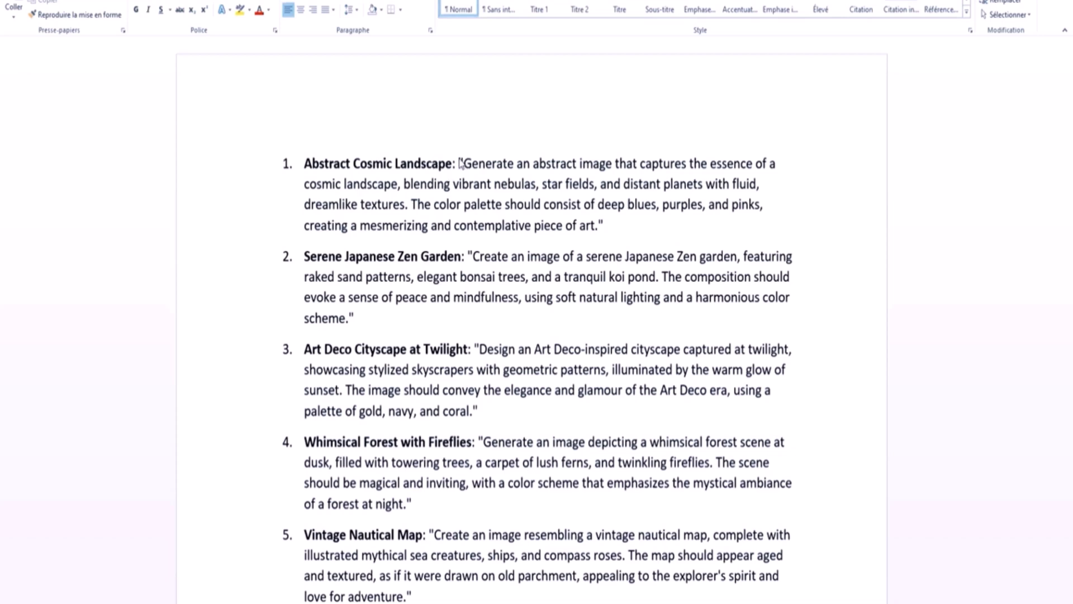
# Step: Copy the Abstract Cosmic Landscape prompt text from the Word document and submit it to ChatGPT to generate the image
pyautogui.moveTo(459, 164); pyautogui.dragTo(606, 226)
pyautogui.rightClick(575, 232)
pyautogui.click(599, 239)
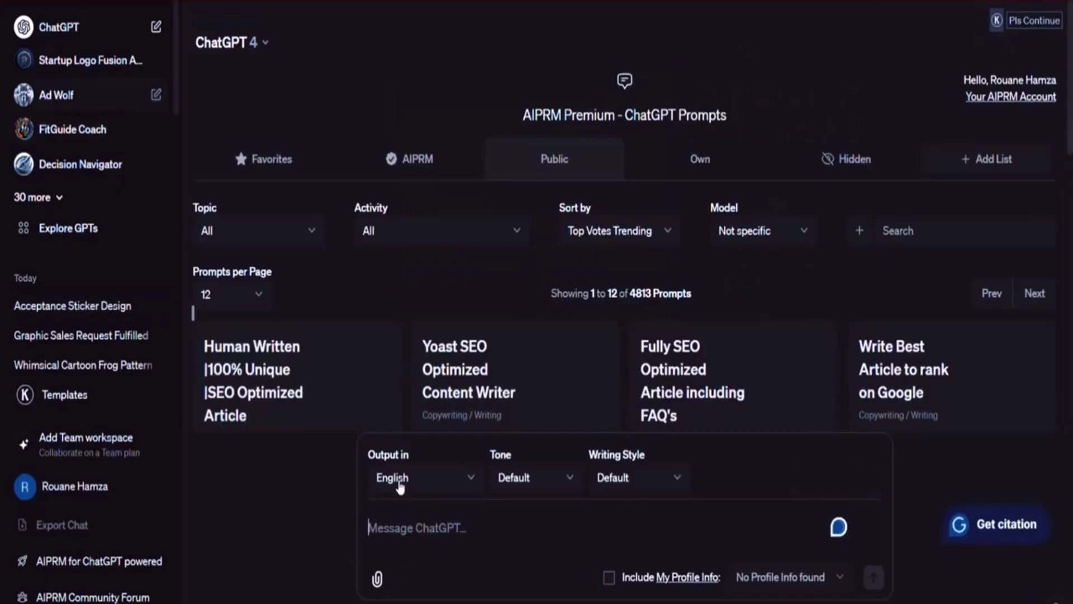
pyautogui.hotkey('ctrl', 'v')
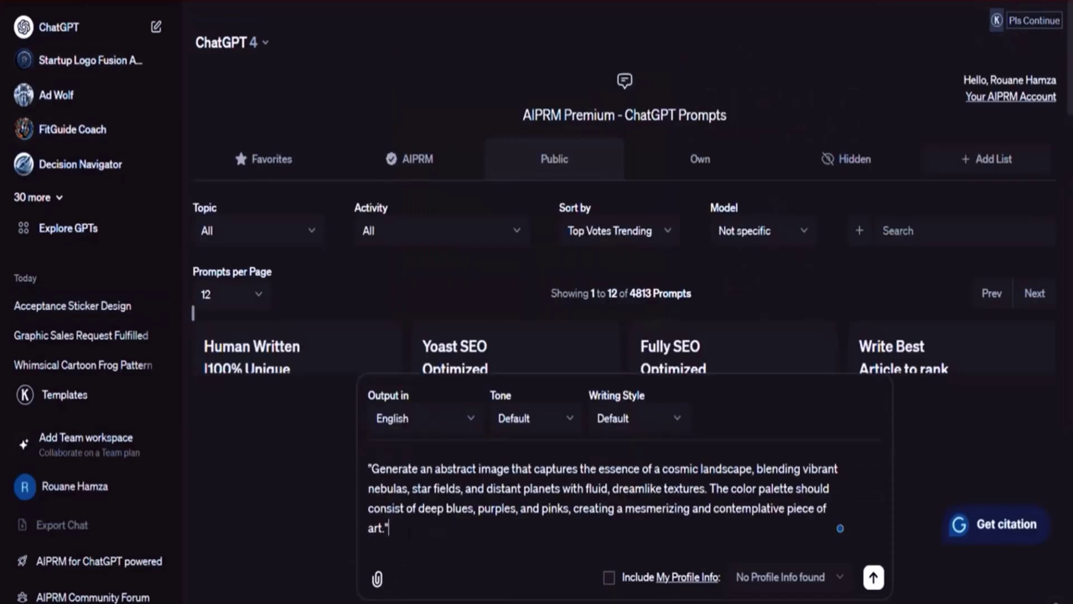
pyautogui.press('Return')
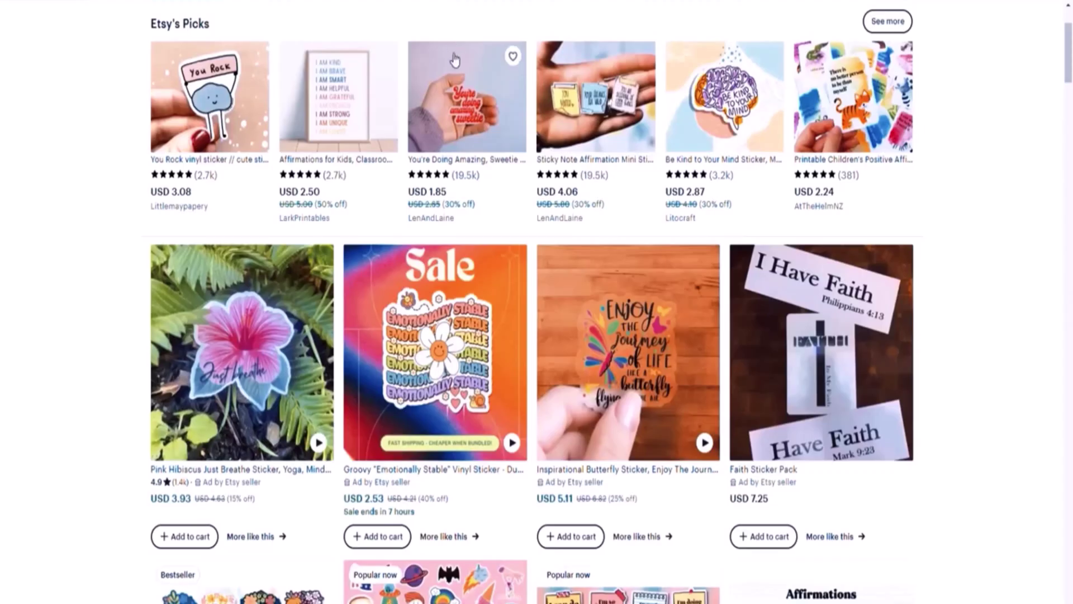
# Step: Switch to Etsy and replace the affirmation sticker search with a search for "wall art prints"
pyautogui.scroll(3, 455, 108)
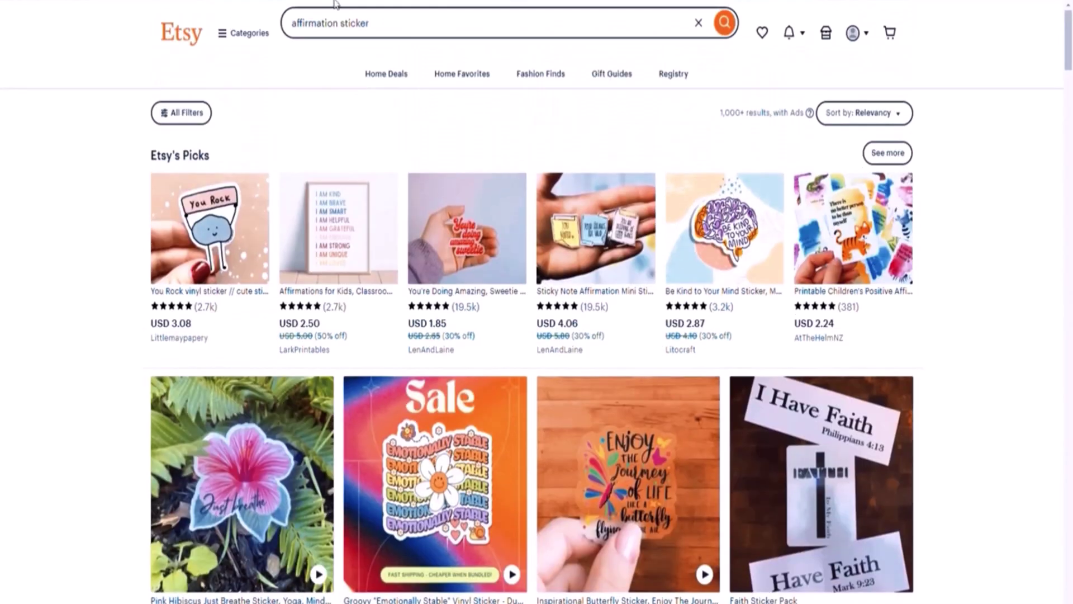
pyautogui.tripleClick(334, 24)
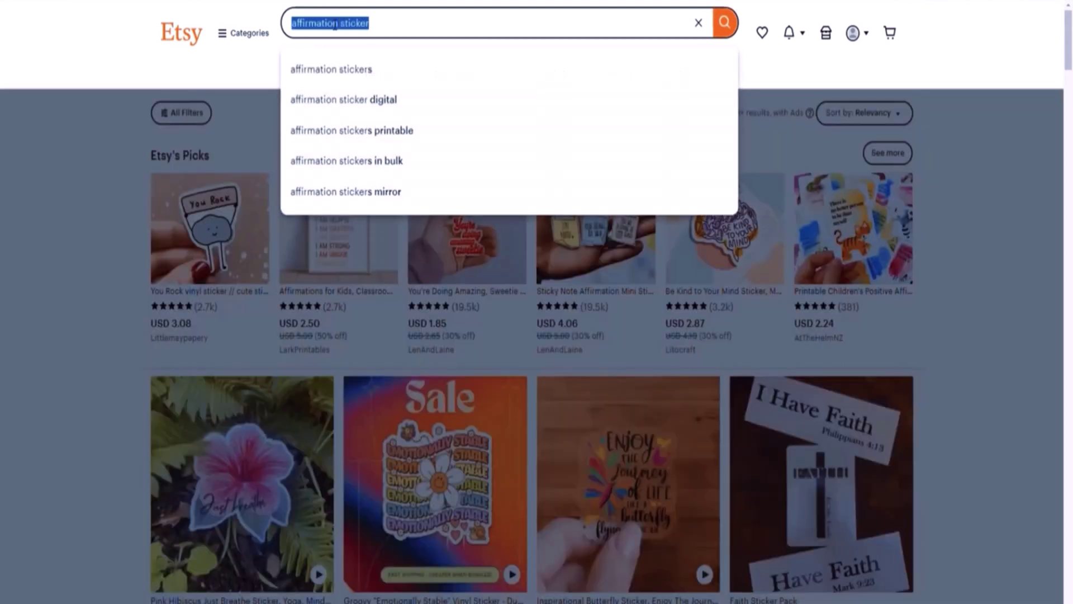
pyautogui.write('wall art printb')
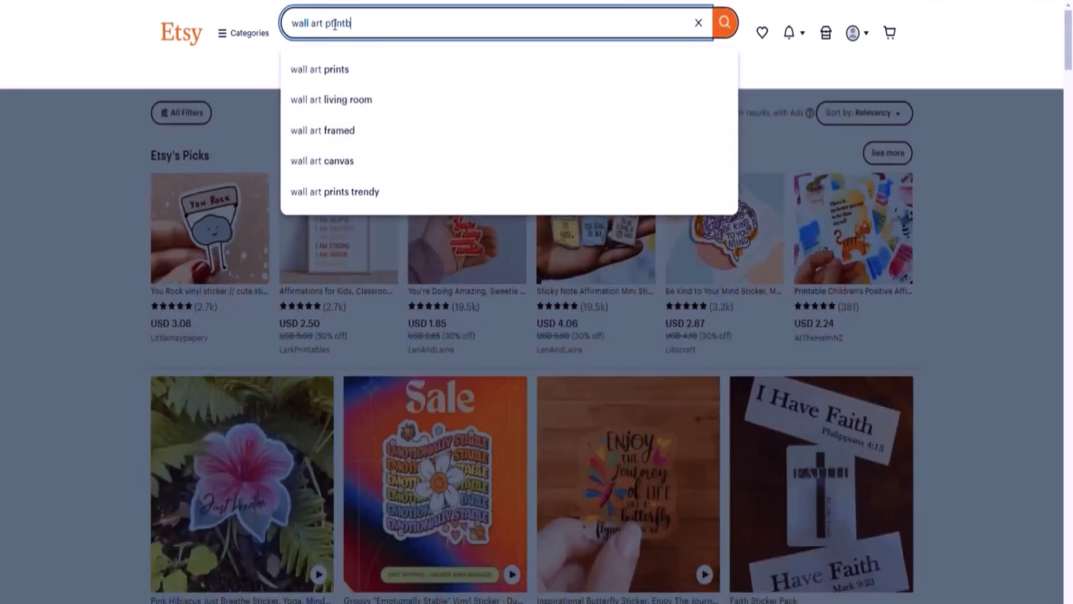
pyautogui.press('BackSpace')
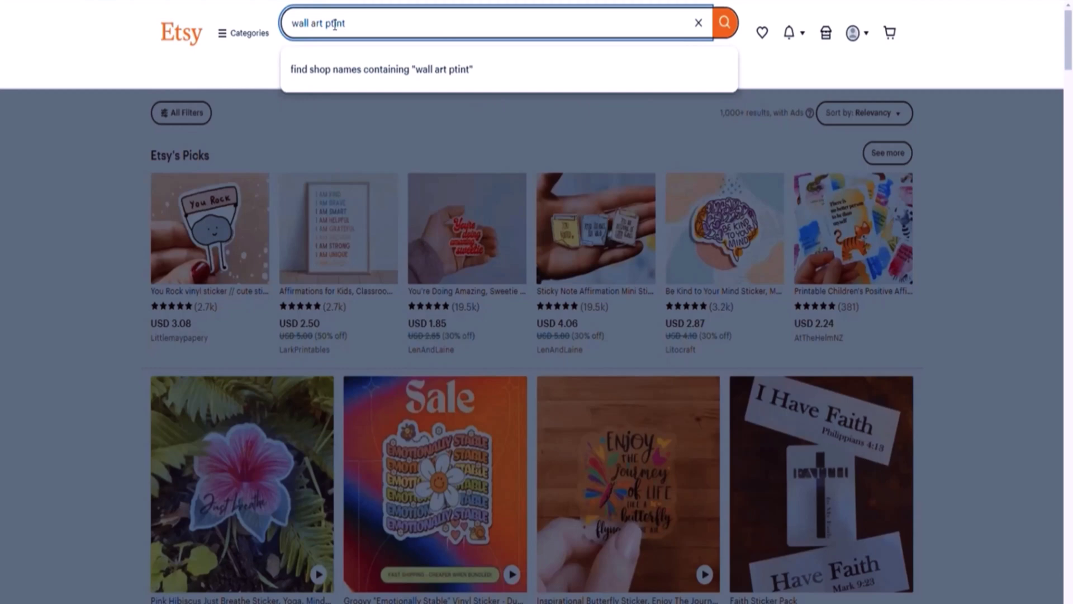
pyautogui.press('BackSpace')
pyautogui.press('BackSpace')
pyautogui.press('BackSpace')
pyautogui.press('BackSpace')
pyautogui.write('rint')
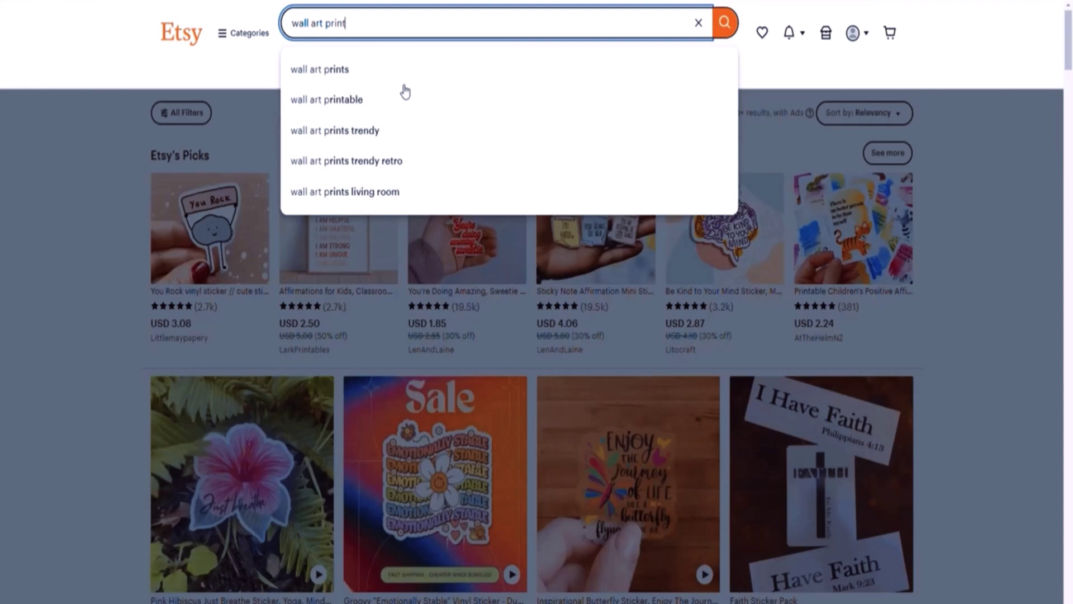
pyautogui.click(339, 84)
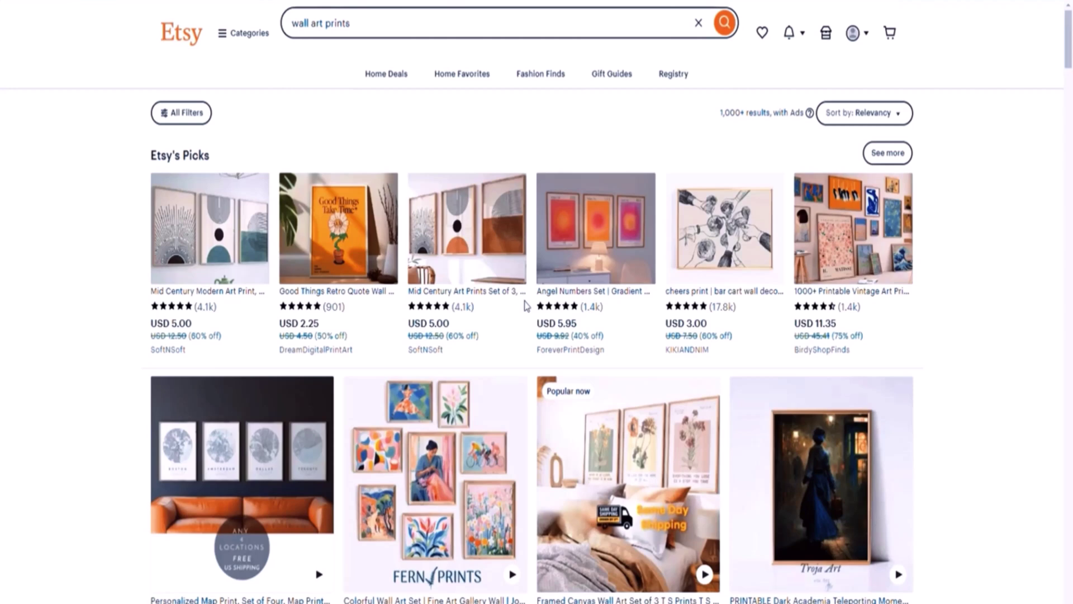
# Step: Examine the Mid Century Modern Art Print listing and the Dark Academia time traveler listing with its framed mockup image and shop ratings
pyautogui.click(233, 238)
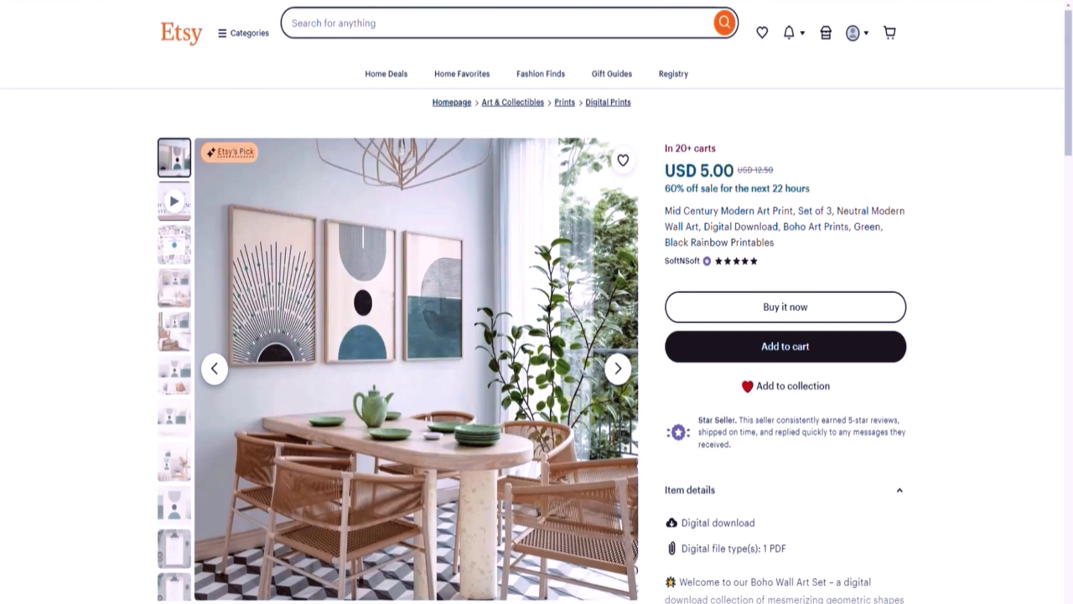
pyautogui.hotkey('alt', 'Left')
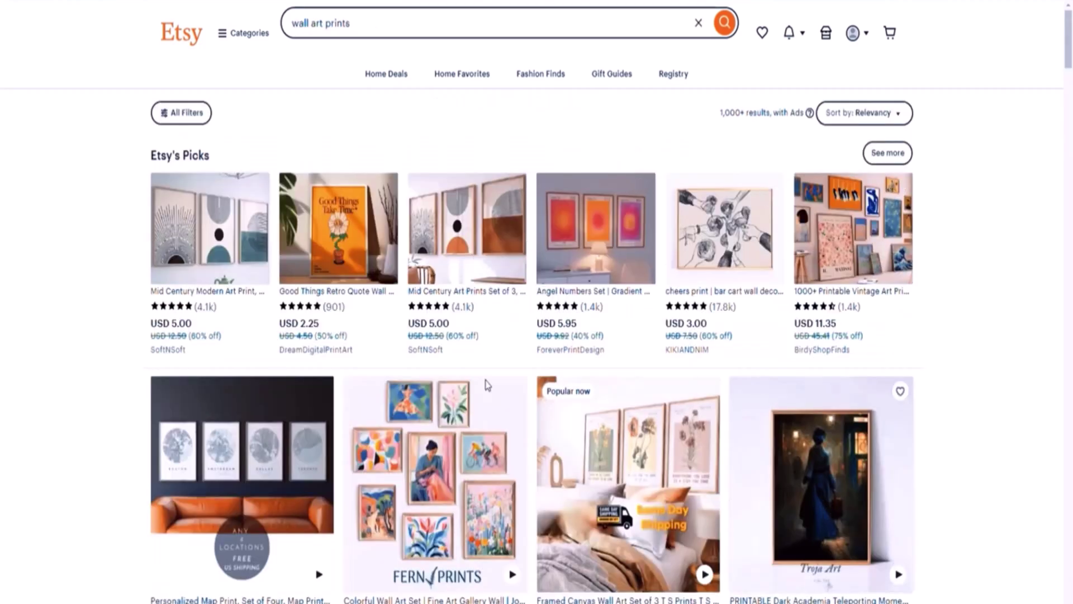
pyautogui.click(847, 502)
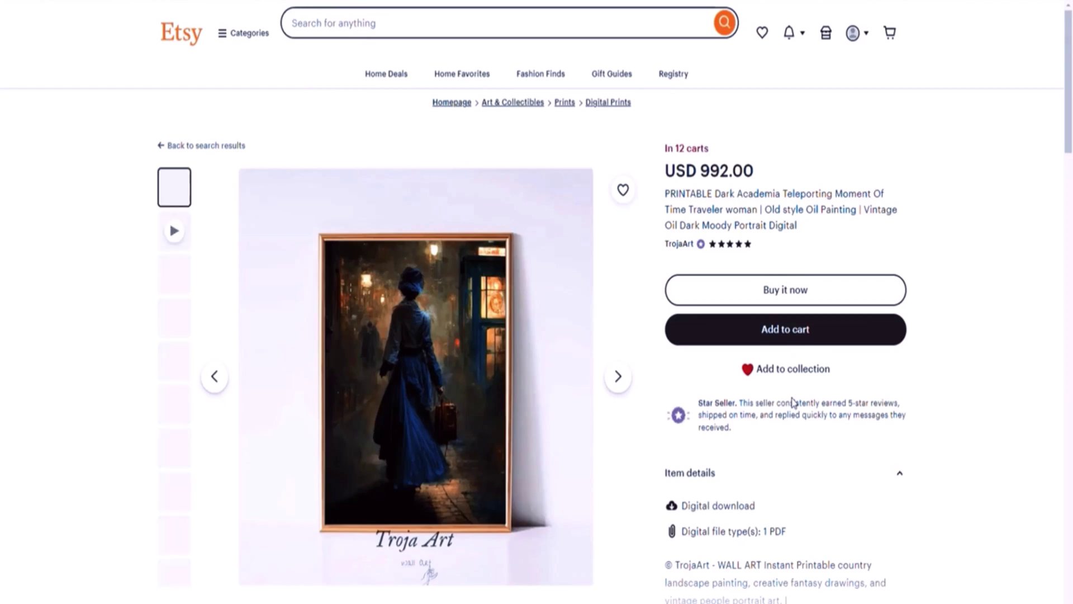
pyautogui.click(169, 282)
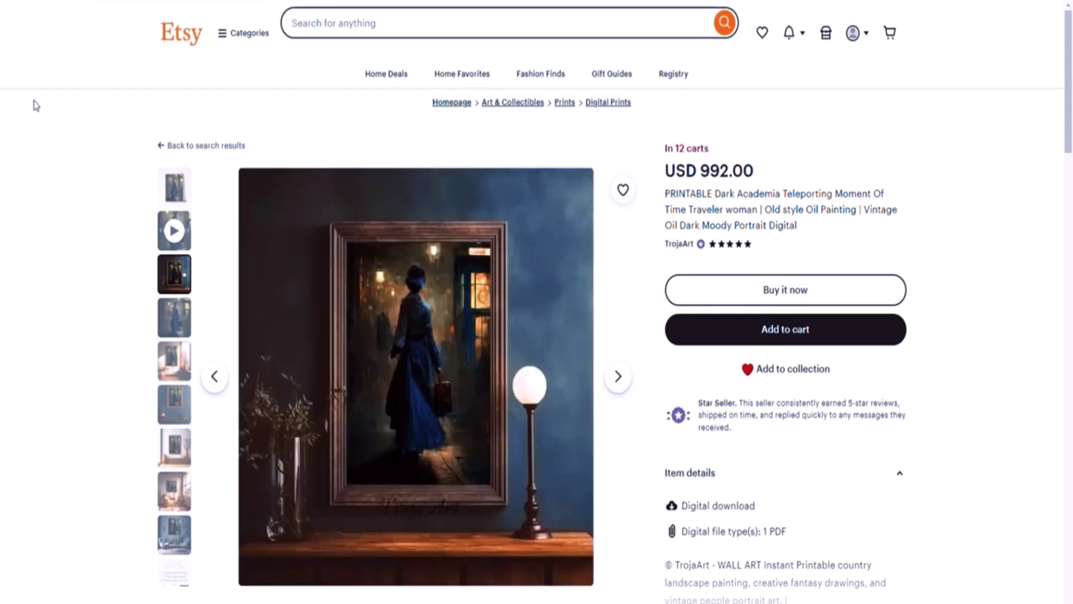
pyautogui.scroll(-4, 359, 257)
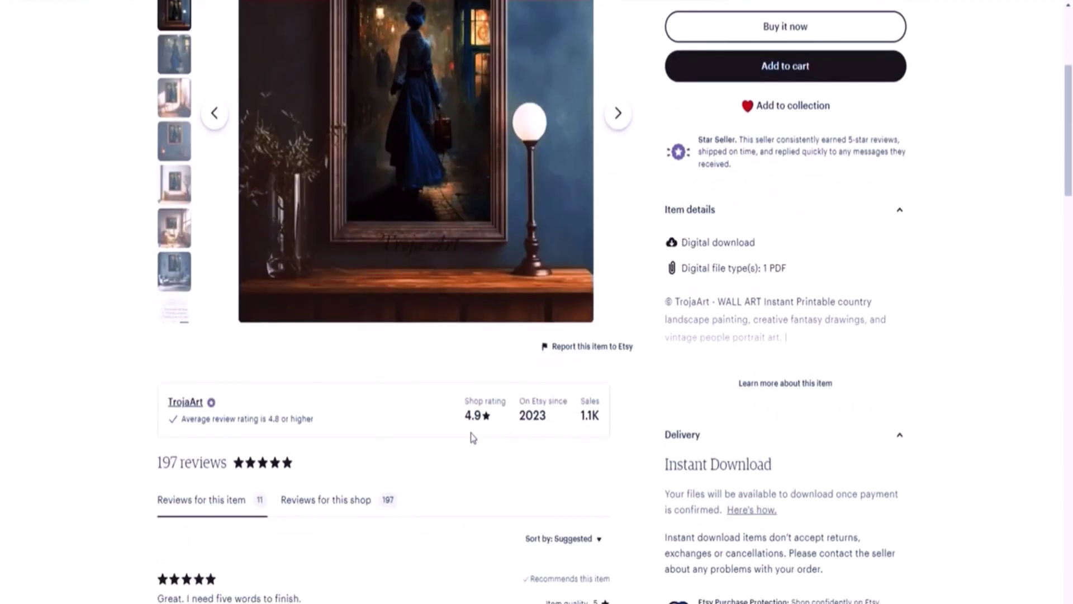
pyautogui.scroll(5, 222, 480)
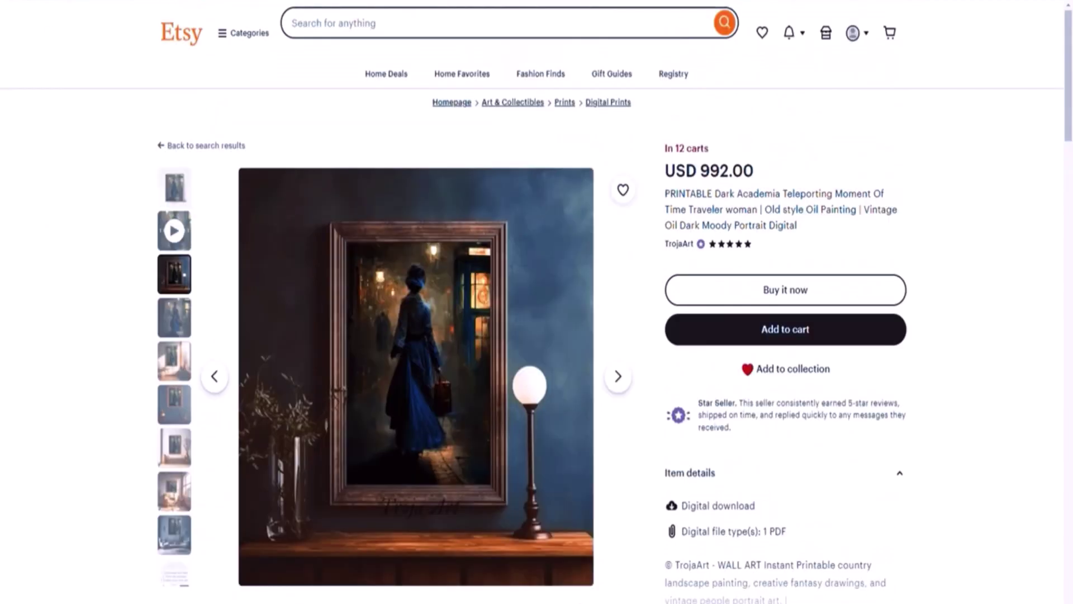
pyautogui.hotkey('alt', 'Left')
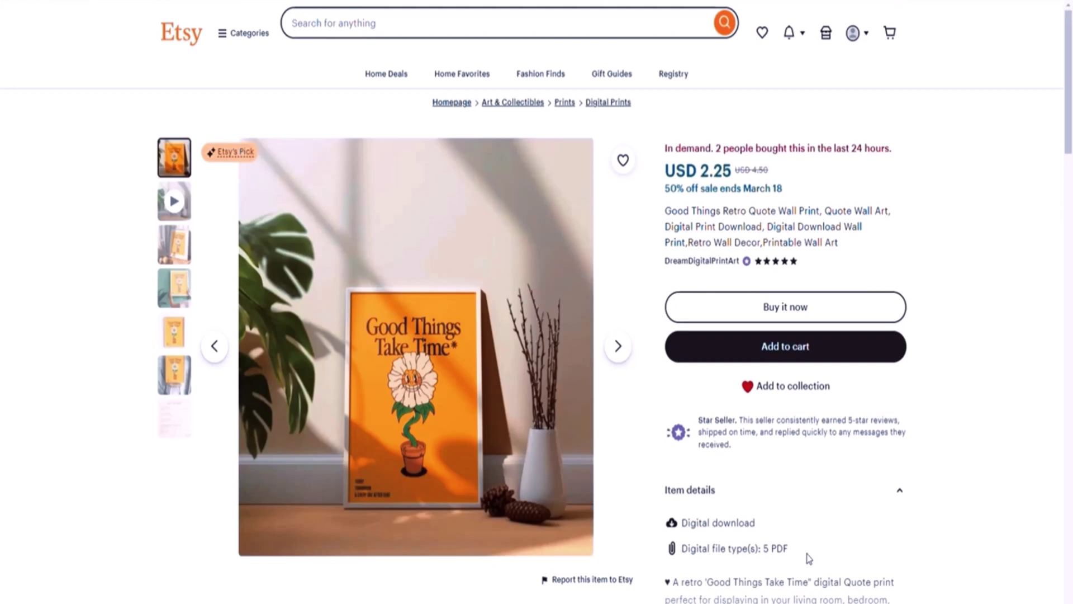
# Step: View the third photo of the Good Things Retro Quote Wall Print listing and check its shop rating and sales
pyautogui.click(178, 257)
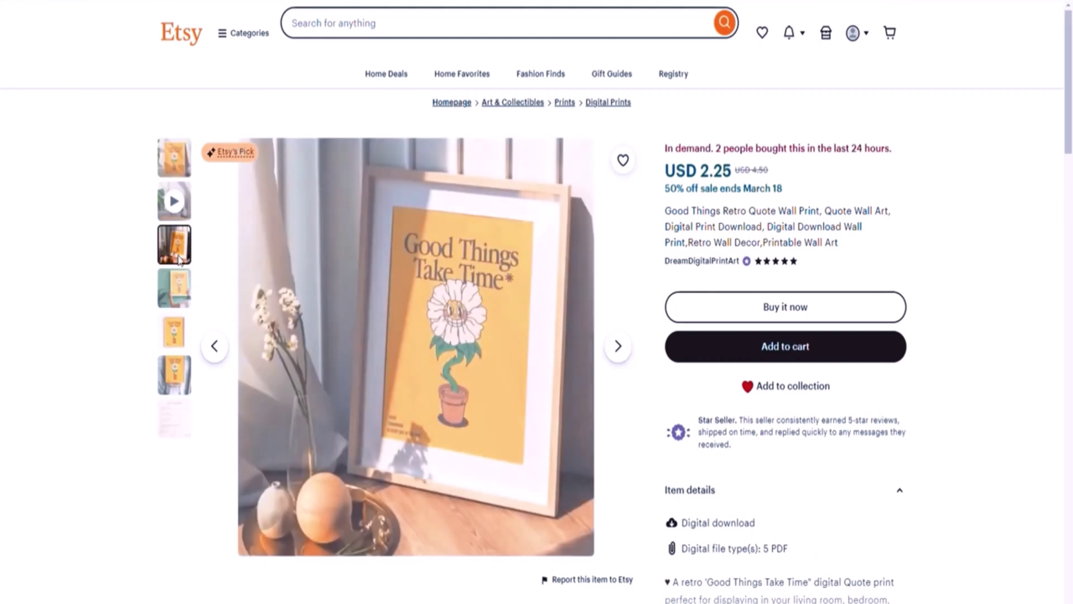
pyautogui.scroll(-2, 234, 296)
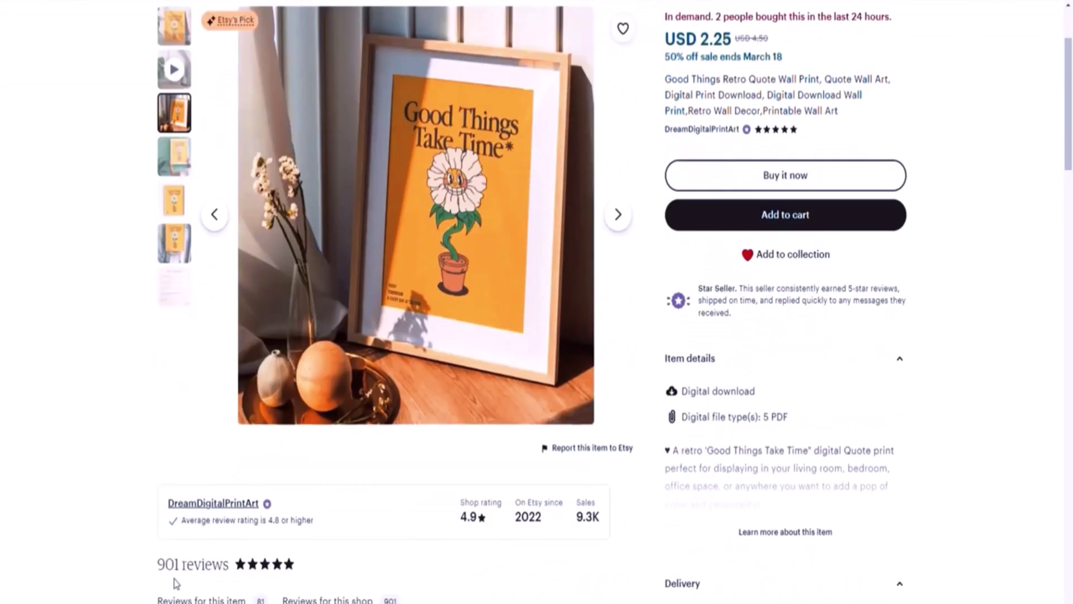
pyautogui.scroll(1, 180, 584)
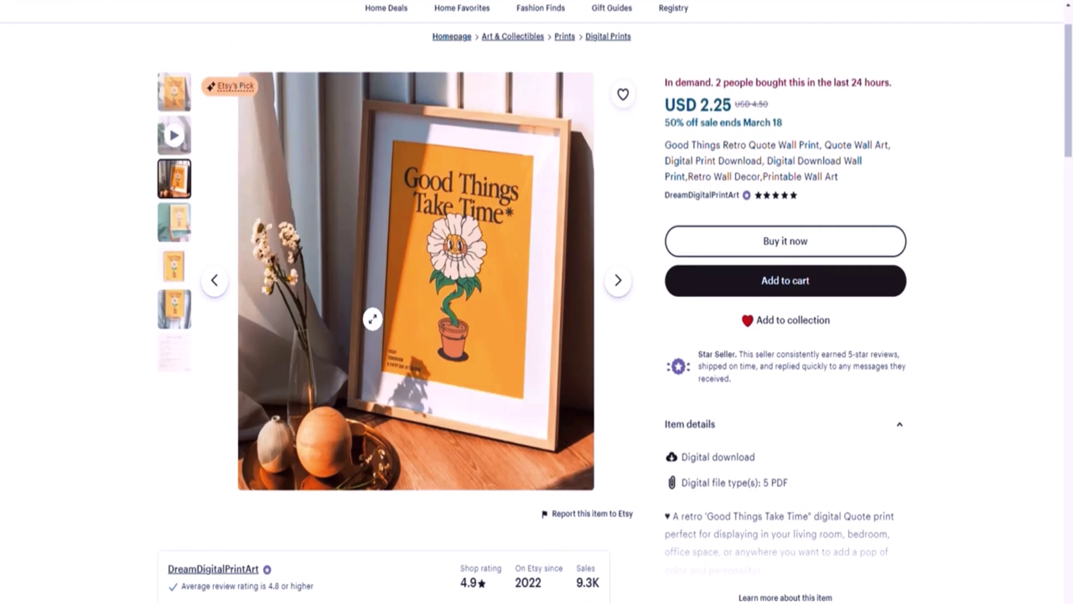
pyautogui.scroll(1, 420, 296)
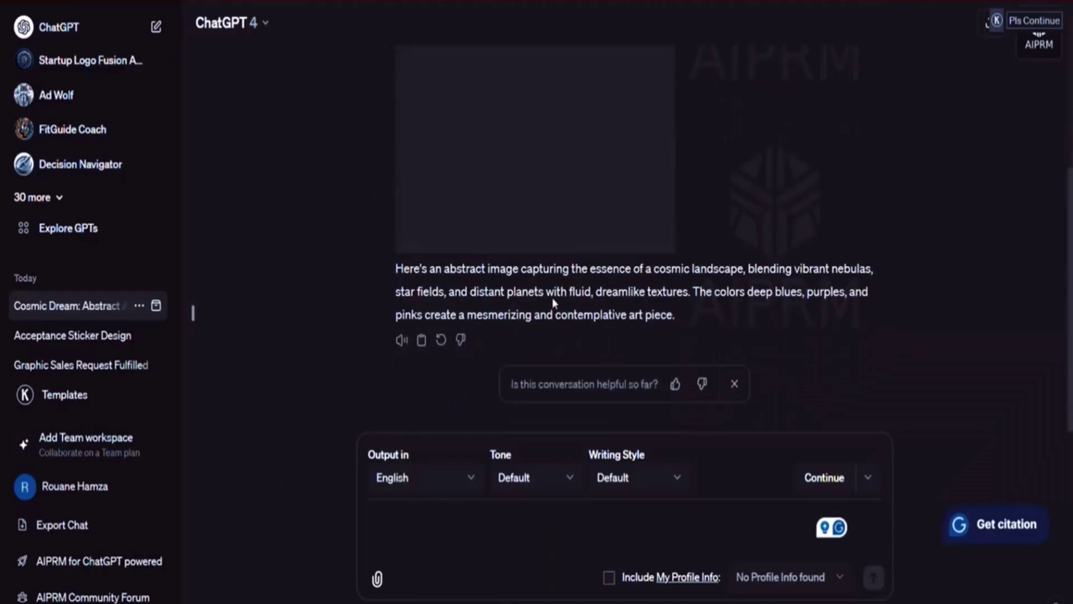
# Step: Copy the Serene Japanese Zen Garden prompt text from the Word document and submit it in the same ChatGPT conversation
pyautogui.scroll(4, 553, 302)
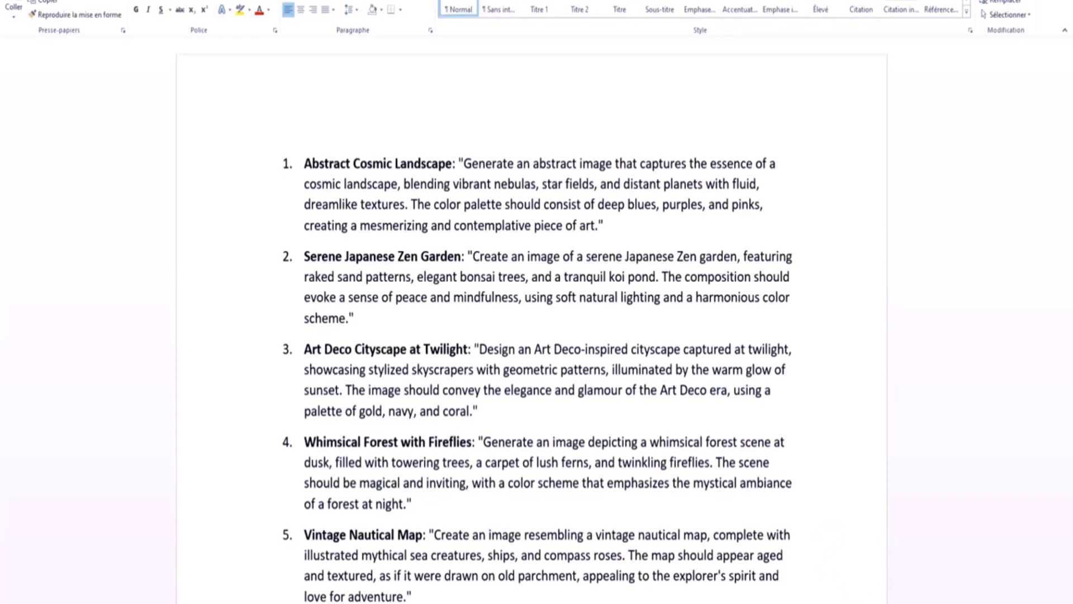
pyautogui.moveTo(460, 163); pyautogui.dragTo(603, 226)
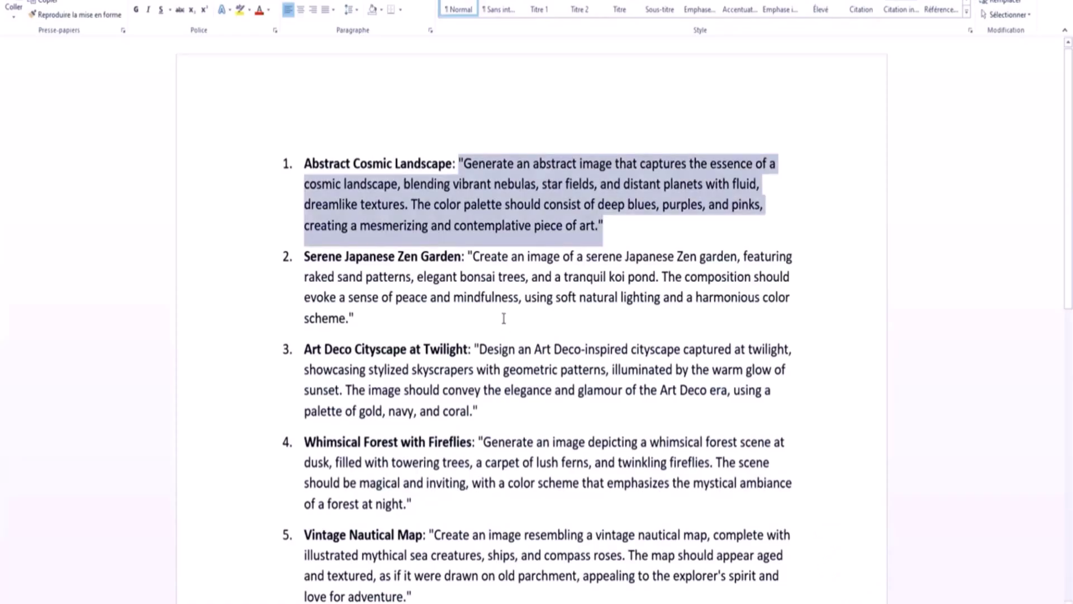
pyautogui.moveTo(474, 257); pyautogui.dragTo(349, 318)
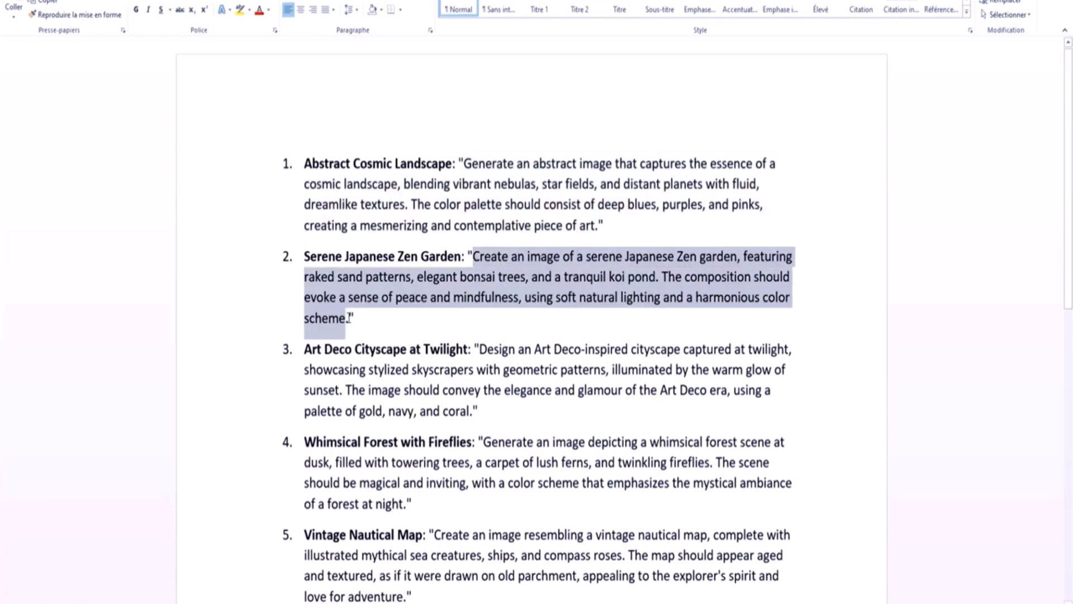
pyautogui.rightClick(338, 325)
pyautogui.click(369, 341)
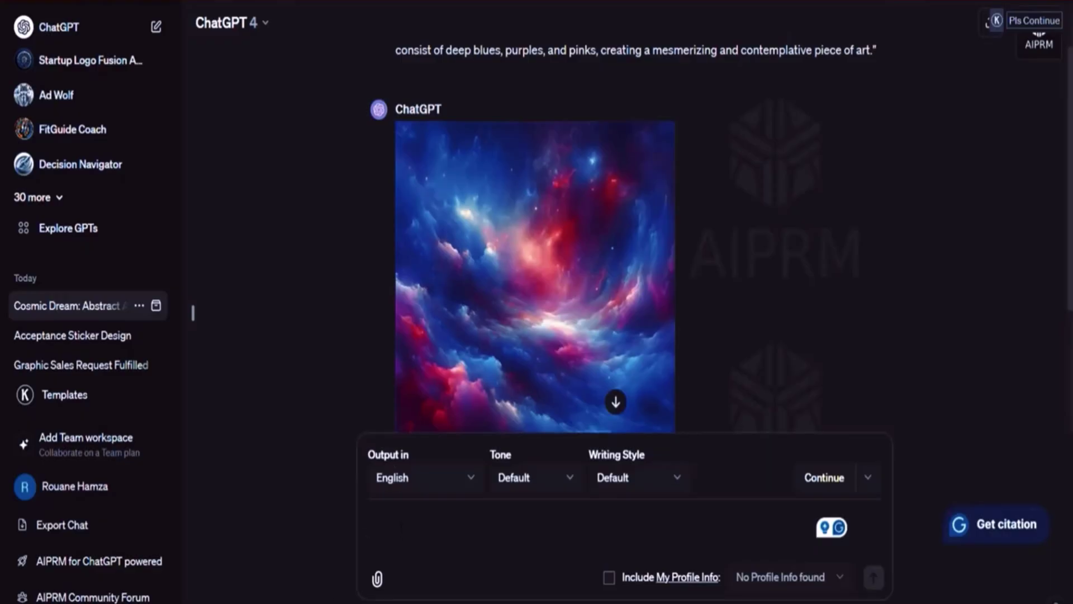
pyautogui.hotkey('ctrl', 'v')
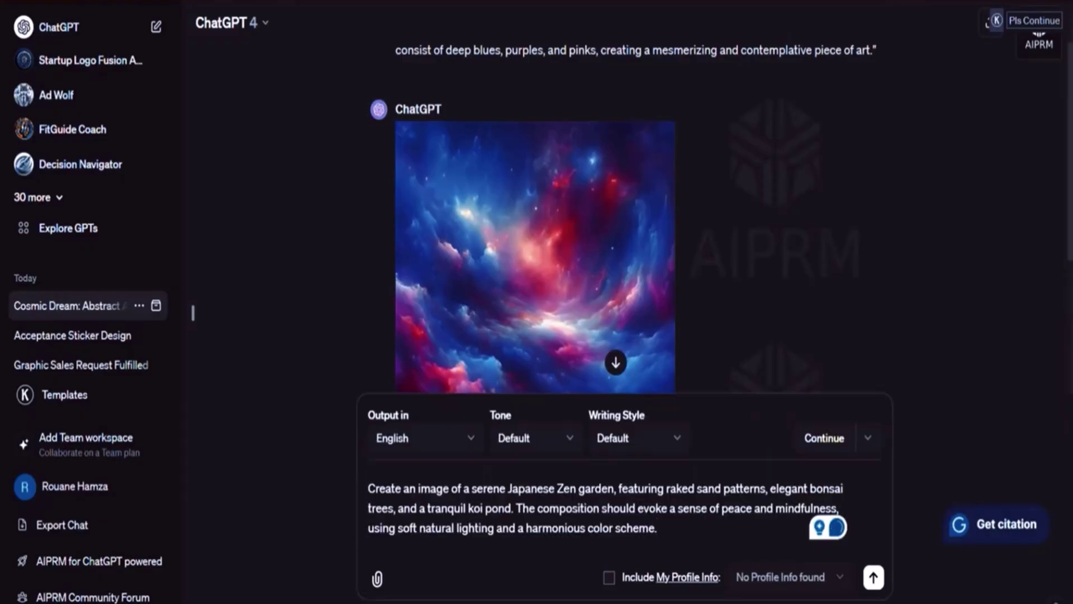
pyautogui.click(873, 577)
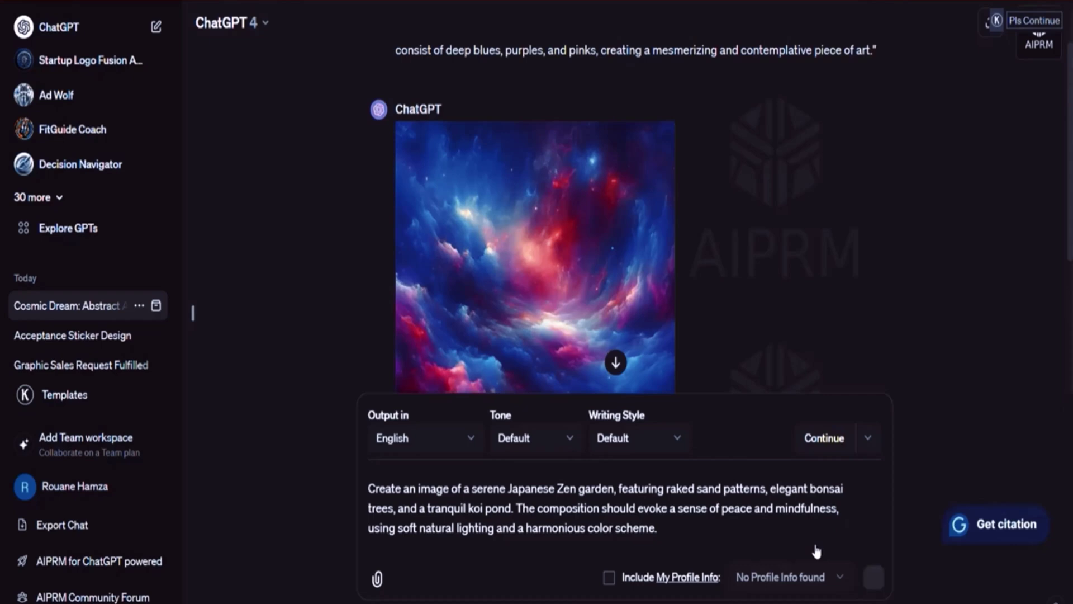
pyautogui.press('Return')
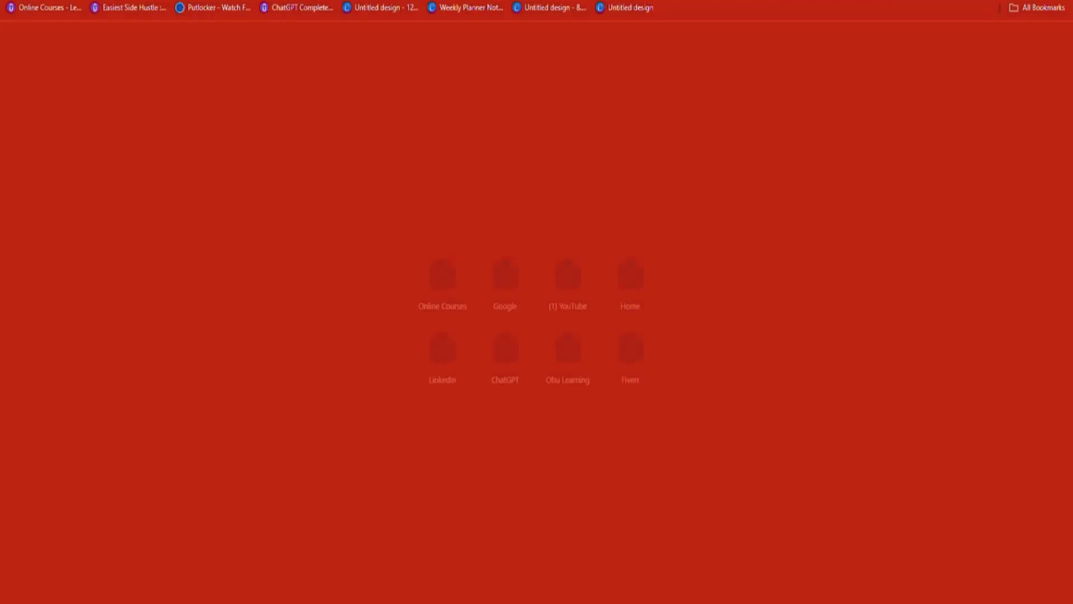
# Step: Open the Placeit website in the browser and search it for "wall art mockup"
pyautogui.write('plac')
pyautogui.press('Return')
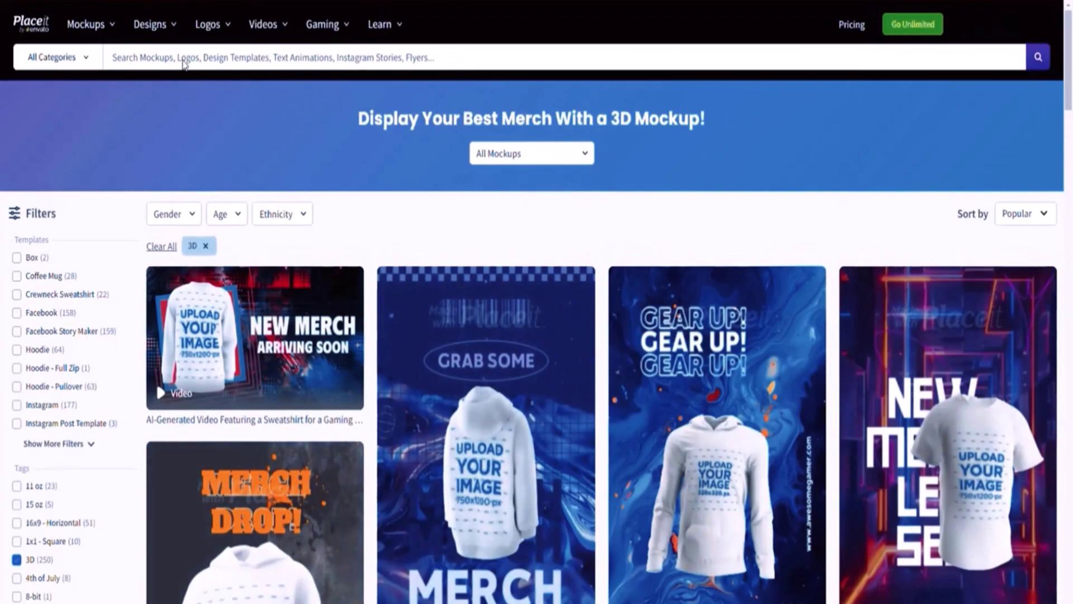
pyautogui.click(184, 58)
pyautogui.write('wall art')
pyautogui.press('Down')
pyautogui.press('Return')
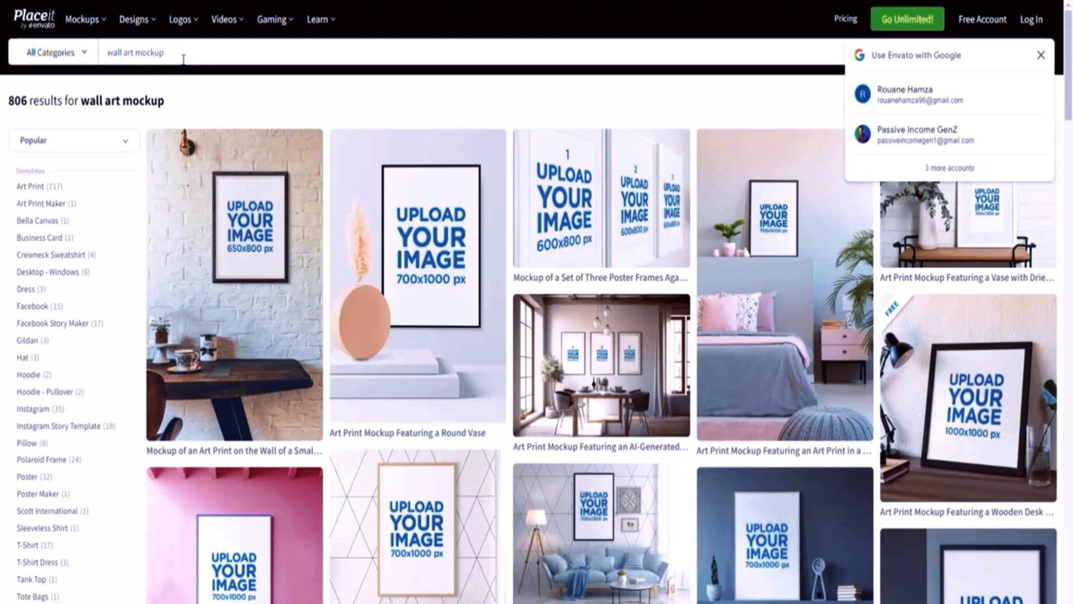
# Step: Sign in to Placeit with the first Google account and open the matte vertical poster hanger video mockup ending the first For You row
pyautogui.click(910, 103)
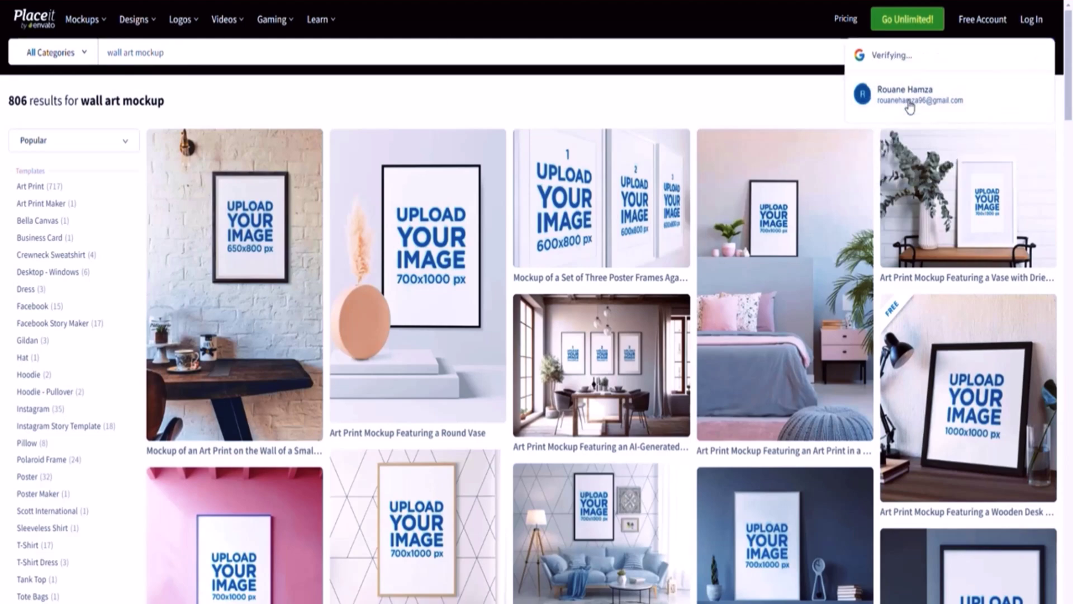
pyautogui.scroll(-2, 654, 235)
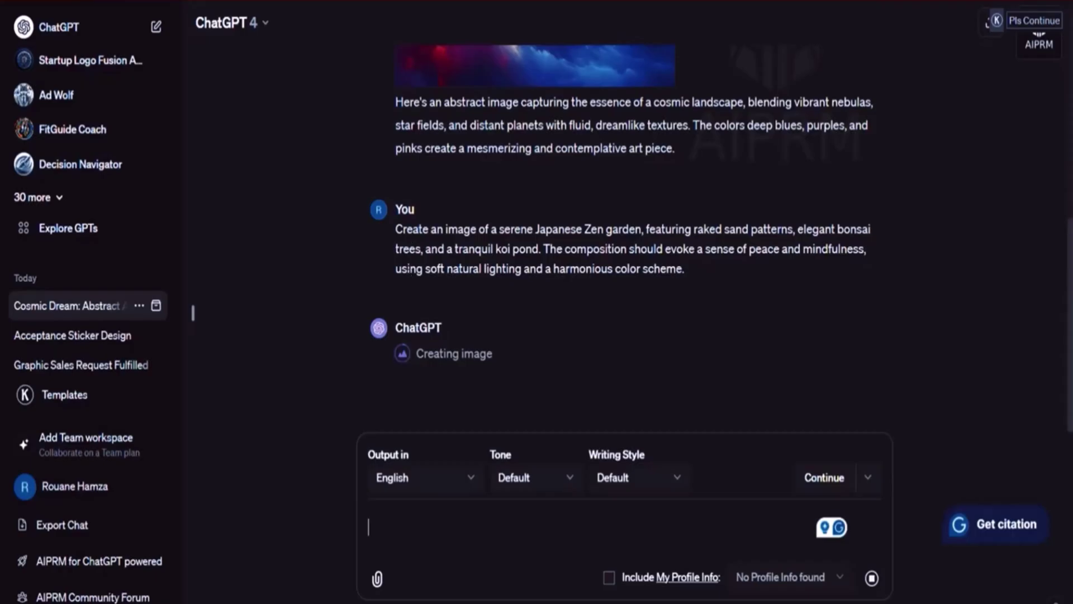
pyautogui.scroll(5, 471, 162)
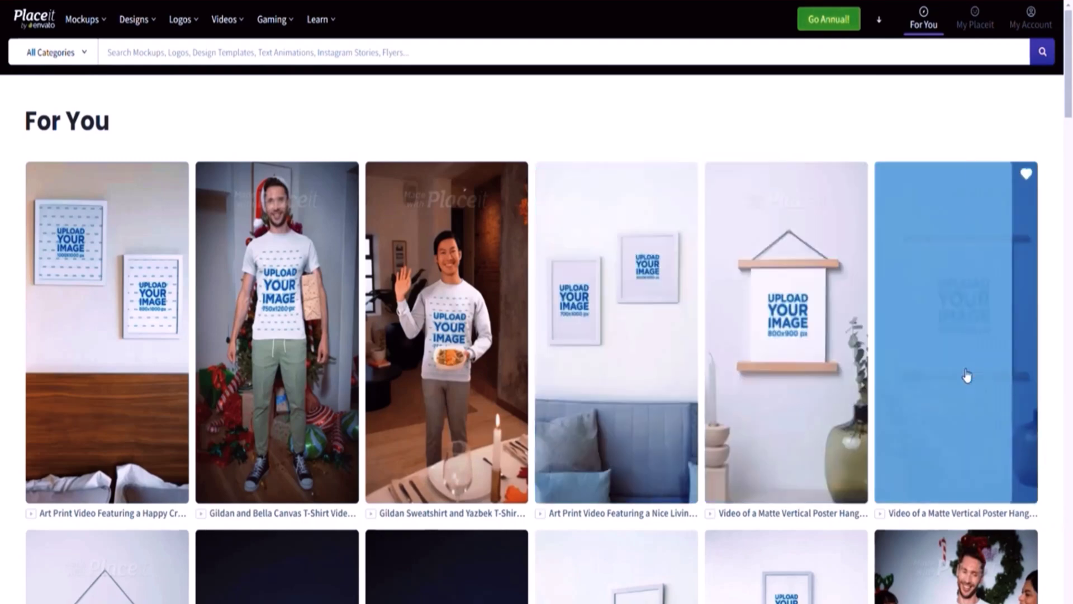
pyautogui.scroll(-2, 967, 376)
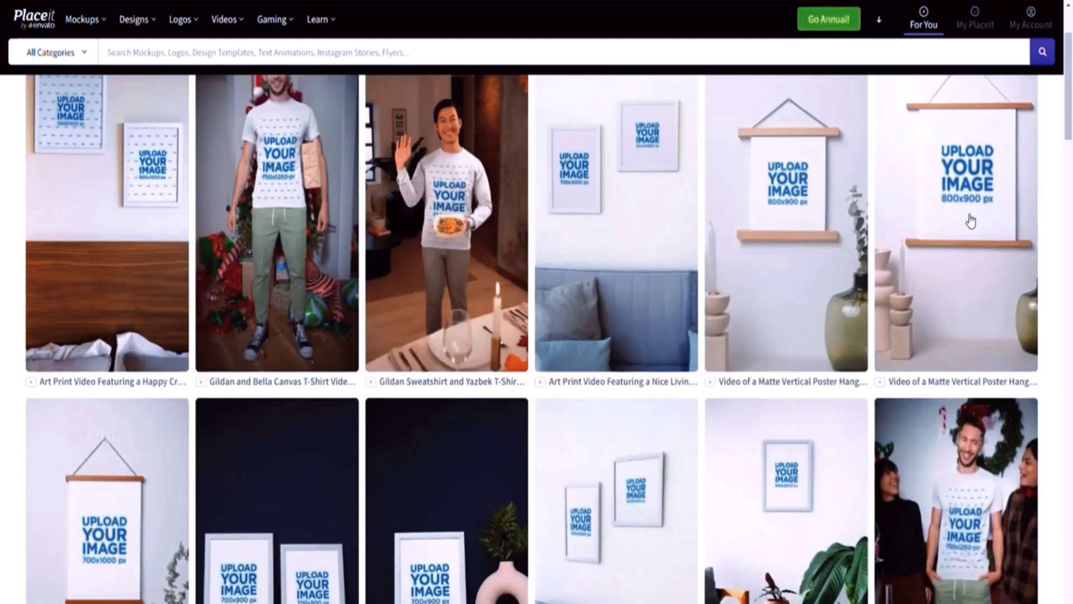
pyautogui.click(955, 211)
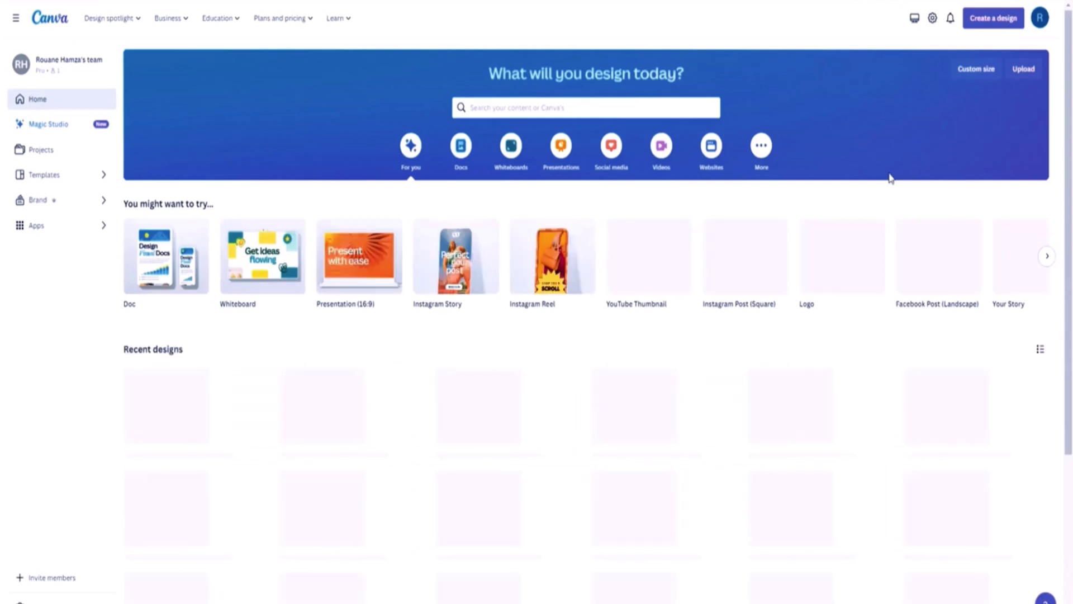
# Step: Create a new custom-size Canva design 800 px wide and 900 px high
pyautogui.click(993, 20)
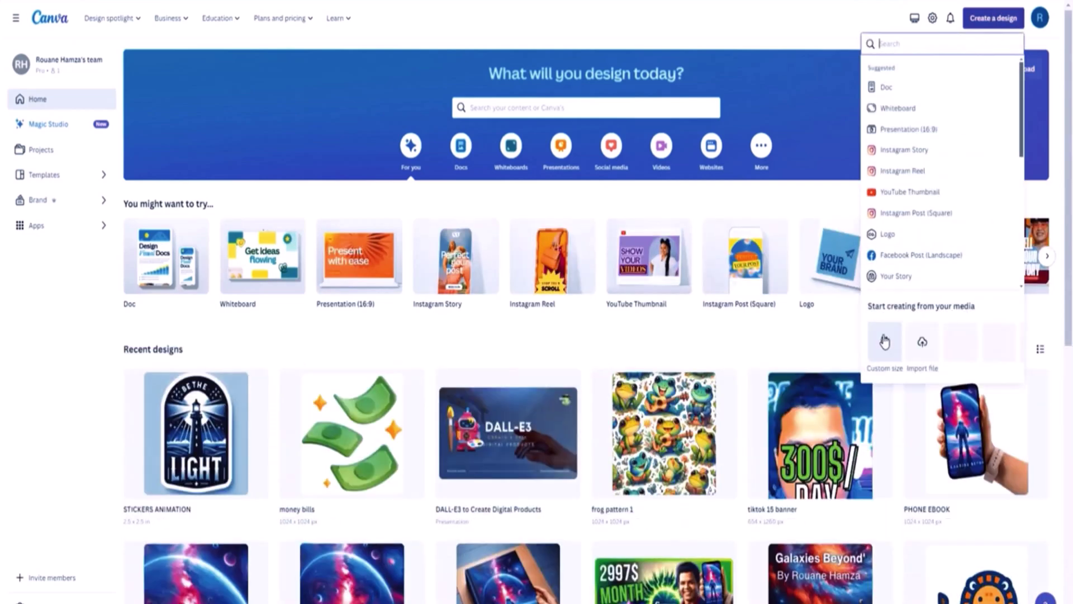
pyautogui.click(885, 341)
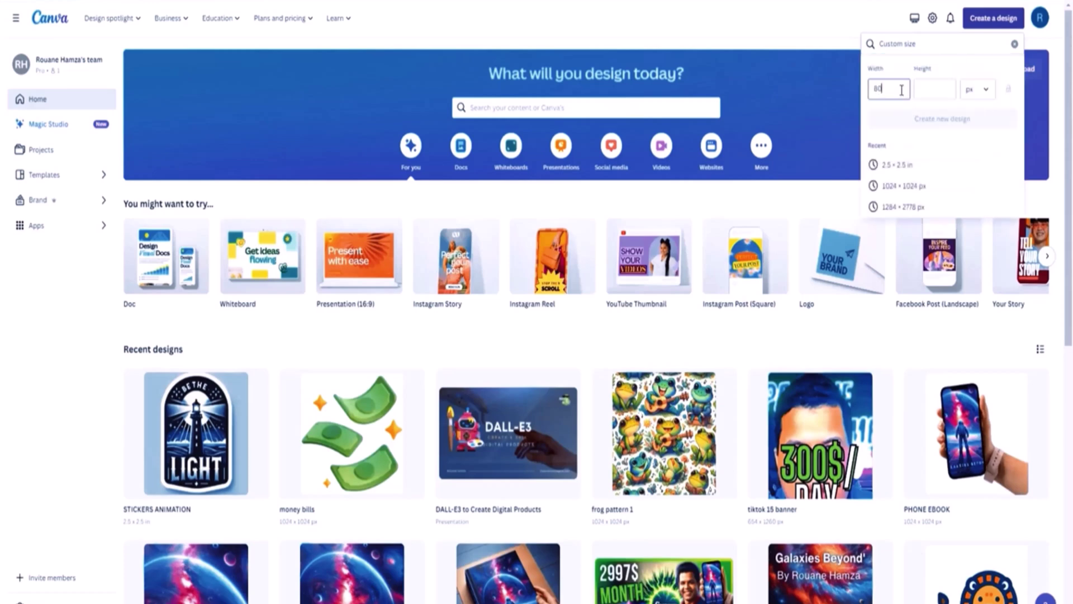
pyautogui.click(927, 94)
pyautogui.write('900')
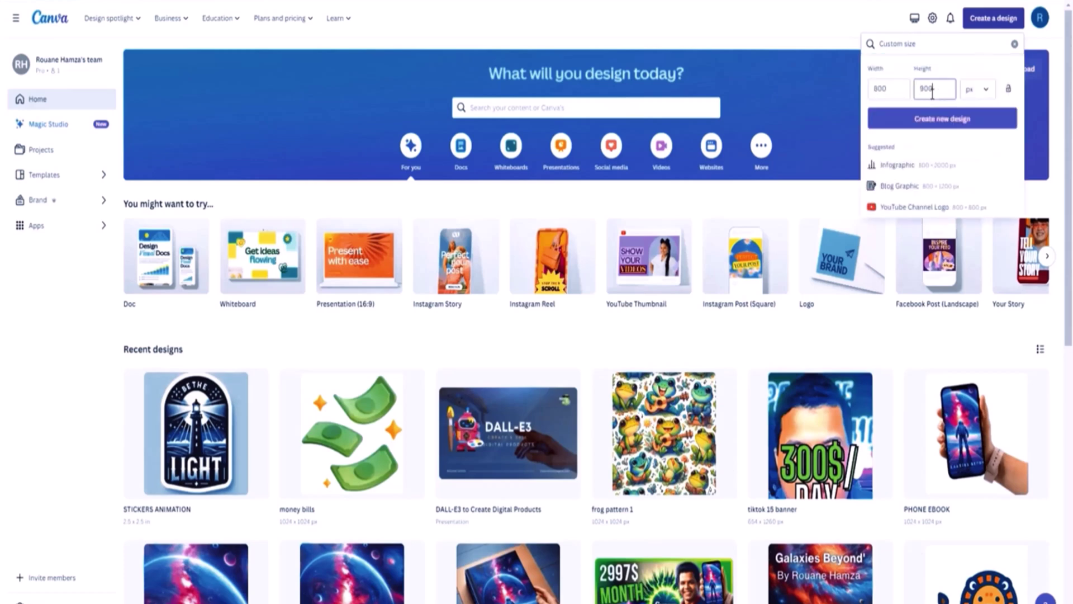
pyautogui.click(939, 118)
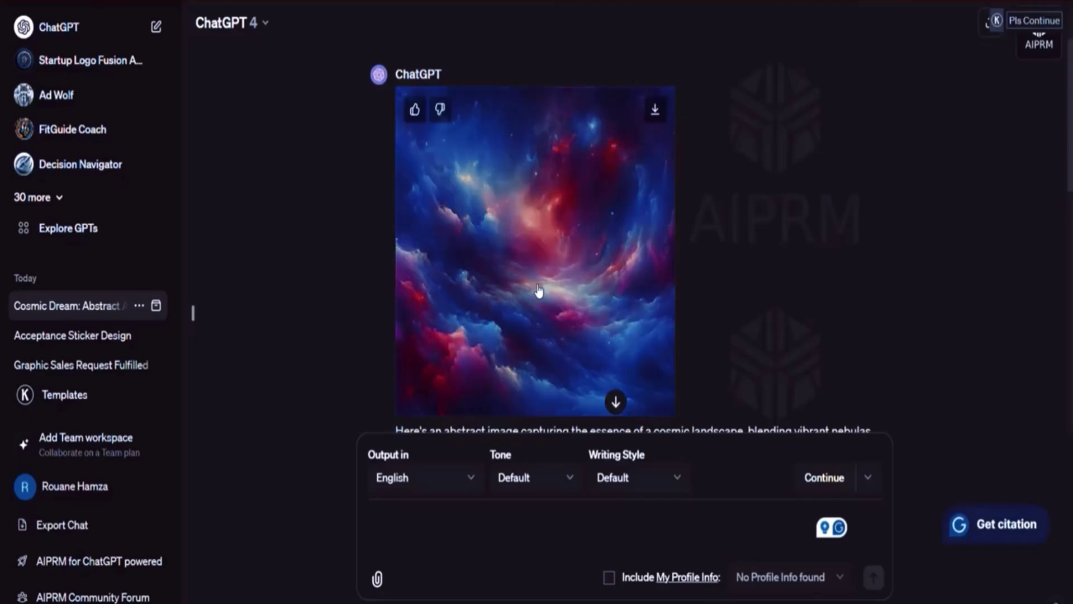
# Step: Copy the cosmic nebula image from the ChatGPT conversation, paste it into the new Canva design and set it as the background
pyautogui.click(538, 291)
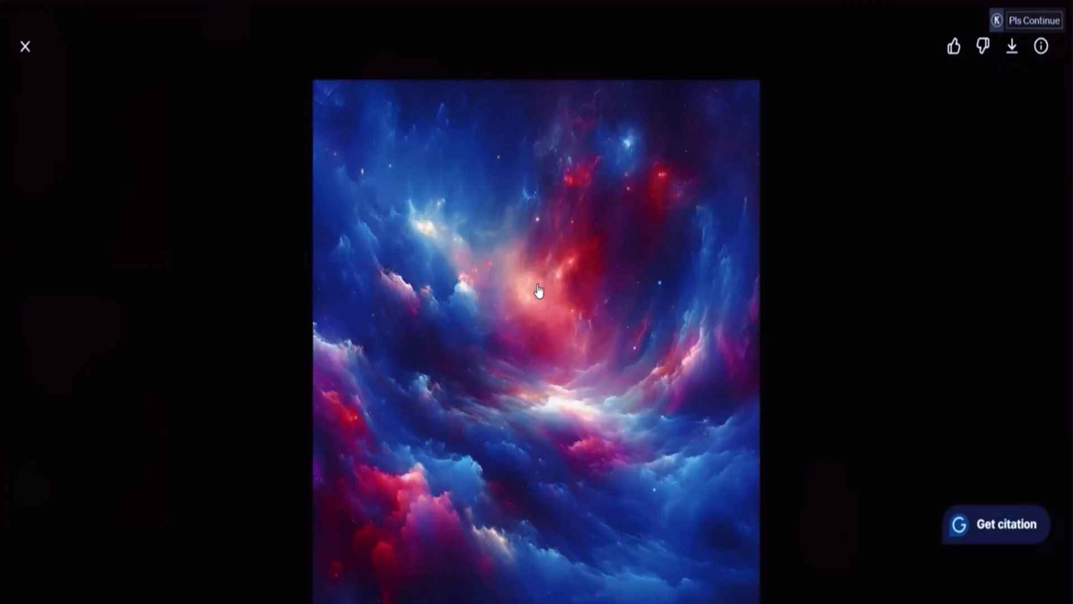
pyautogui.rightClick(520, 313)
pyautogui.click(545, 365)
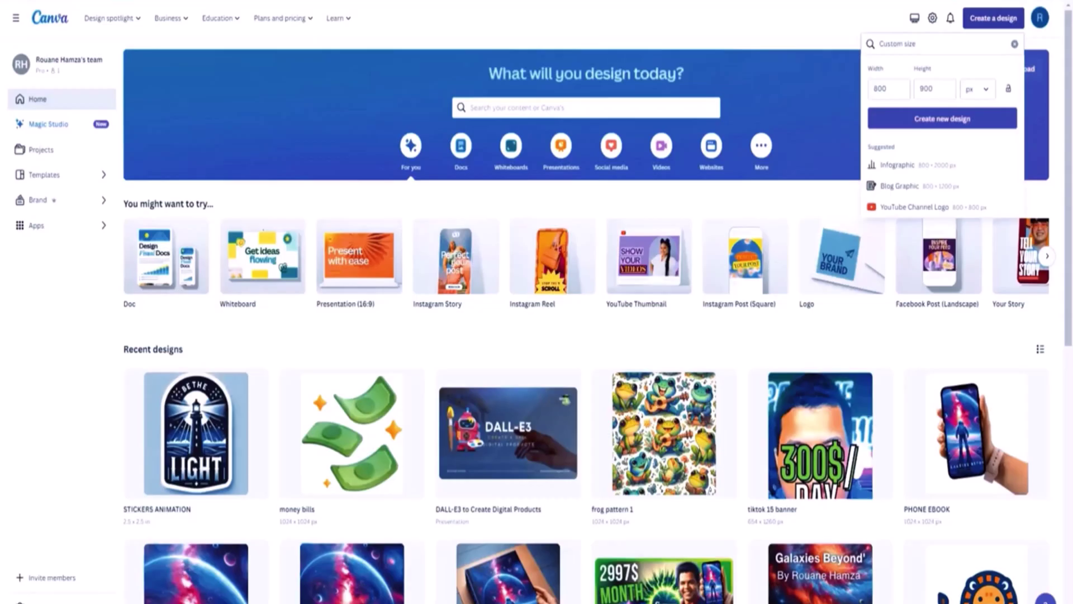
pyautogui.click(945, 258)
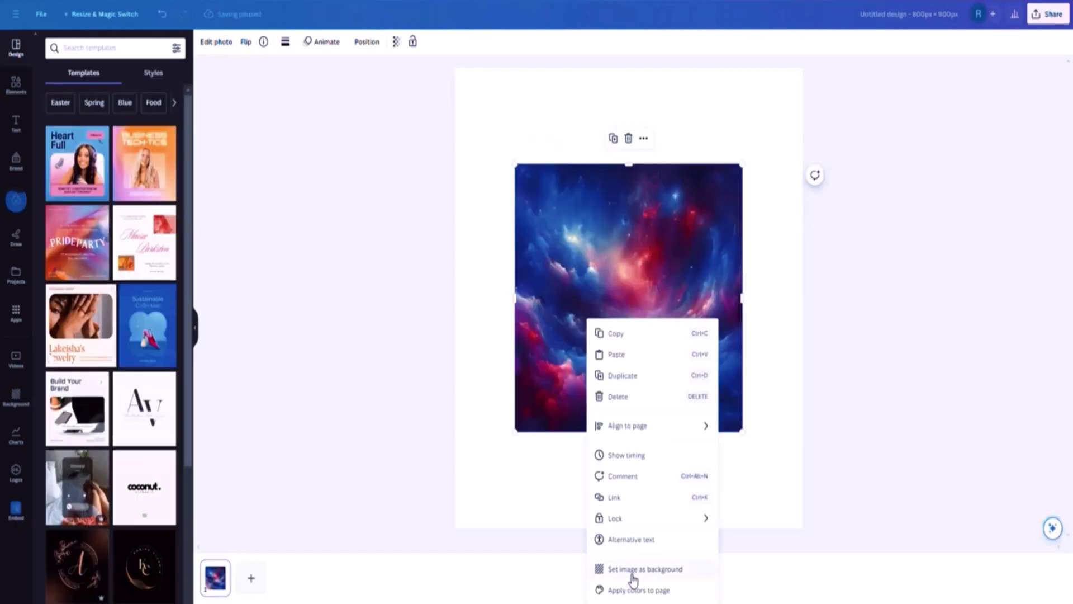
pyautogui.click(631, 571)
# Step: Switch to the old photo editor and set the background image's contrast to 22, saturation to 31 and brightness to 17
pyautogui.click(703, 296)
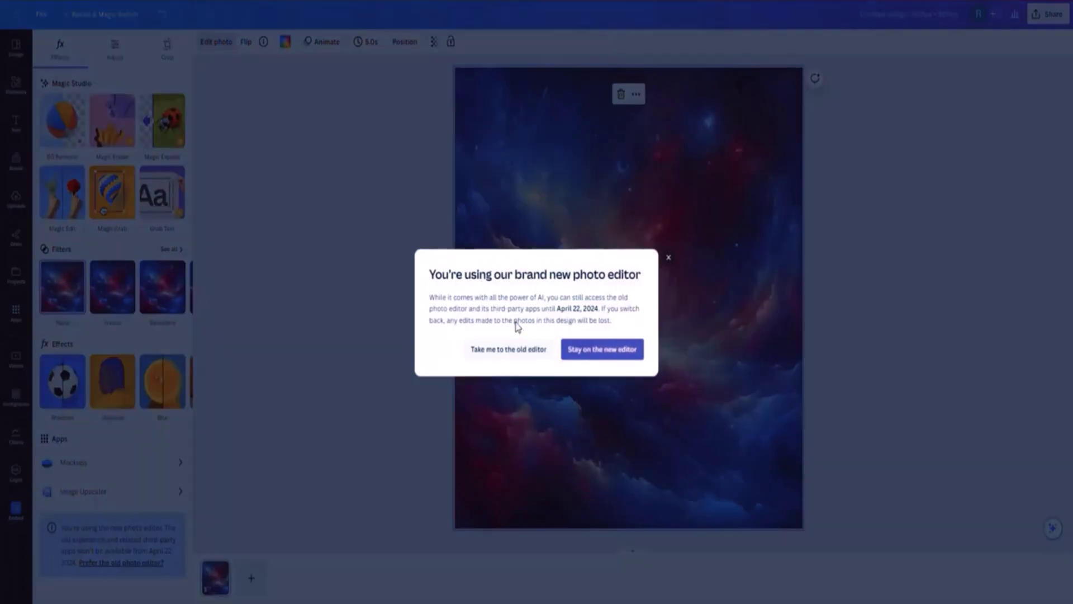
pyautogui.click(525, 359)
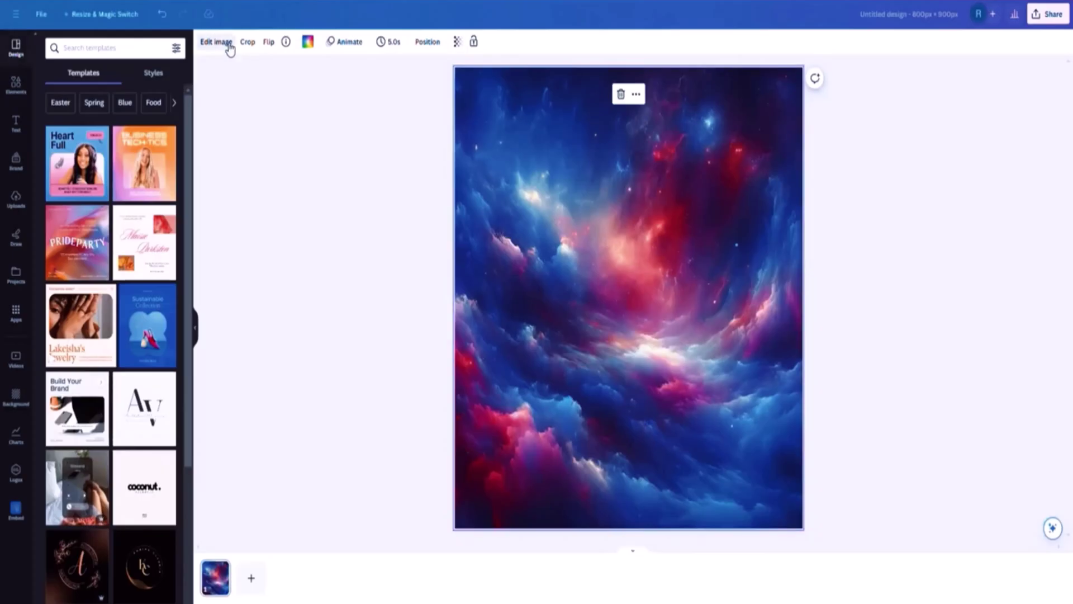
pyautogui.click(219, 43)
pyautogui.click(121, 472)
pyautogui.click(128, 502)
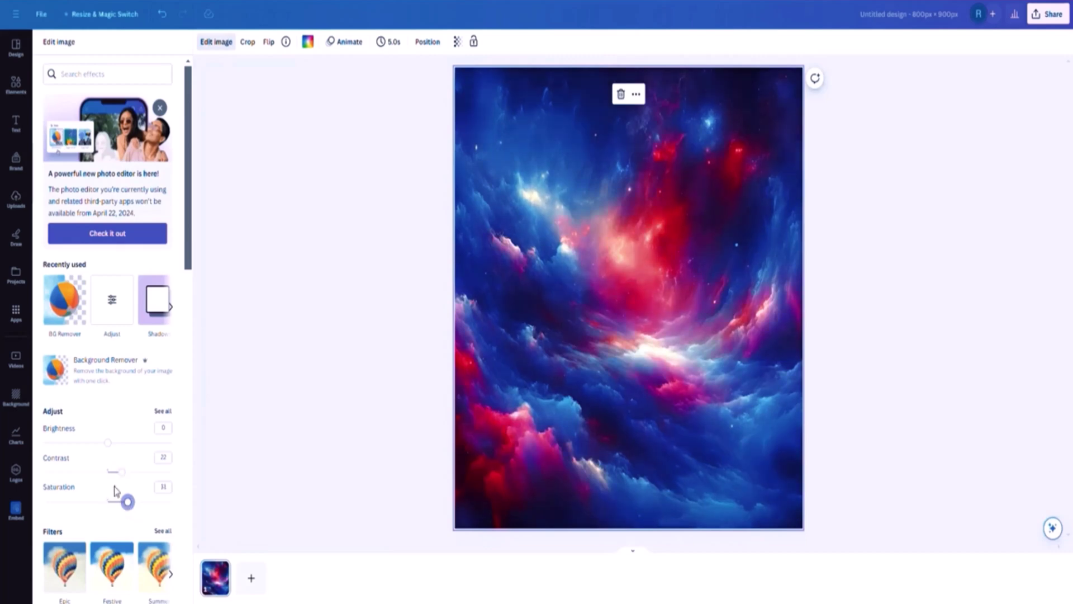
pyautogui.click(118, 443)
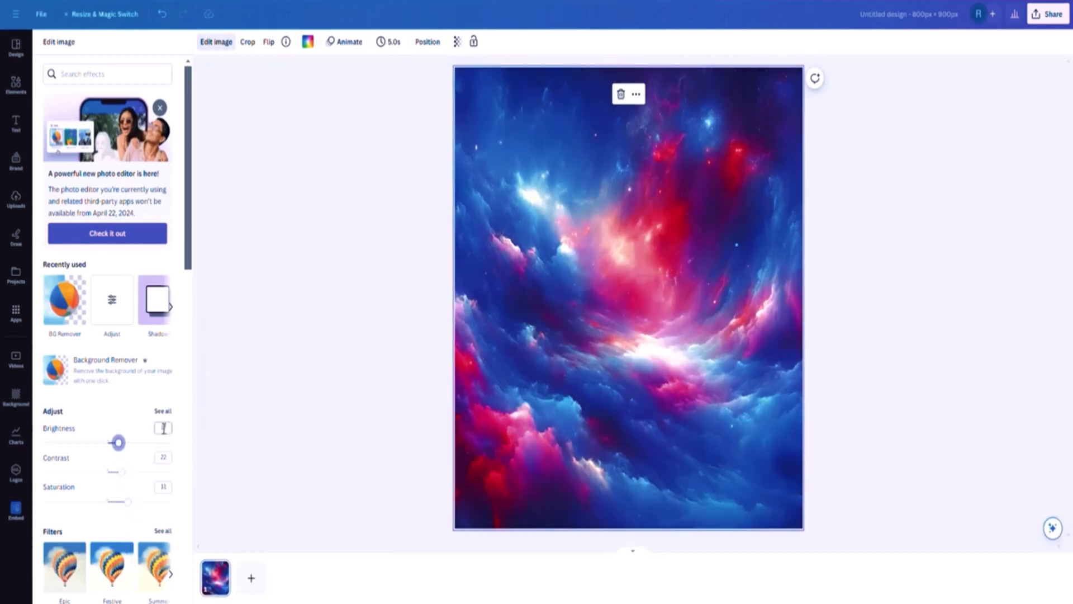
# Step: Name the design "nebula wall art image" and download it as a PNG at 800 × 900 px
pyautogui.click(921, 20)
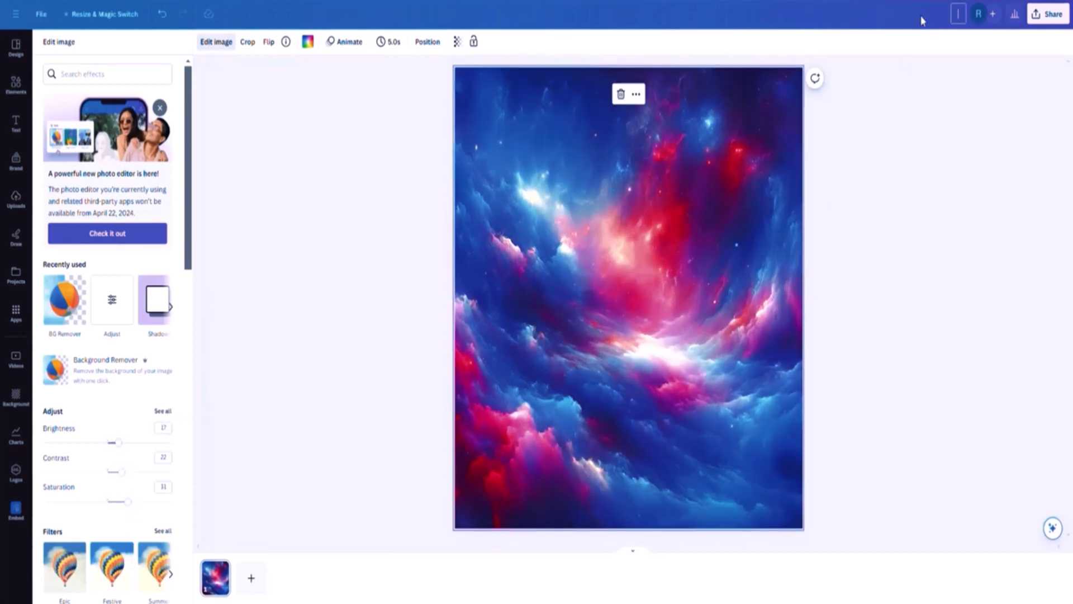
pyautogui.write('nebula wall art image')
pyautogui.click(1048, 14)
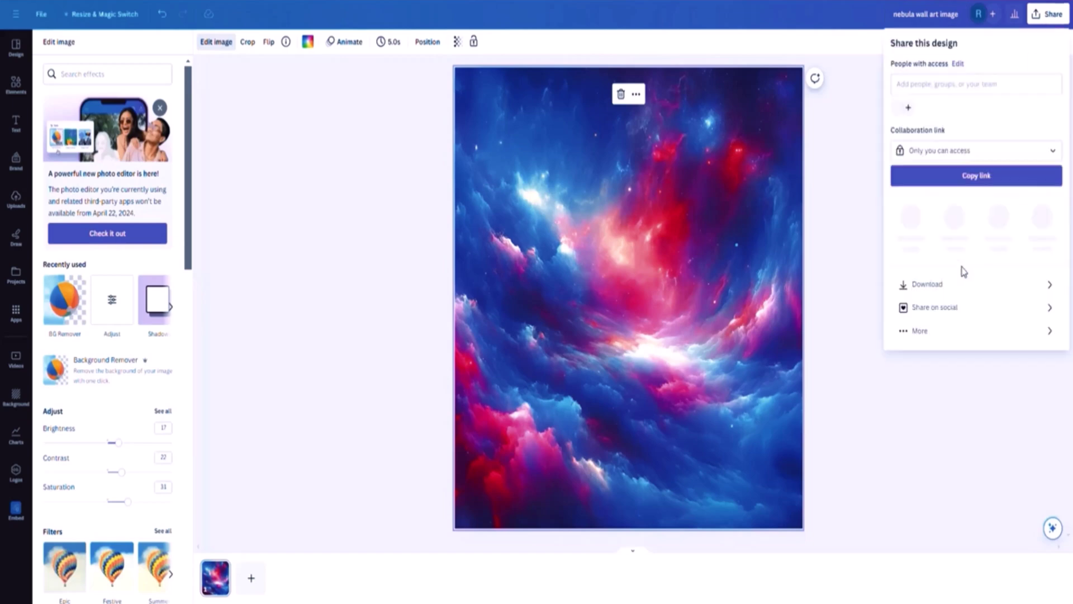
pyautogui.click(932, 283)
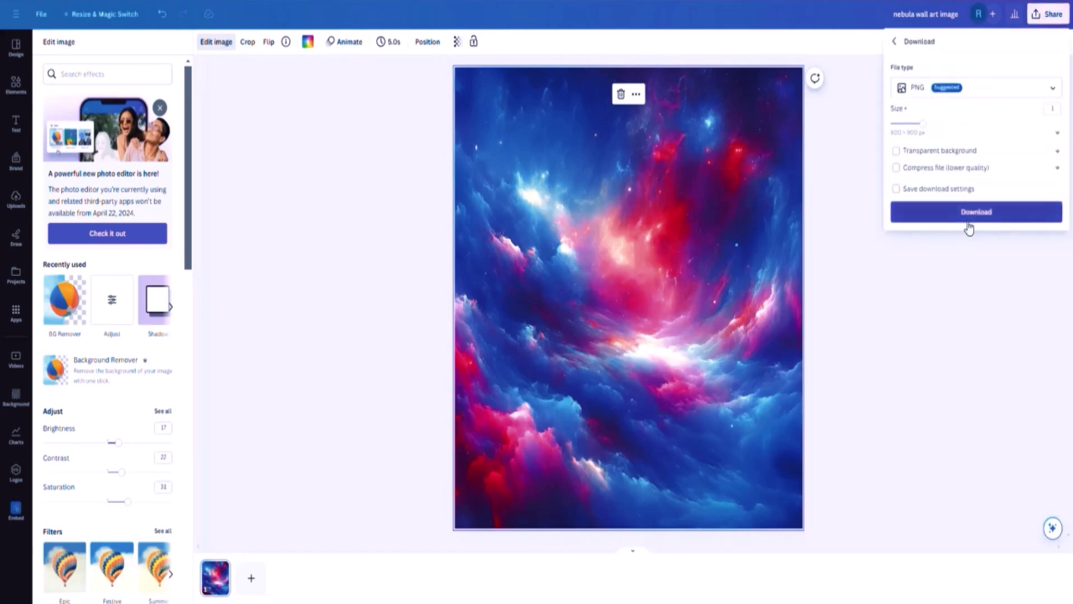
pyautogui.click(970, 218)
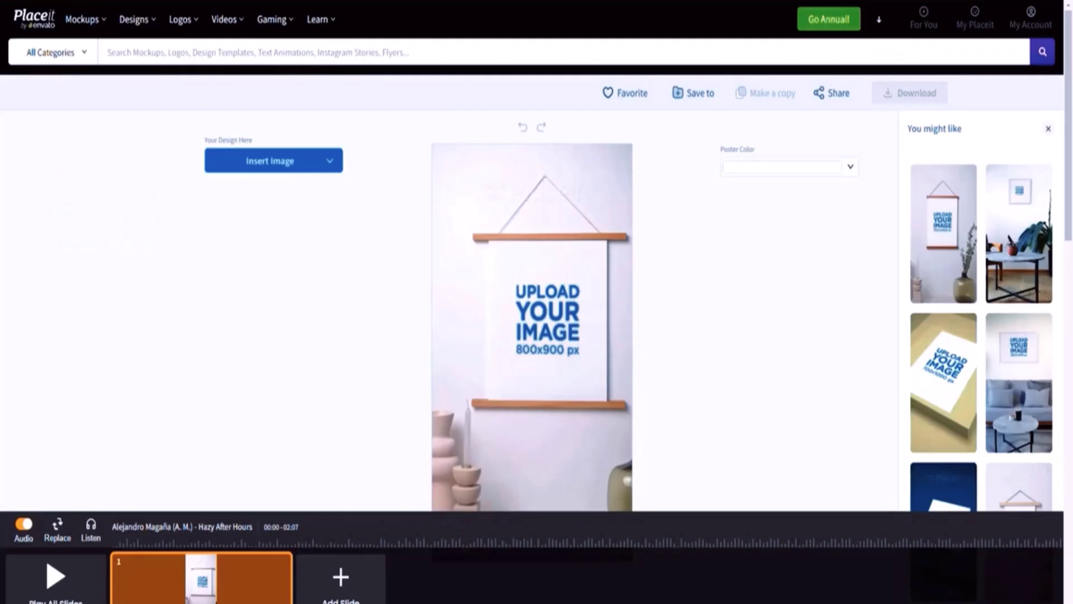
# Step: In Placeit, upload the nebula wall art image from the device into the poster hanger mockup and apply the crop
pyautogui.click(260, 161)
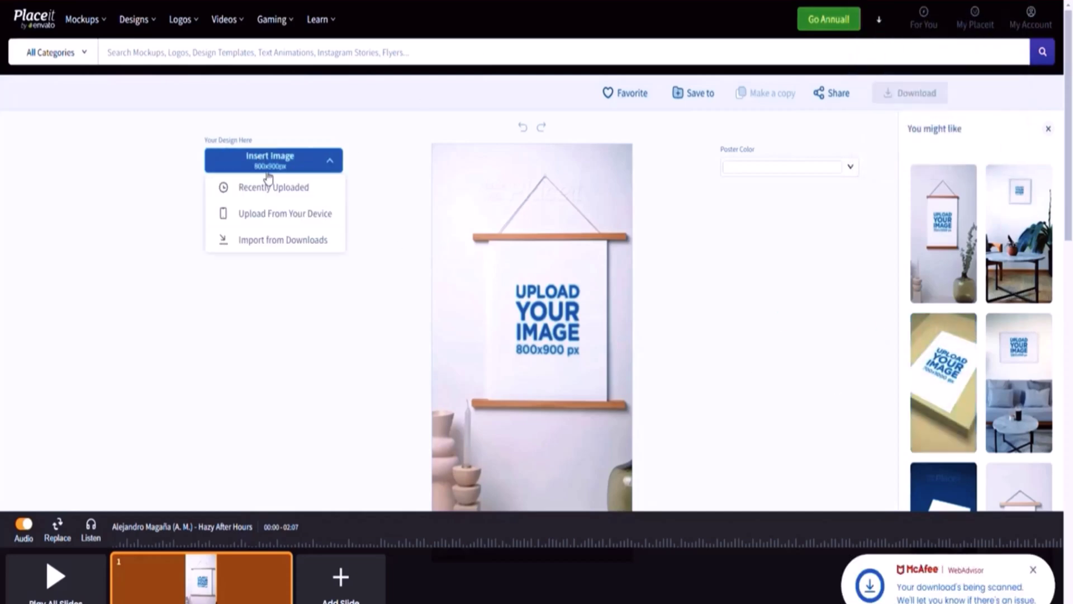
pyautogui.click(269, 223)
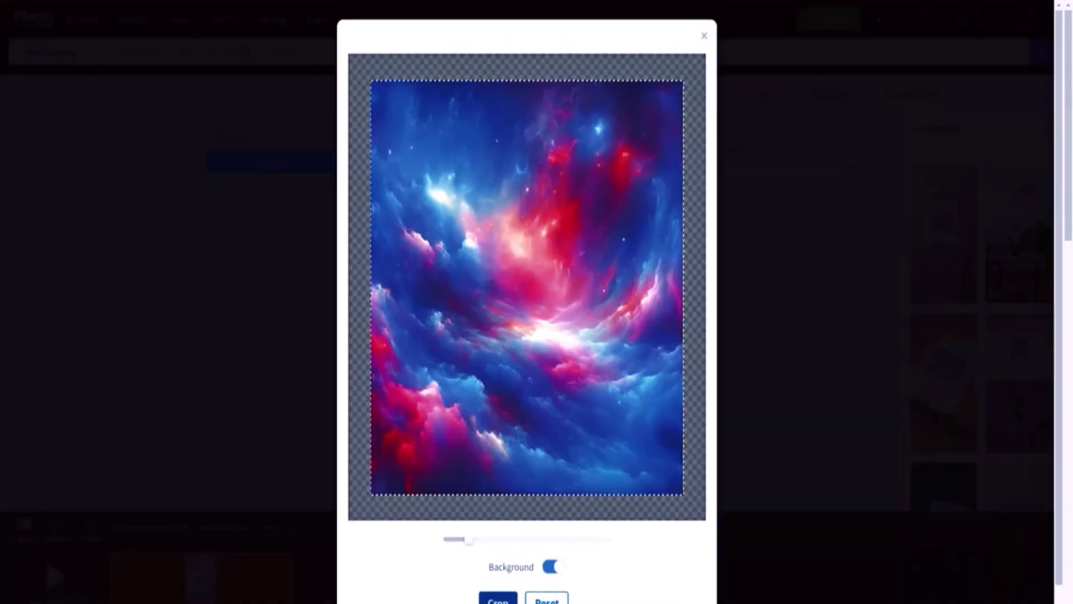
pyautogui.click(498, 598)
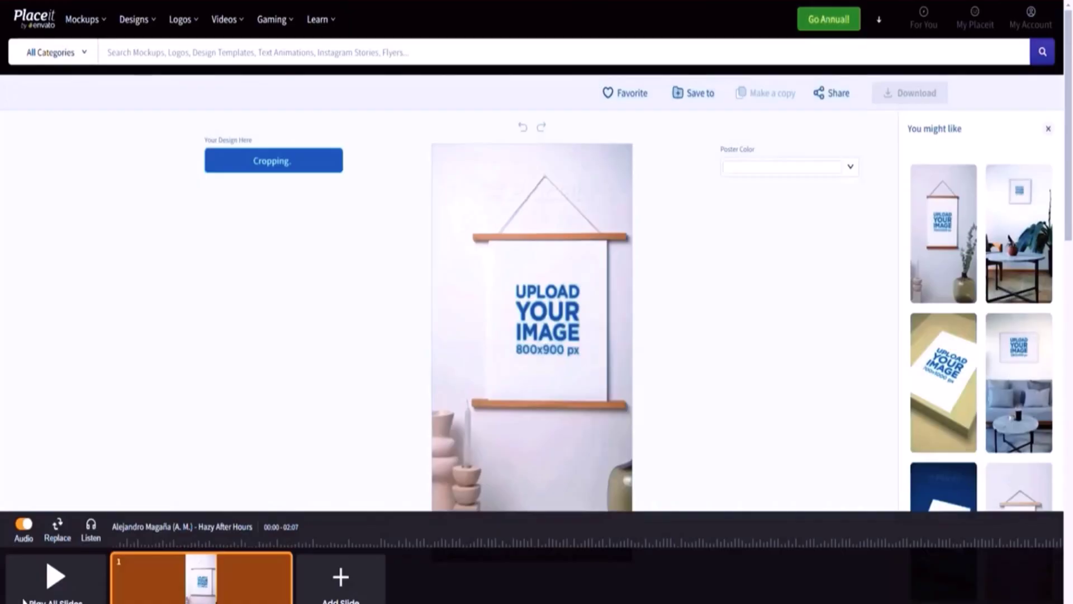
# Step: Turn off the poster mockup's audio and play all slides to preview the video
pyautogui.click(22, 525)
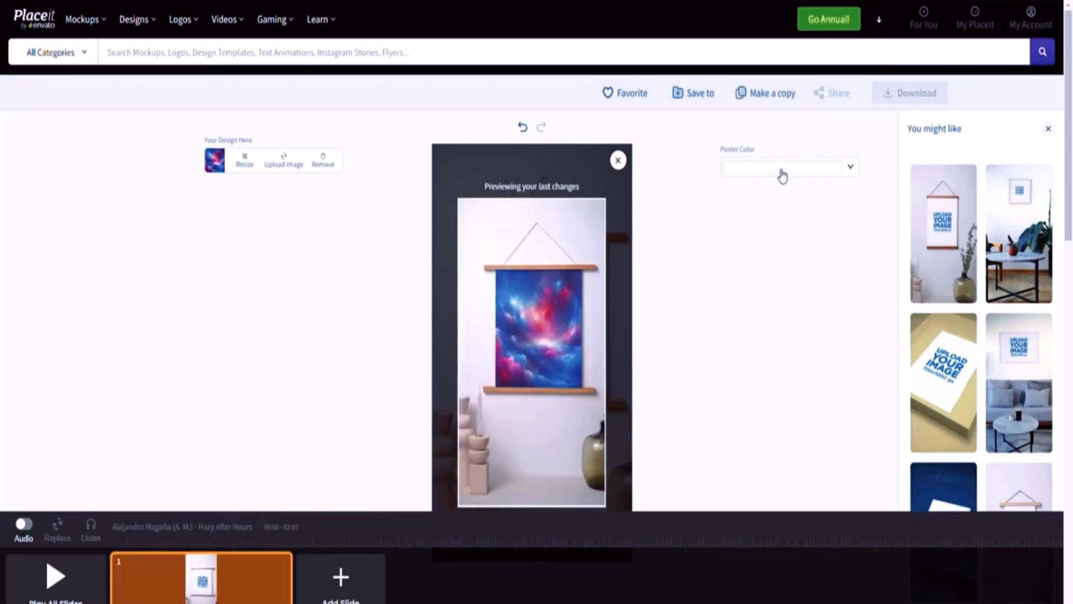
pyautogui.click(56, 593)
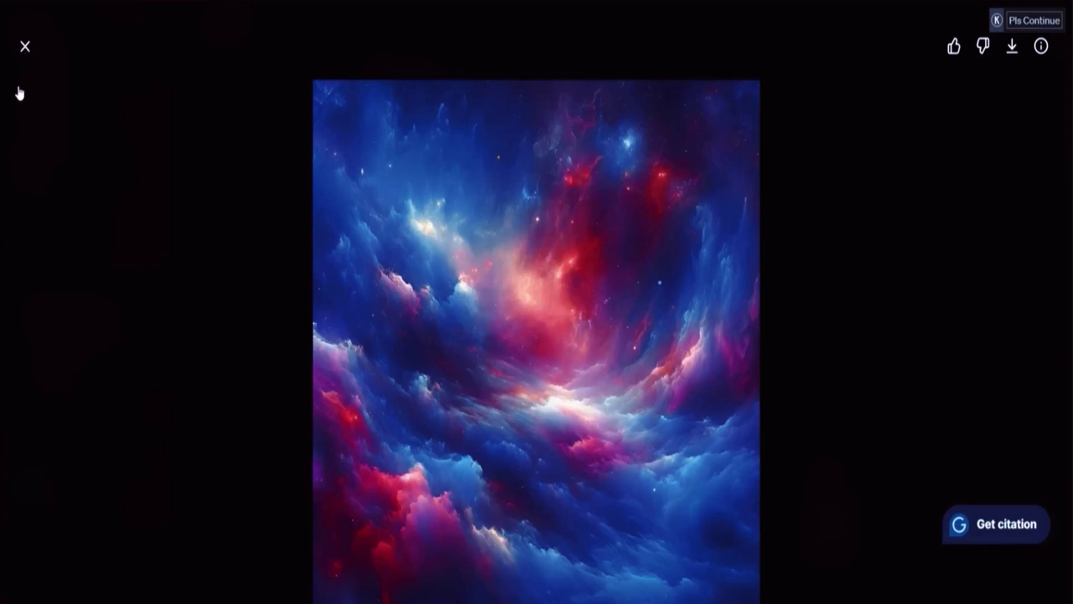
# Step: Back in ChatGPT, review the Zen garden image and submit the request "generate 2 more similar designs to that one."
pyautogui.click(25, 47)
pyautogui.scroll(-10, 571, 246)
pyautogui.scroll(3, 567, 280)
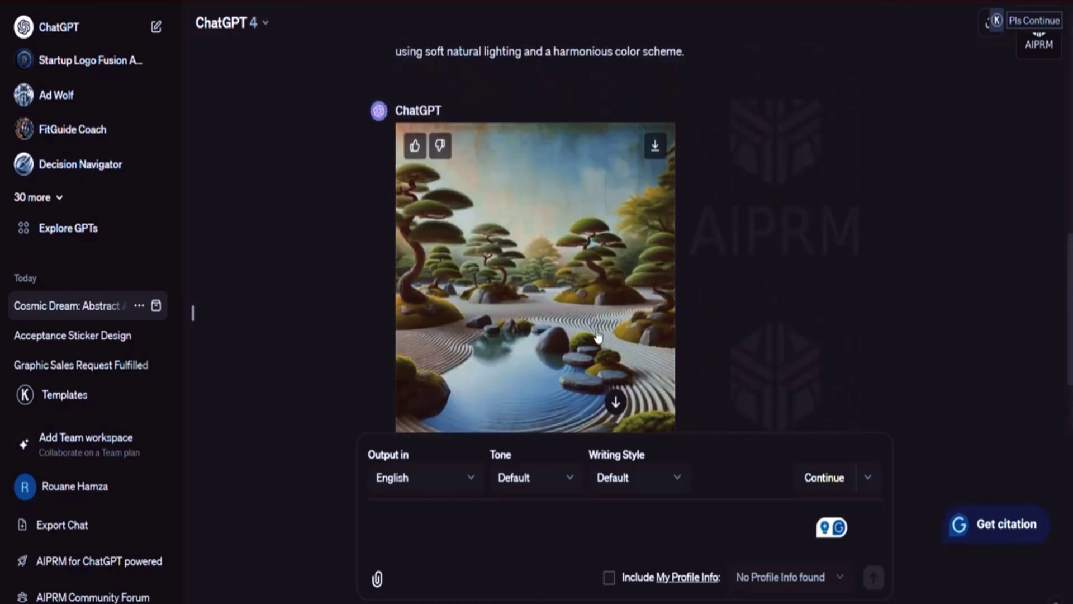
pyautogui.scroll(1, 598, 337)
pyautogui.scroll(-1, 602, 339)
pyautogui.scroll(2, 602, 340)
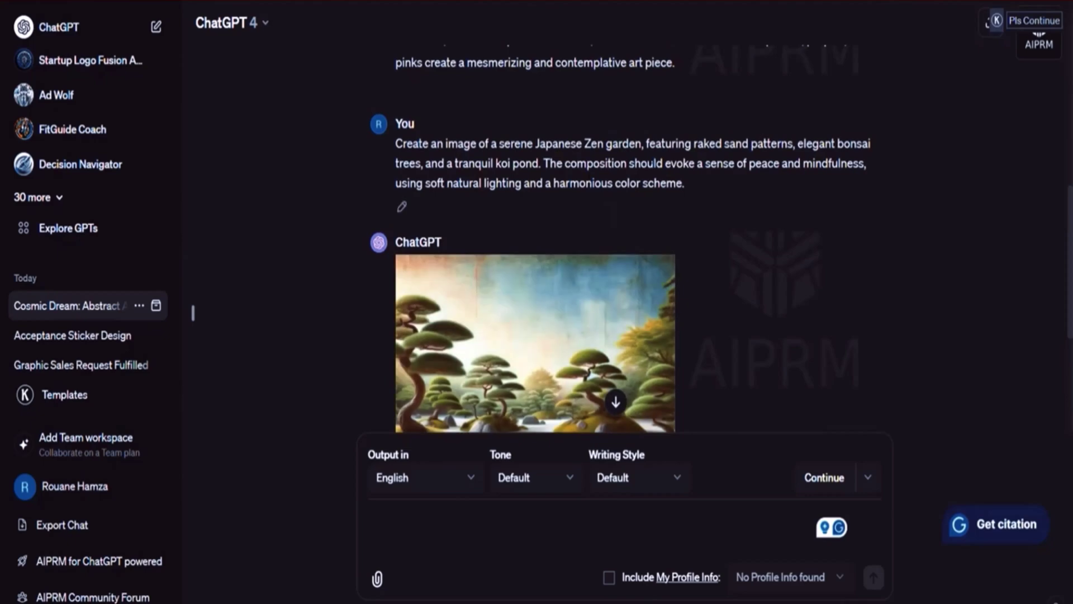
pyautogui.scroll(-3, 759, 296)
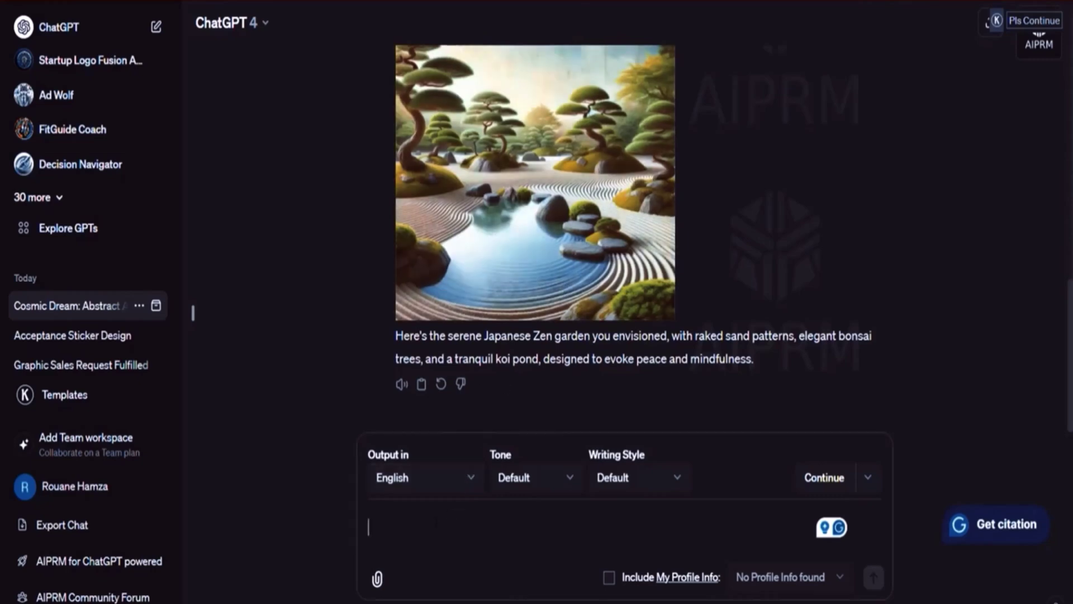
pyautogui.write('generate 2 more similar designs to that one.')
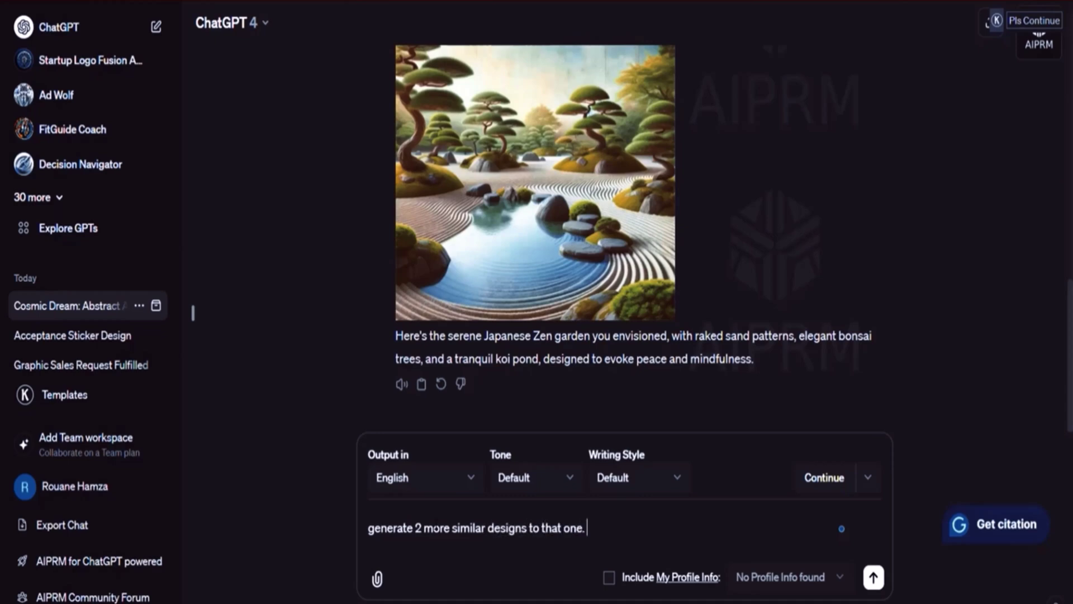
pyautogui.press('Return')
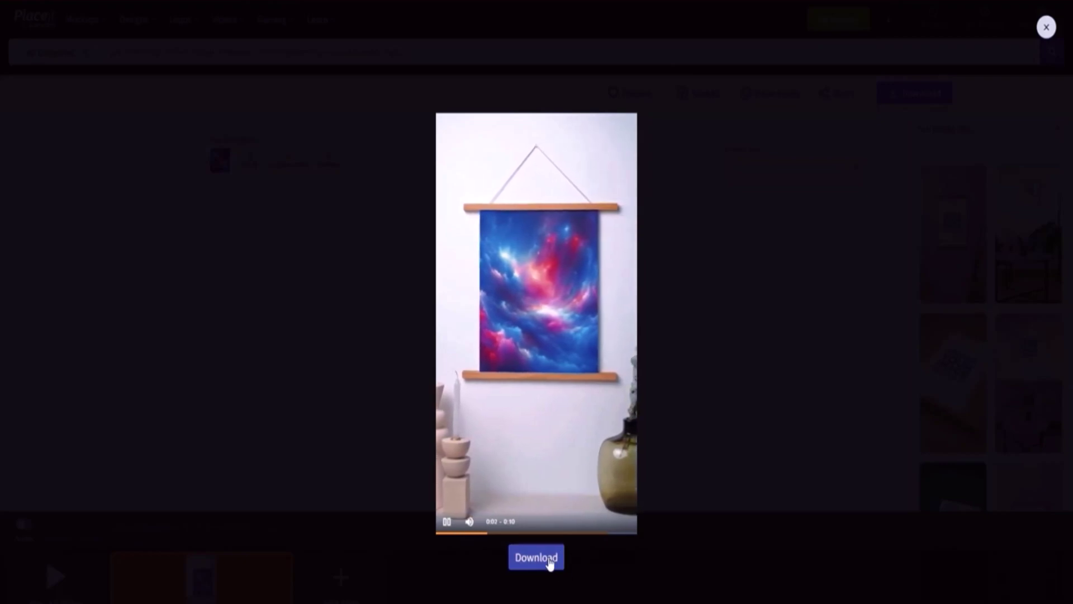
# Step: Return to Placeit, download the nebula poster mockup video and open the downloaded MP4 file
pyautogui.press('Escape')
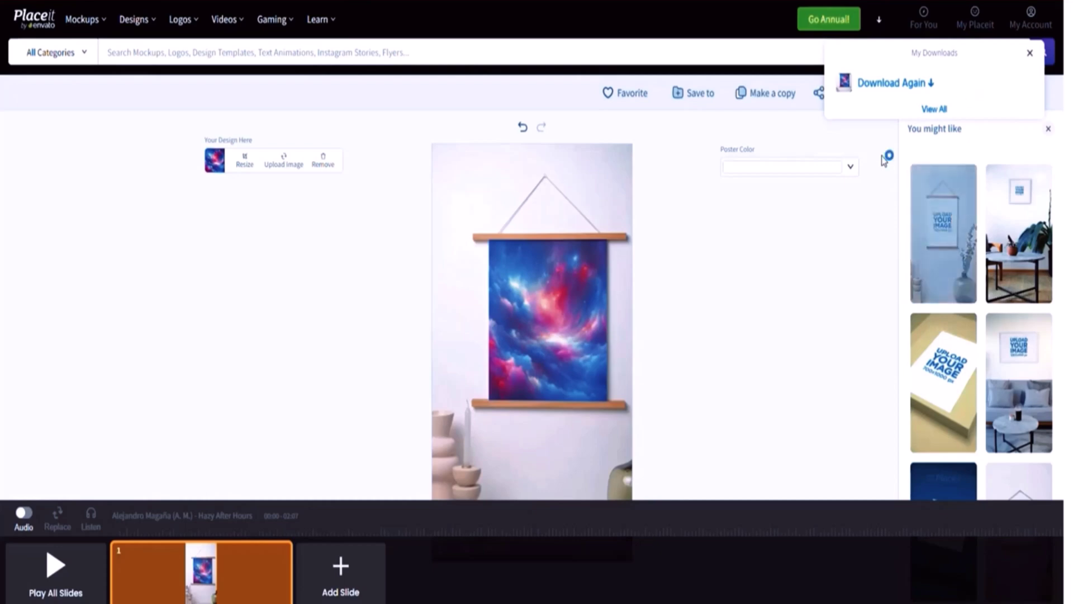
pyautogui.click(894, 83)
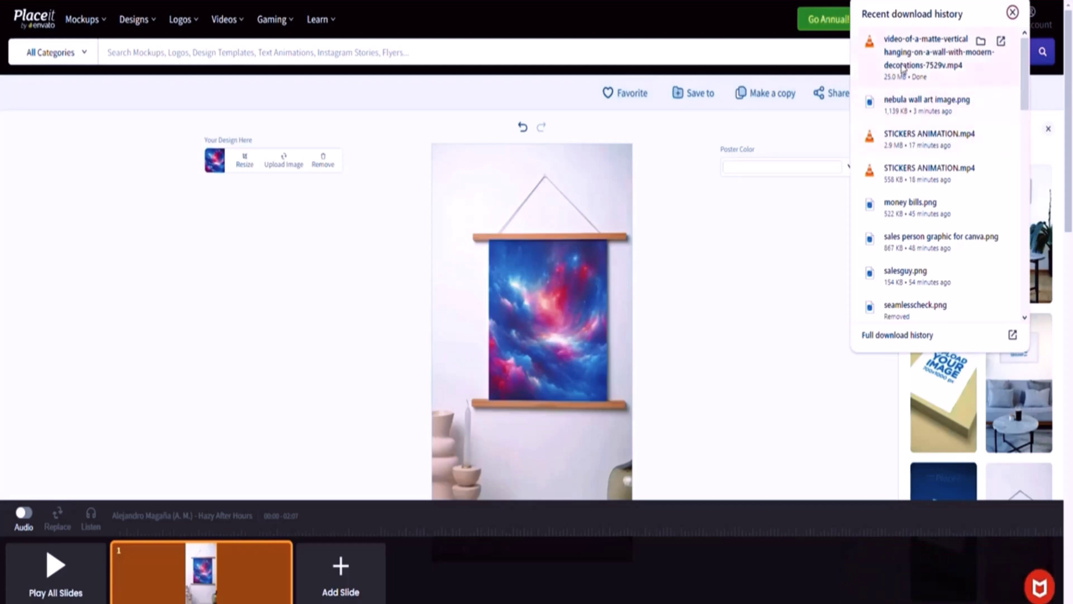
pyautogui.click(925, 40)
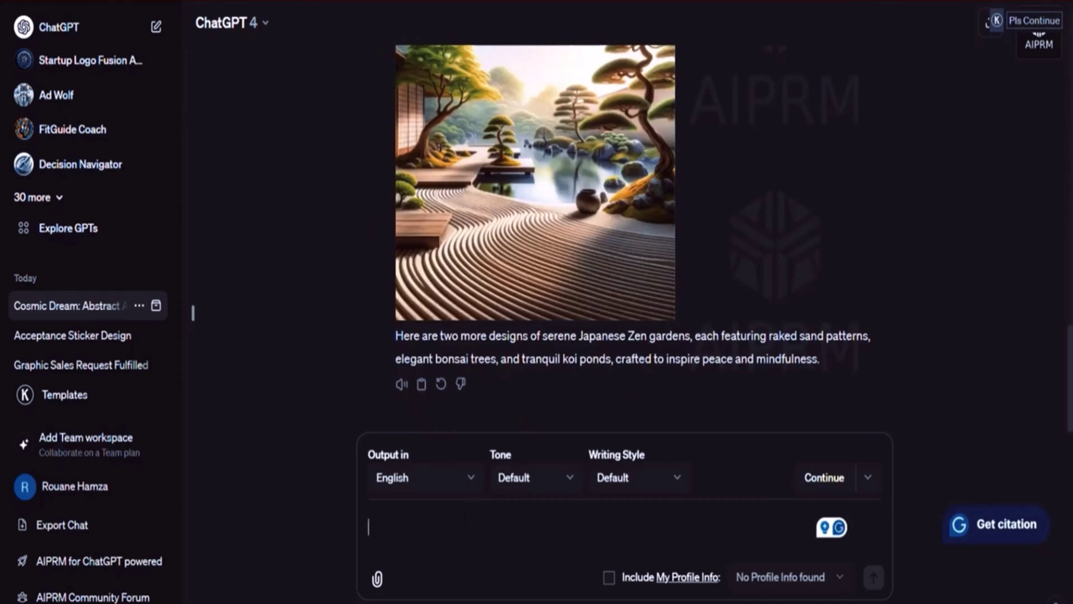
# Step: Submit "generate one more please" in the ChatGPT Zen garden conversation and look back at the previous design
pyautogui.write('genera')
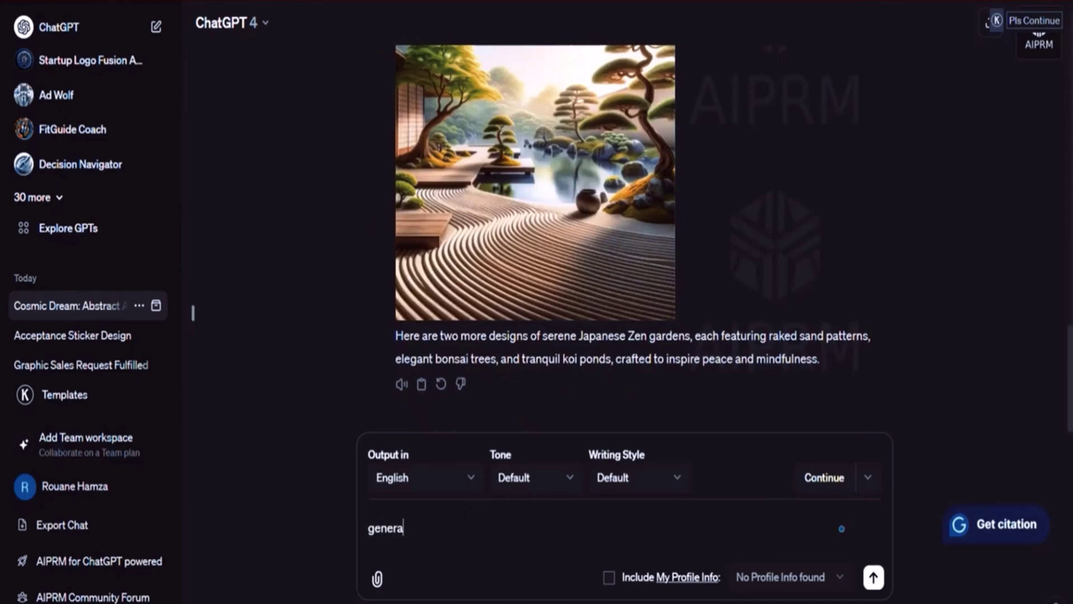
pyautogui.write('te one more p')
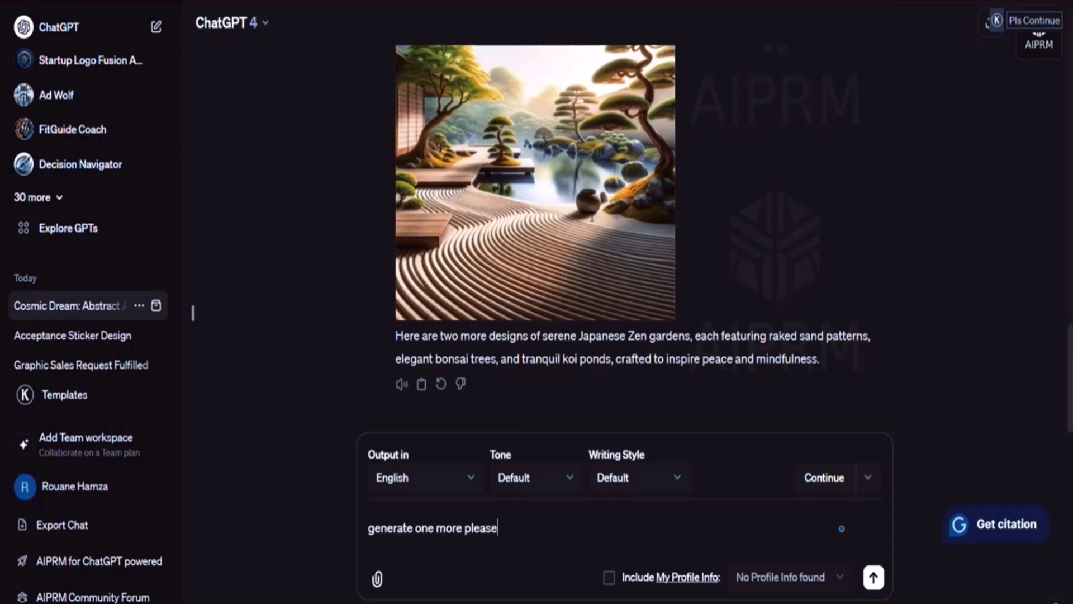
pyautogui.write('lease')
pyautogui.press('Return')
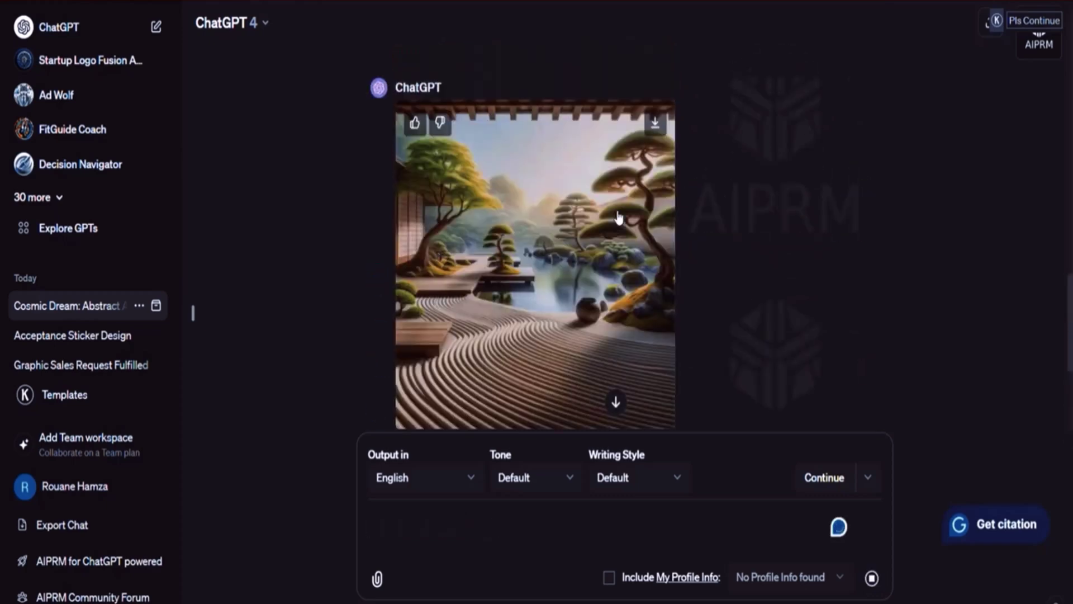
pyautogui.scroll(2, 618, 218)
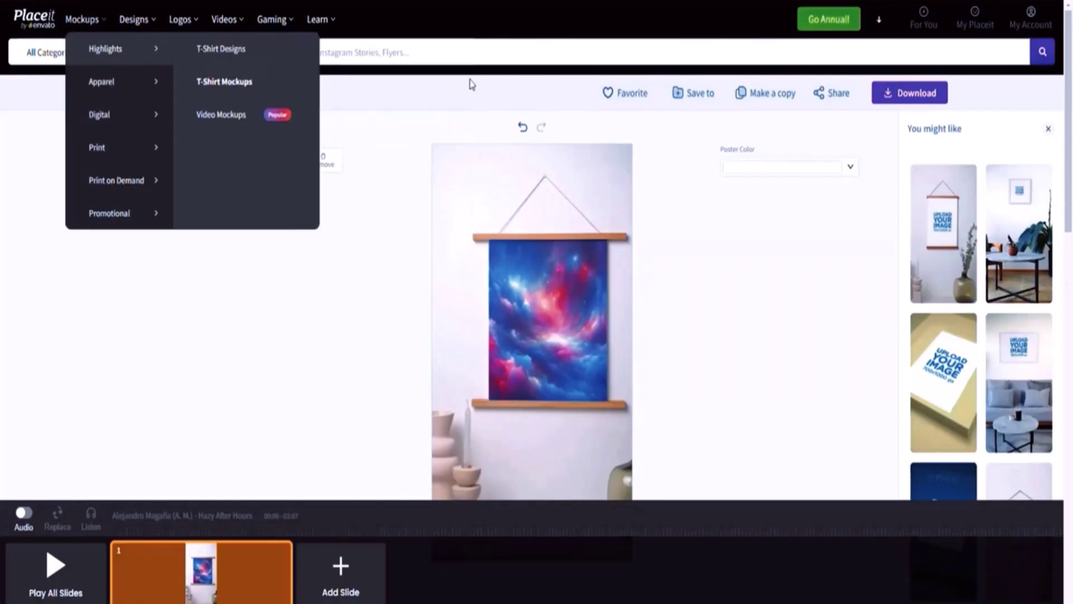
# Step: Search Placeit for "wall art" and browse the resulting mockup templates
pyautogui.click(311, 53)
pyautogui.write('wall art')
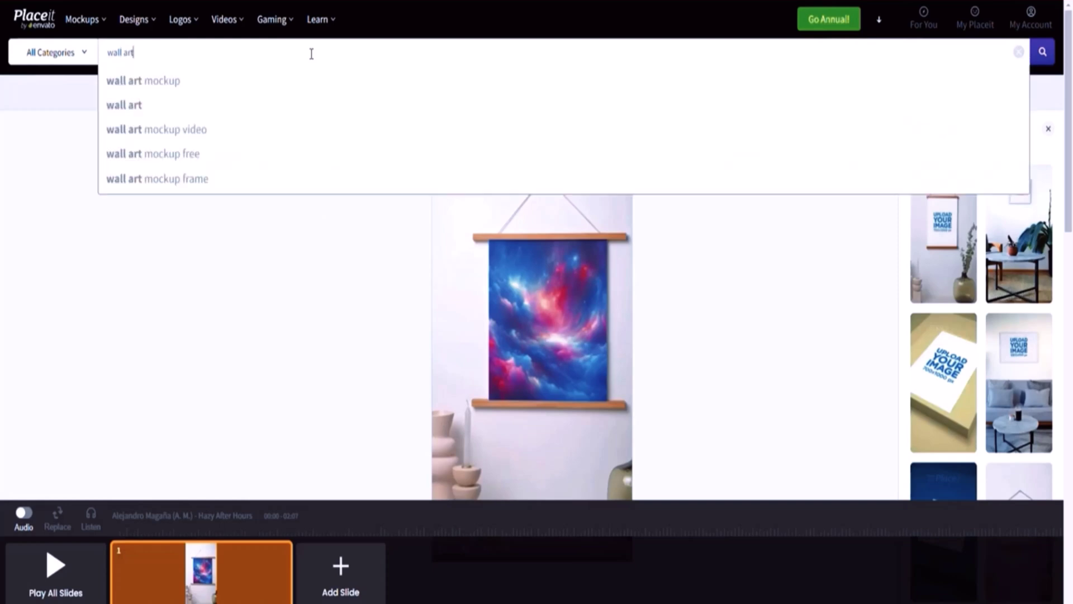
pyautogui.press('Return')
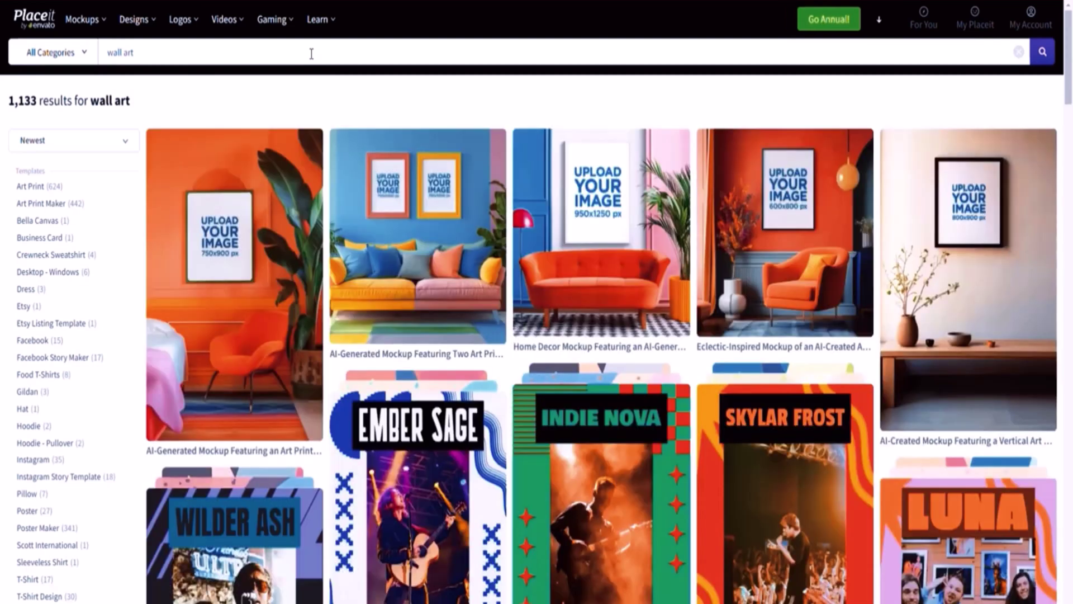
pyautogui.scroll(-8, 311, 92)
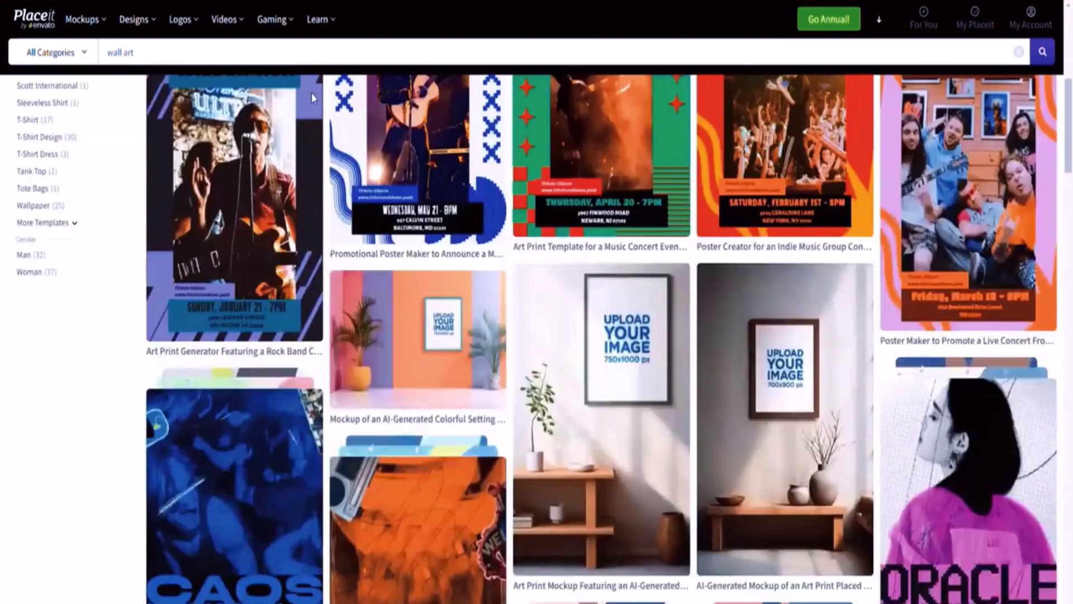
# Step: Return to the start of the wall art results and open the mockup featuring two art prints above a sofa
pyautogui.scroll(6, 323, 115)
pyautogui.scroll(3, 323, 115)
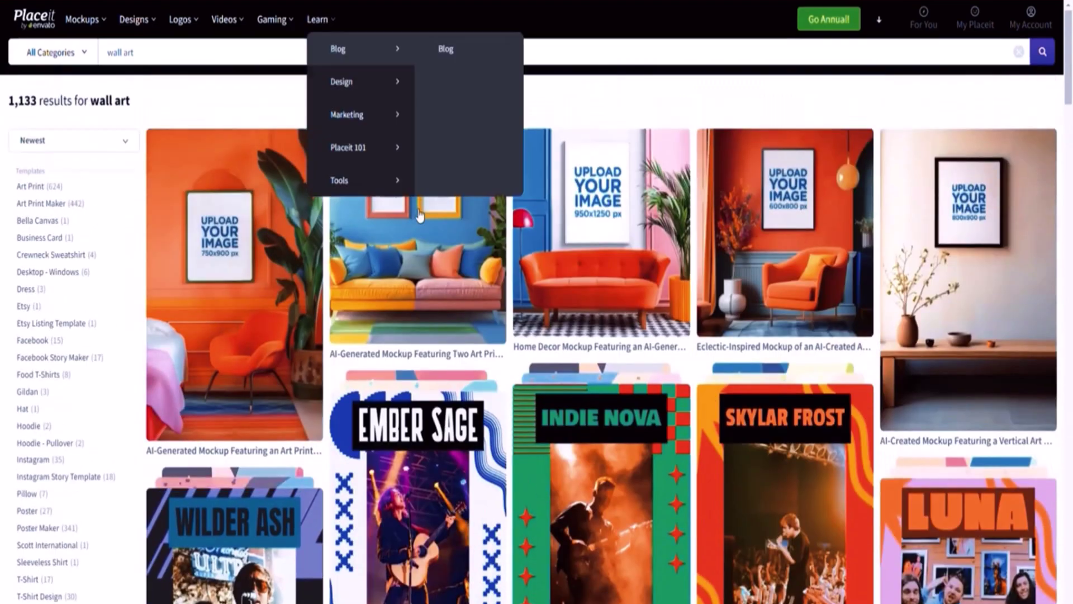
pyautogui.click(422, 271)
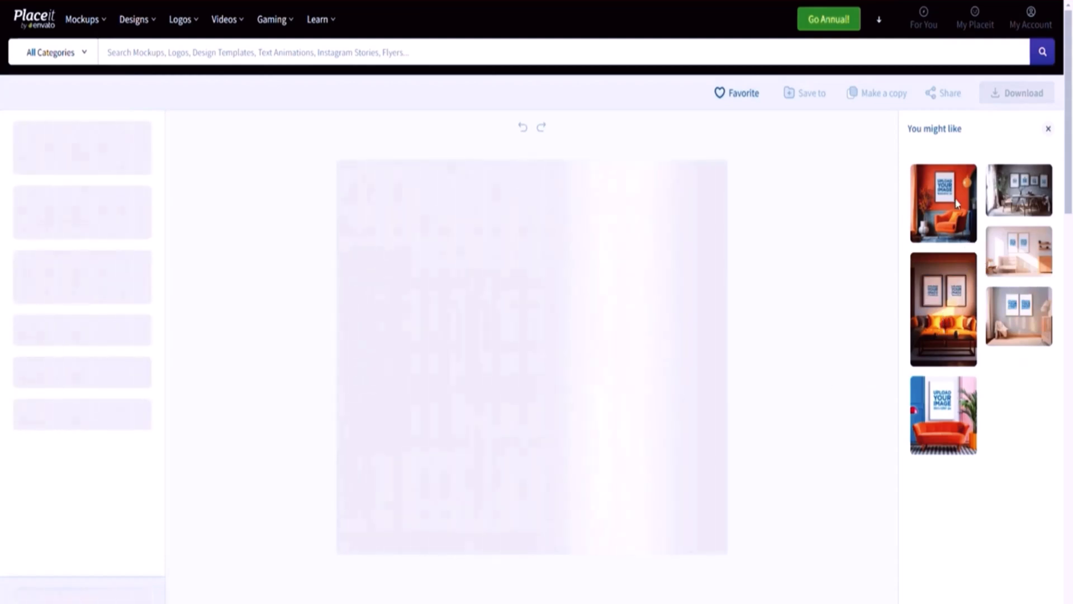
# Step: Search Placeit for "3 wall art"
pyautogui.click(165, 53)
pyautogui.write('3 wall art')
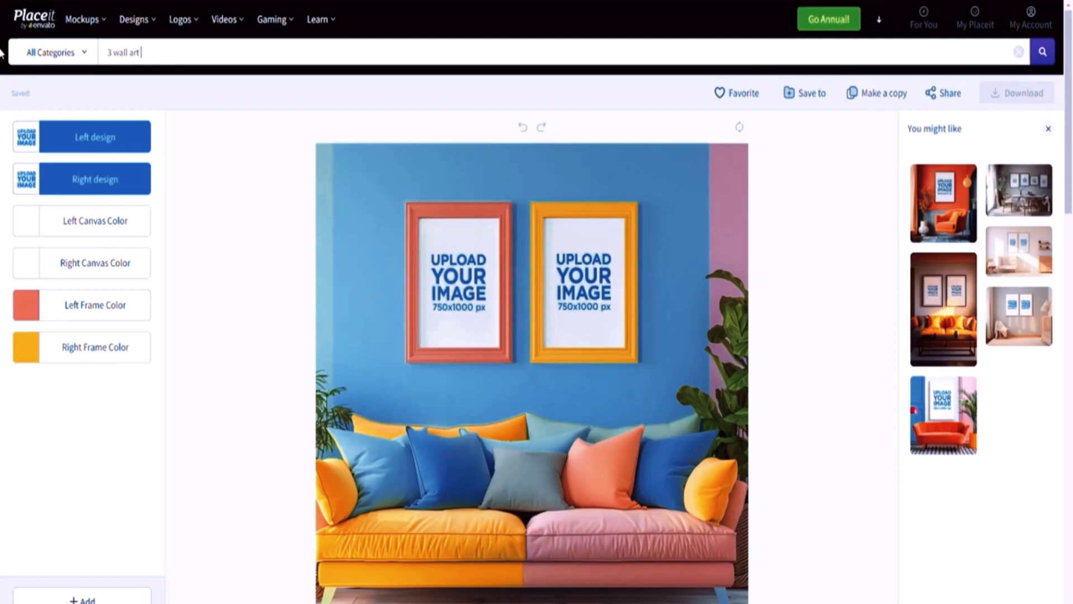
pyautogui.press('Return')
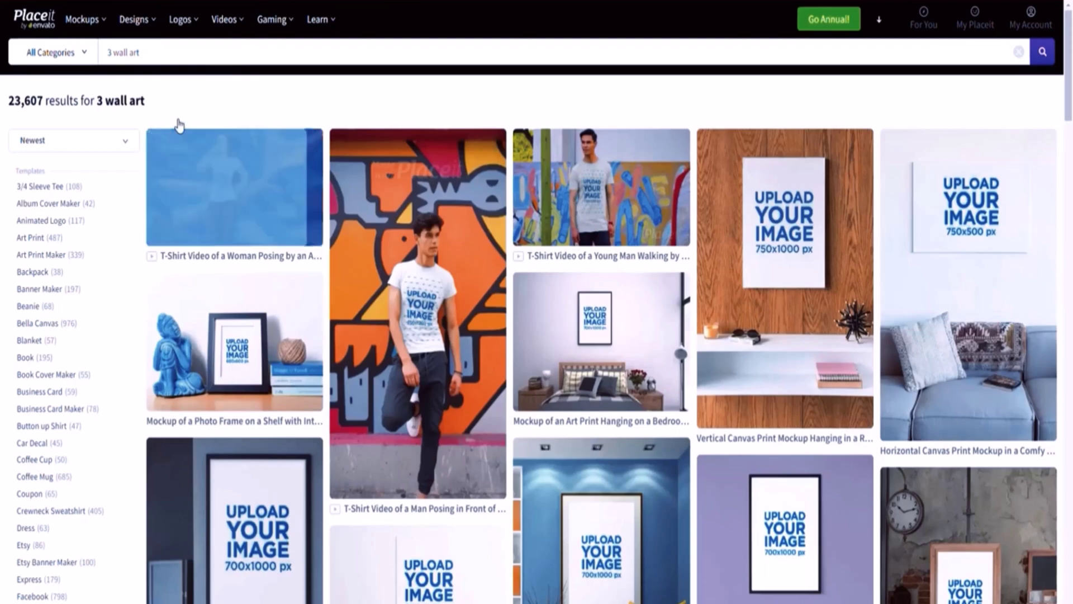
# Step: Browse the results and open the minimal mockup featuring three art prints hanging on a white wall
pyautogui.scroll(-10, 983, 330)
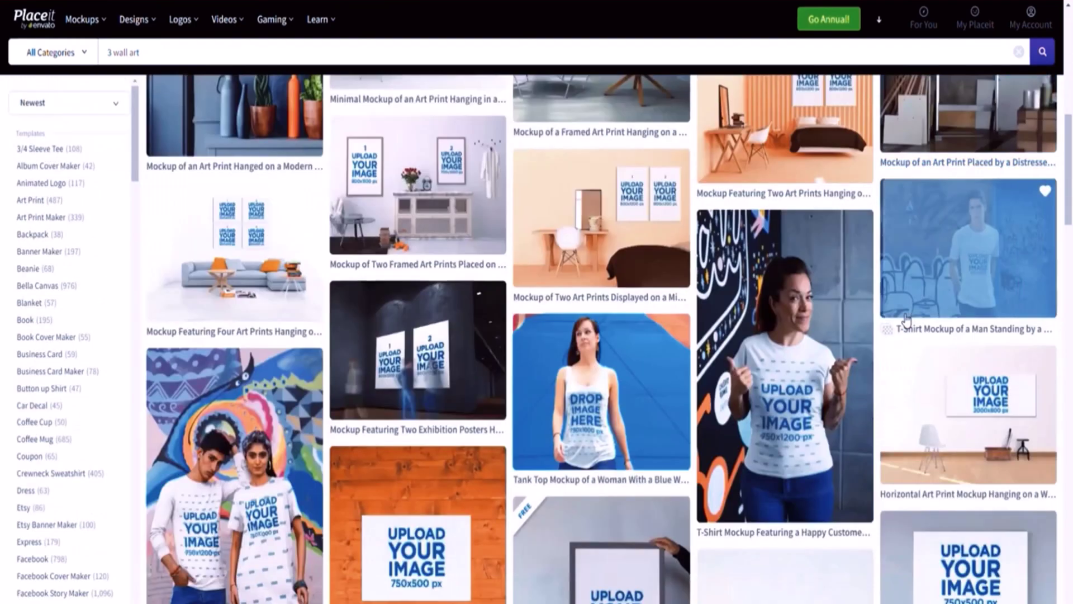
pyautogui.moveTo(769, 311)
pyautogui.scroll(-11, 770, 311)
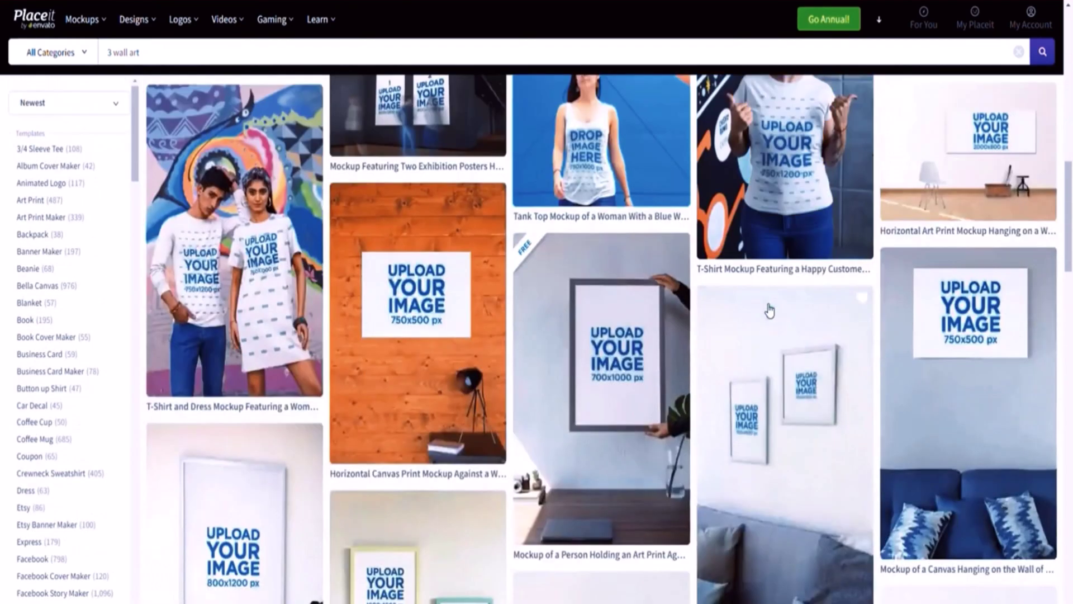
pyautogui.scroll(-4, 770, 311)
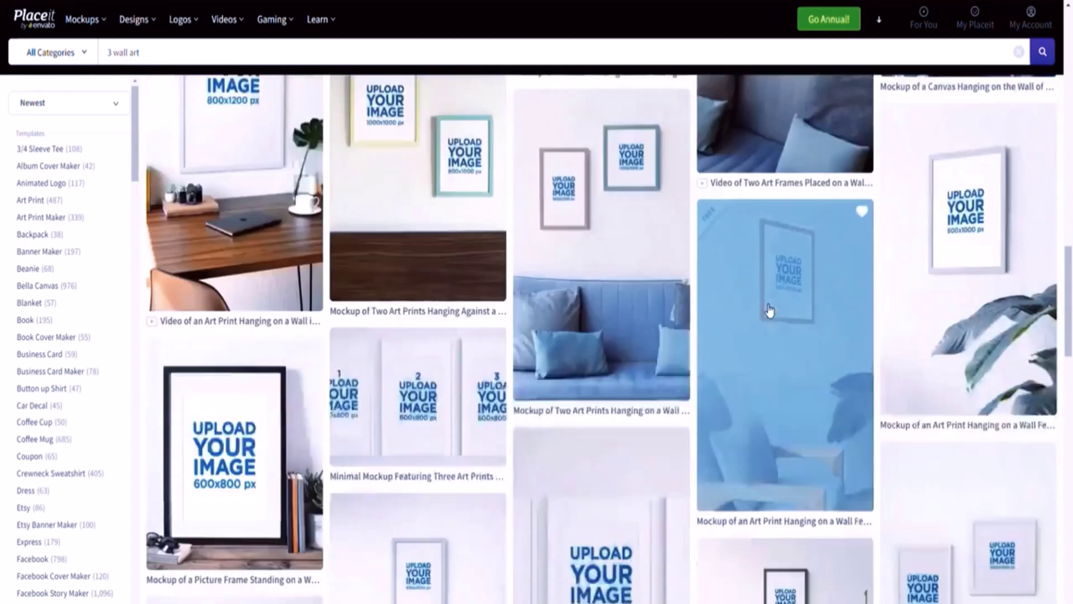
pyautogui.moveTo(419, 249)
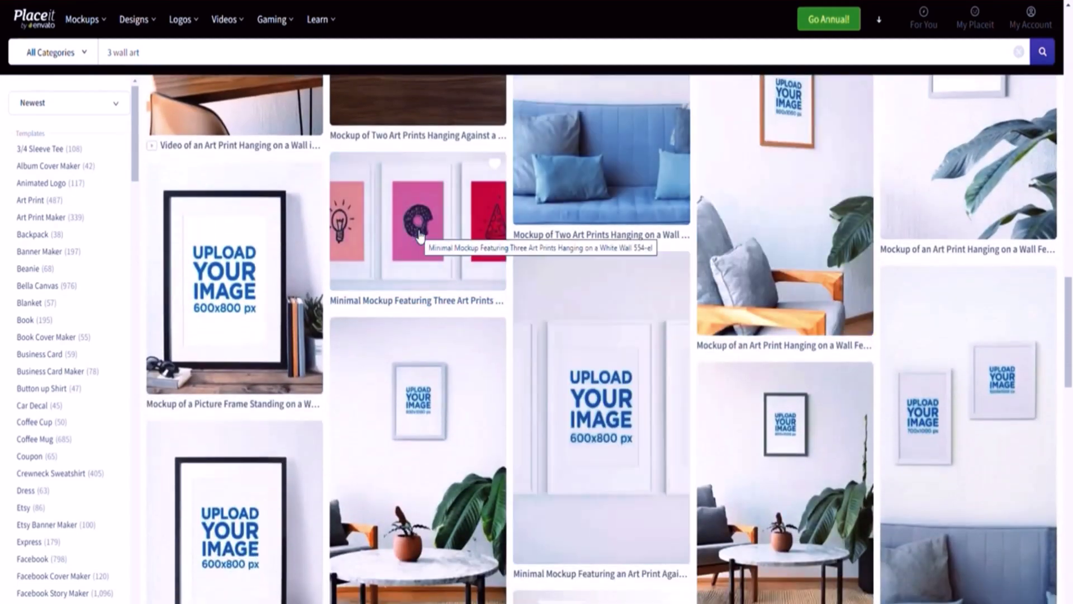
pyautogui.moveTo(610, 499)
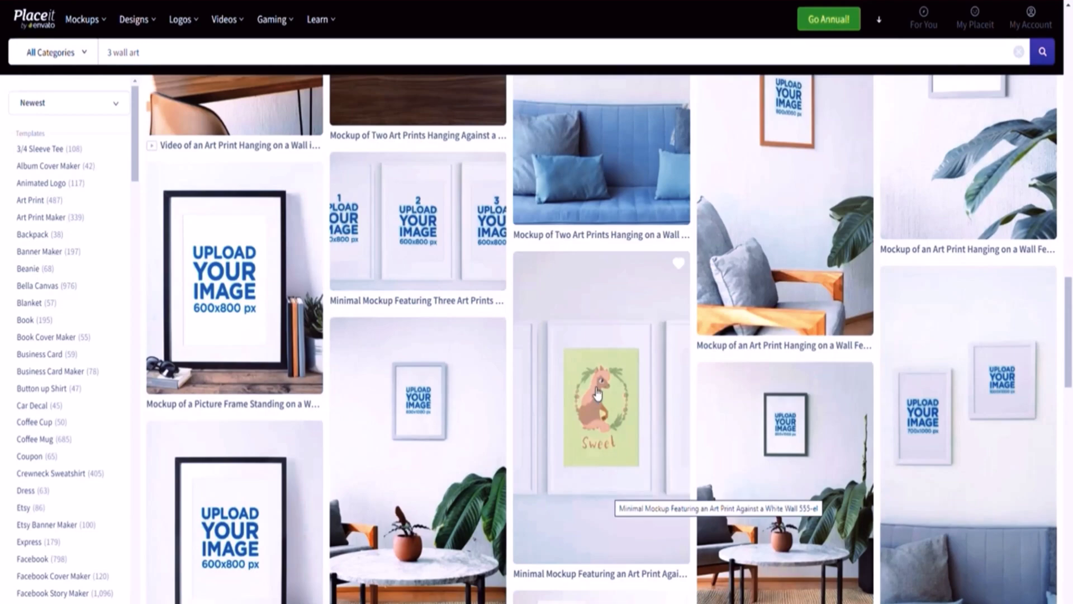
pyautogui.scroll(-3, 426, 401)
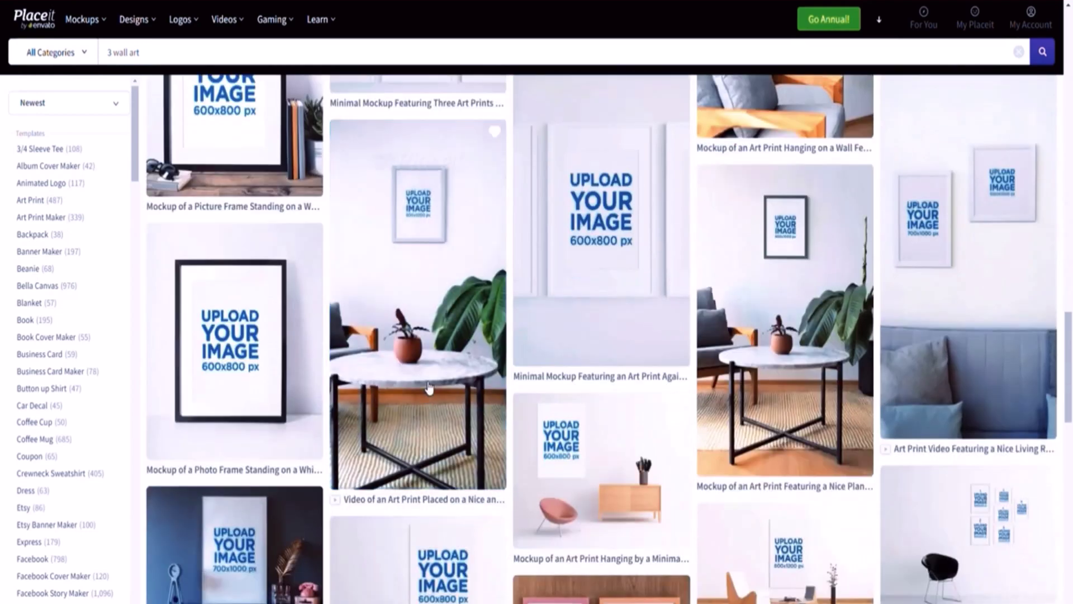
pyautogui.scroll(2, 425, 360)
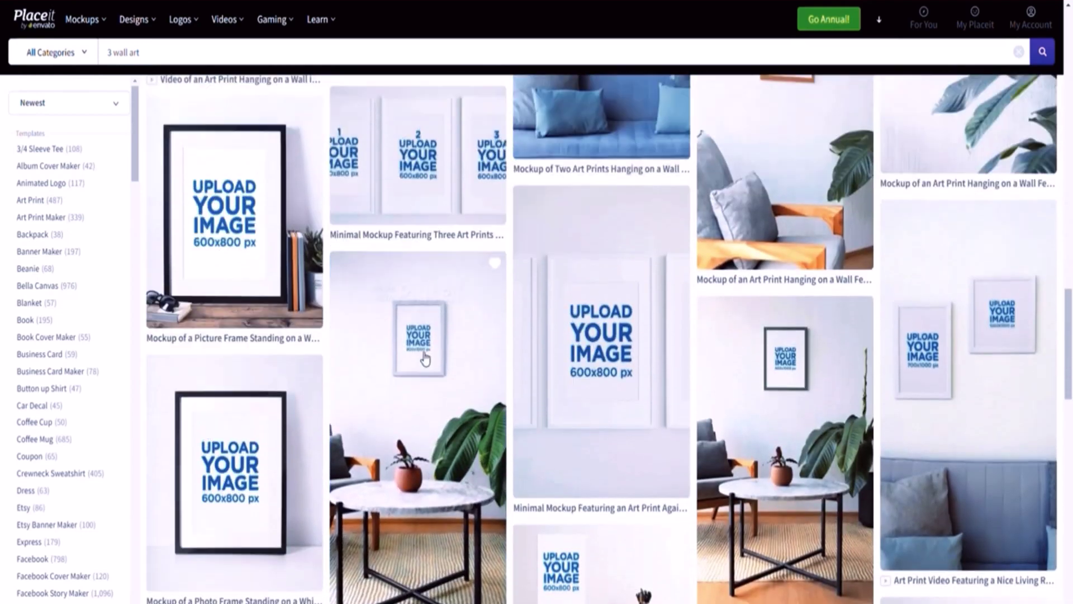
pyautogui.click(403, 194)
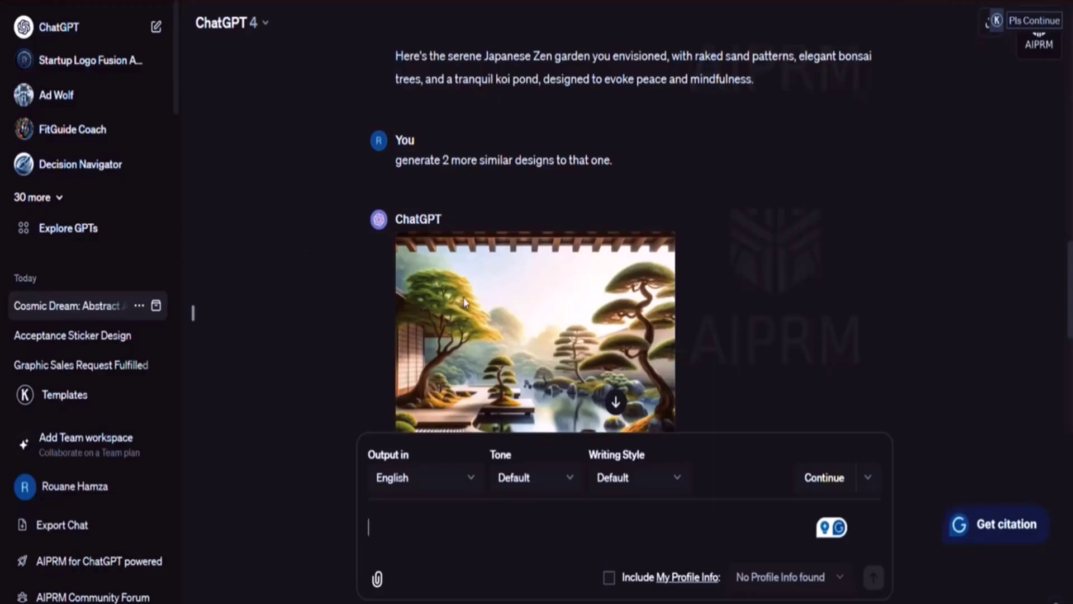
# Step: Switch to ChatGPT and review the generated Japanese Zen garden designs
pyautogui.scroll(-2, 559, 315)
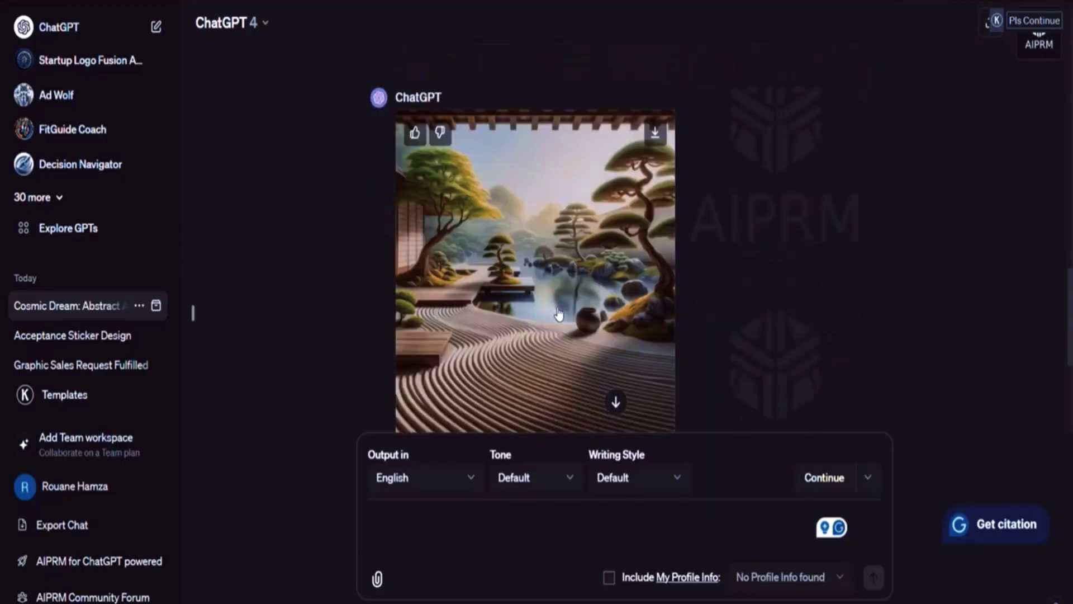
pyautogui.scroll(-5, 559, 313)
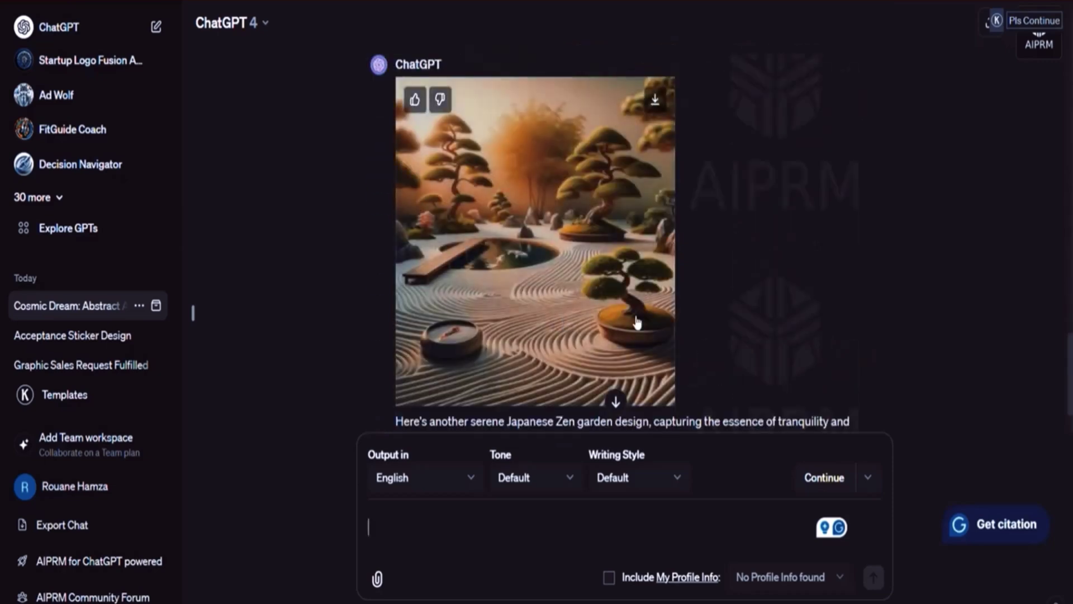
pyautogui.scroll(5, 790, 316)
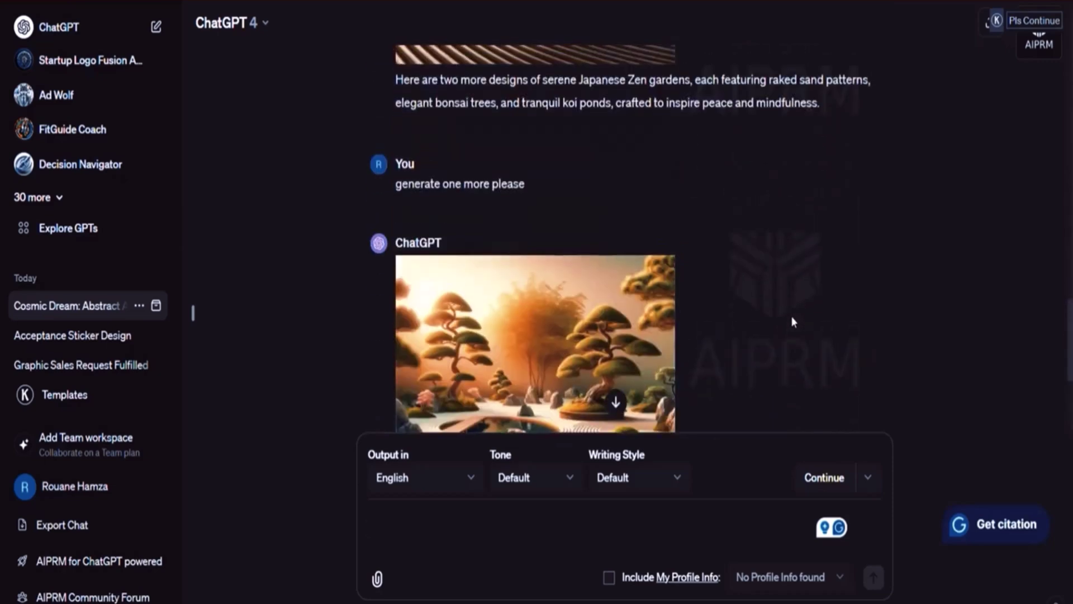
pyautogui.scroll(10, 793, 321)
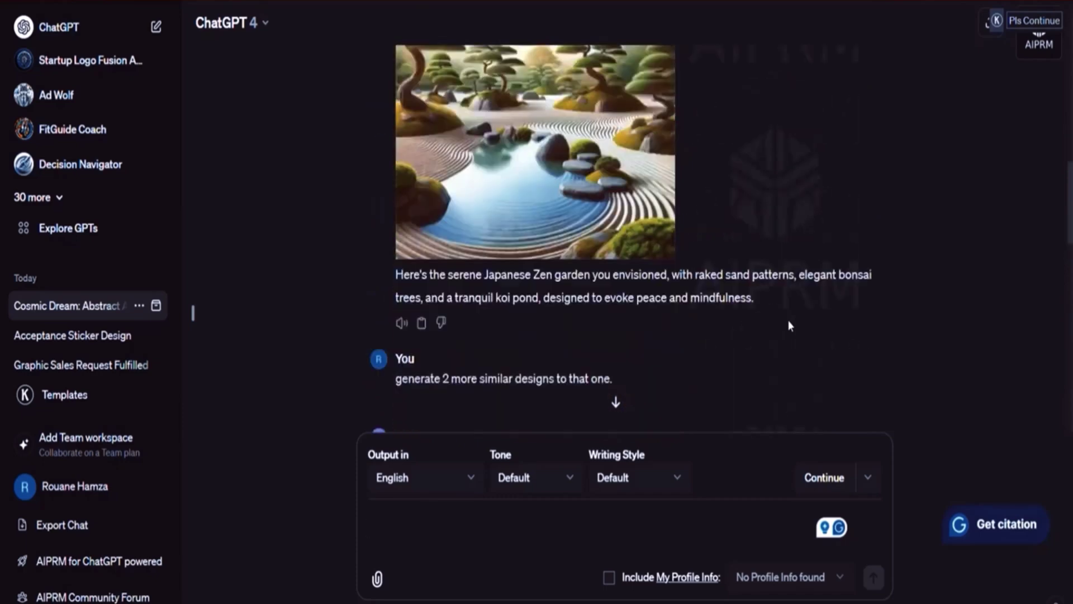
pyautogui.scroll(-2, 791, 326)
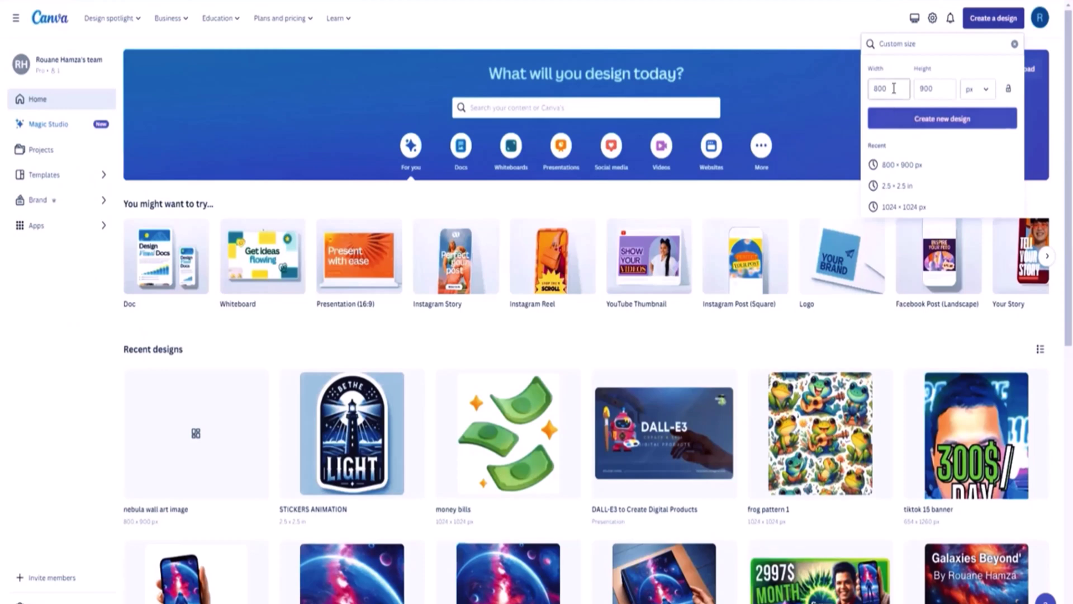
# Step: Create a new custom-size Canva design 600 px wide and 800 px high
pyautogui.doubleClick(894, 89)
pyautogui.write('600')
pyautogui.doubleClick(925, 89)
pyautogui.write('800')
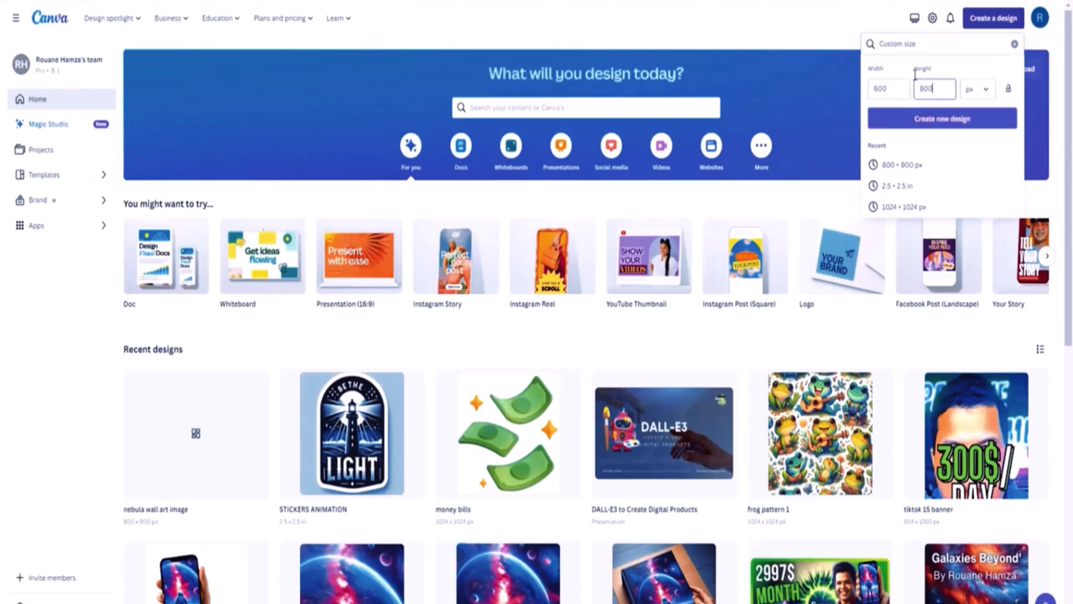
pyautogui.click(935, 118)
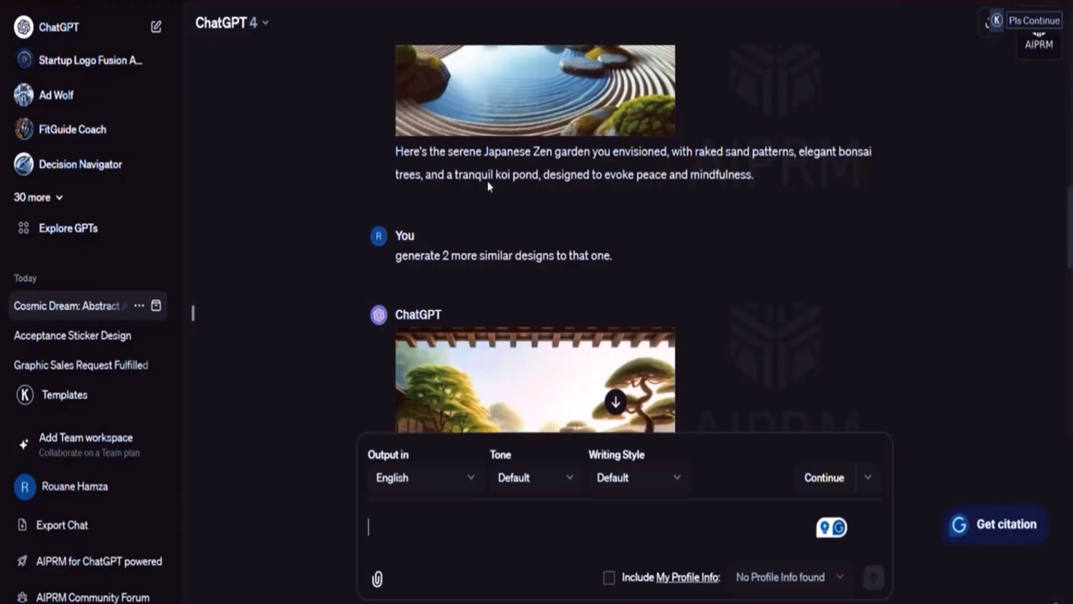
# Step: Return to the ChatGPT conversation and open the last Zen garden image, with the orange-lit bonsai trees, at full size
pyautogui.scroll(-10, 488, 181)
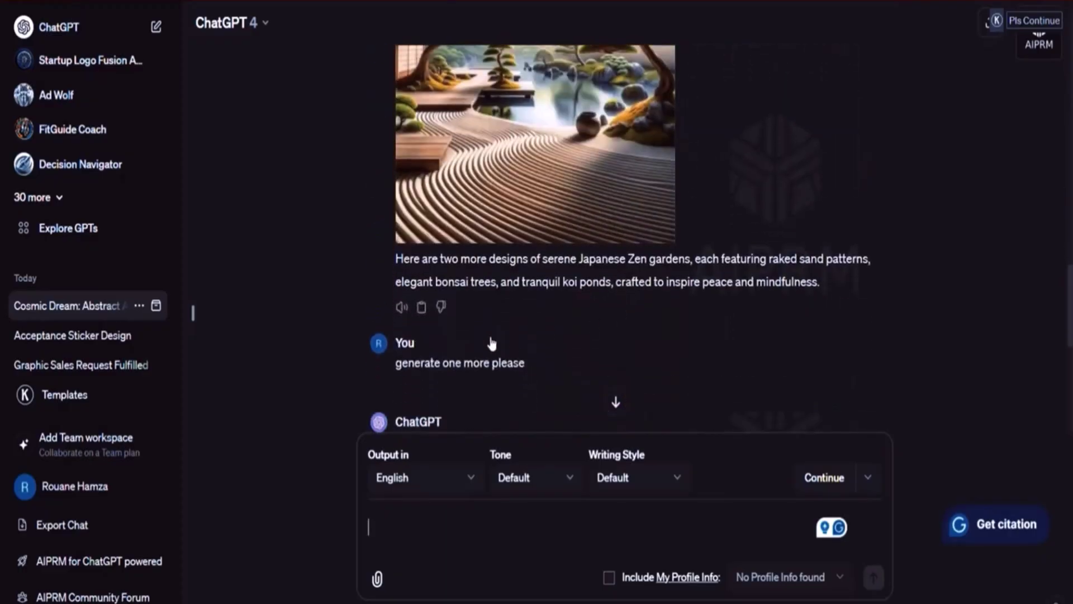
pyautogui.scroll(-6, 542, 302)
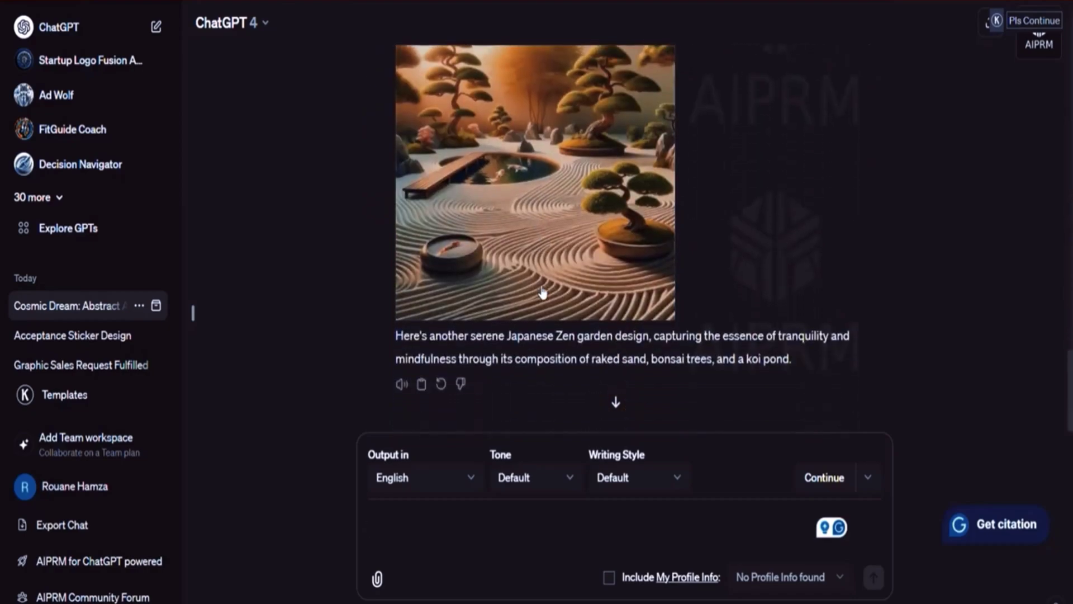
pyautogui.click(547, 222)
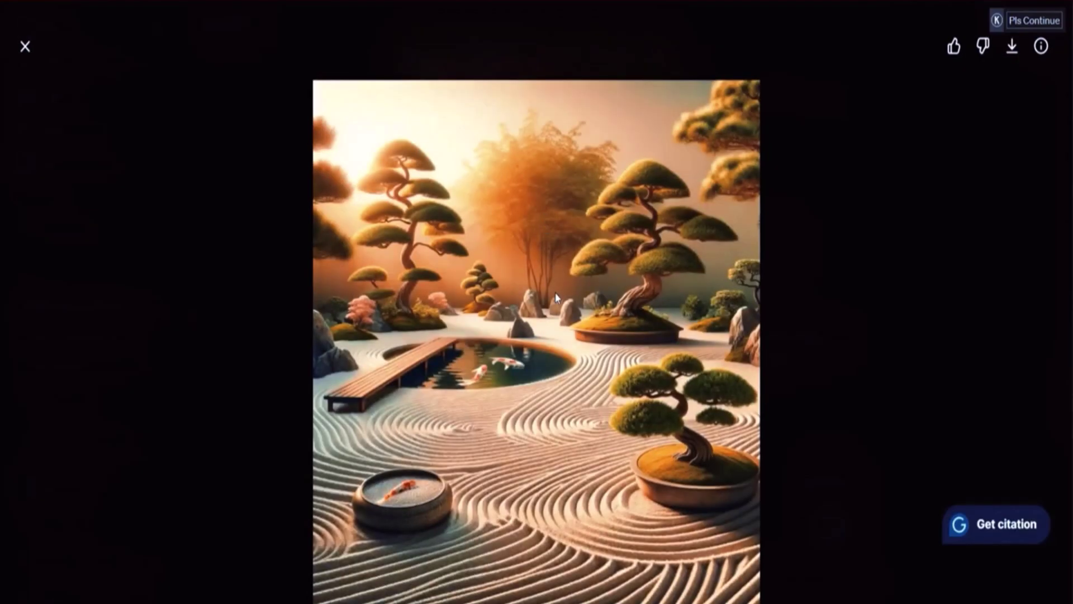
pyautogui.rightClick(554, 292)
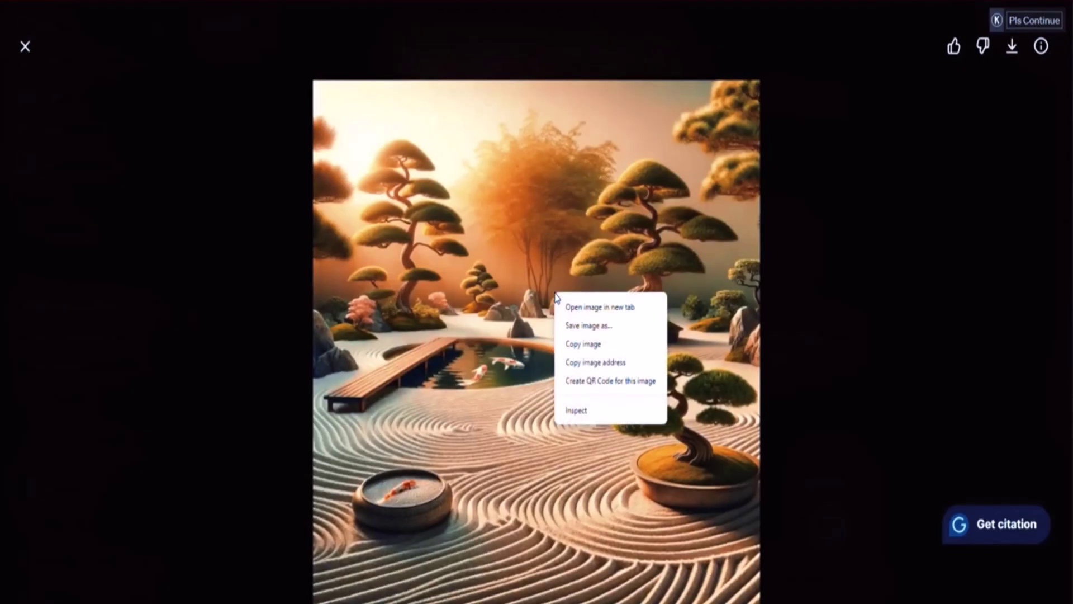
pyautogui.click(594, 360)
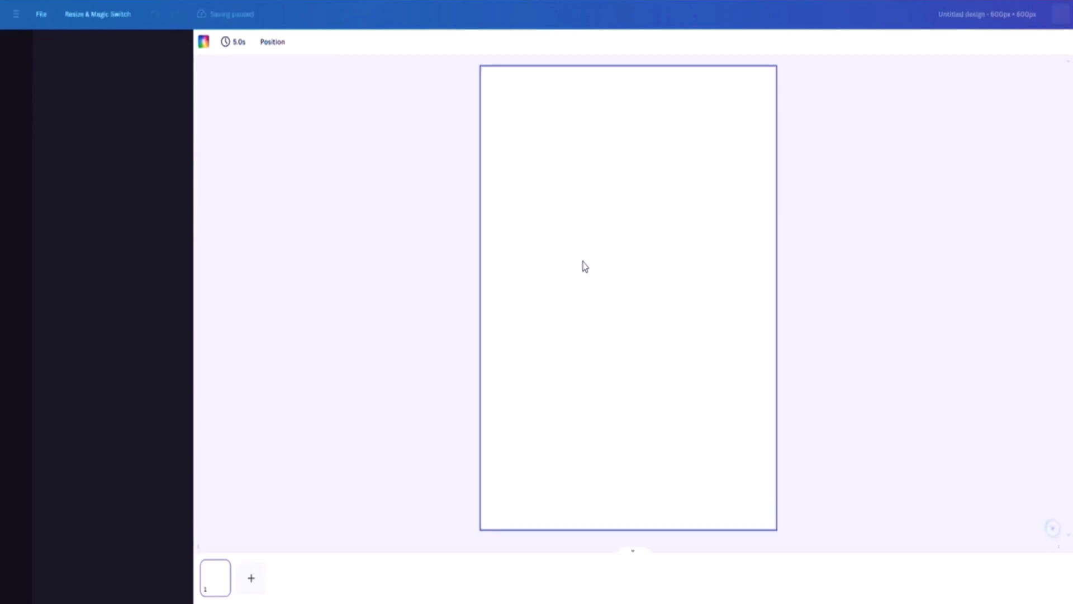
pyautogui.hotkey('ctrl', 'v')
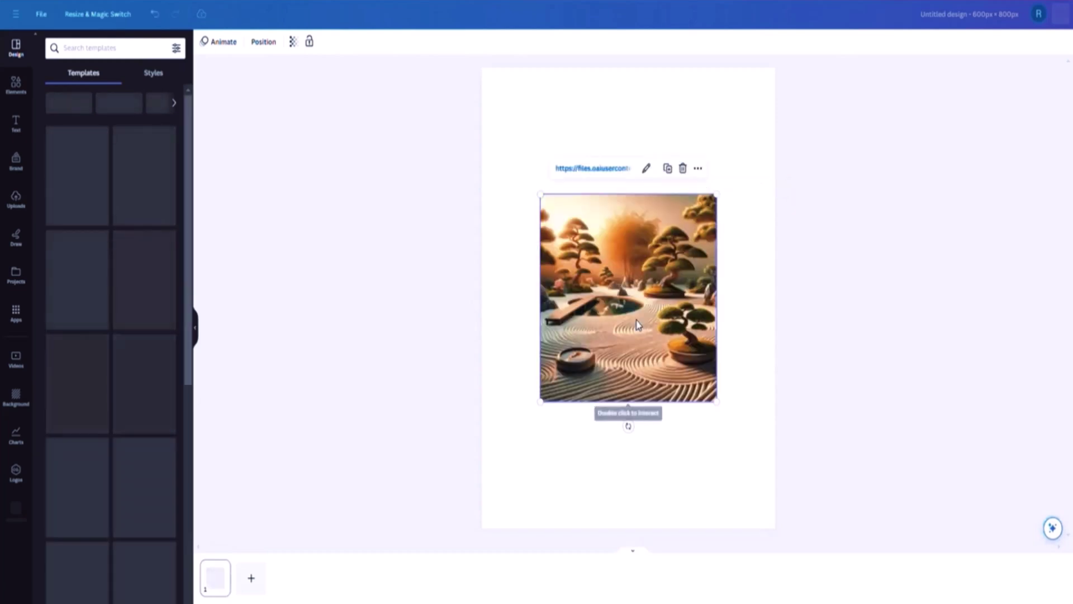
pyautogui.press('Delete')
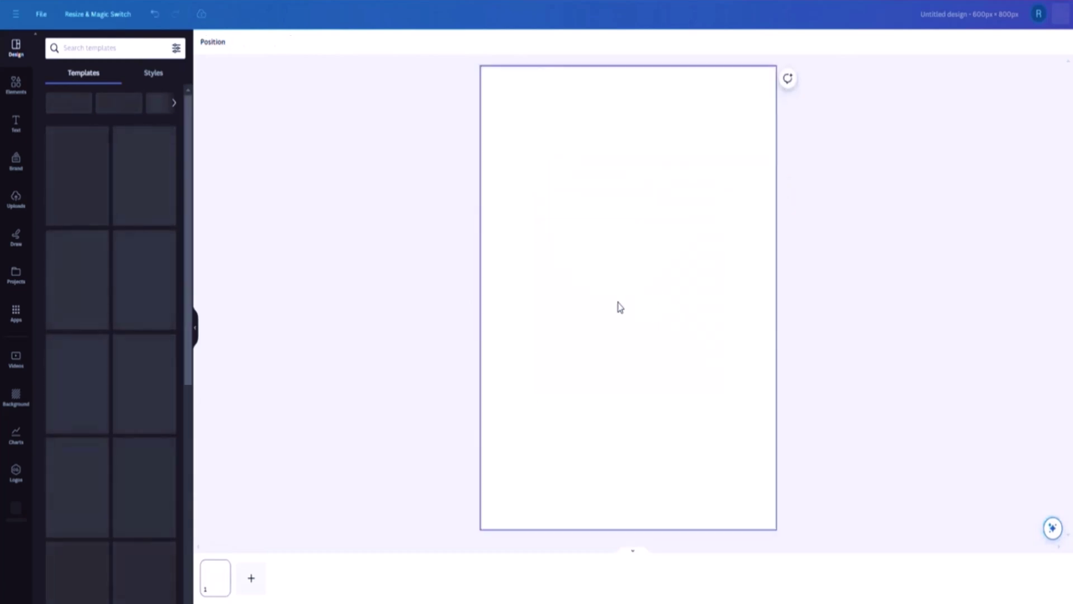
pyautogui.hotkey('ctrl', 'v')
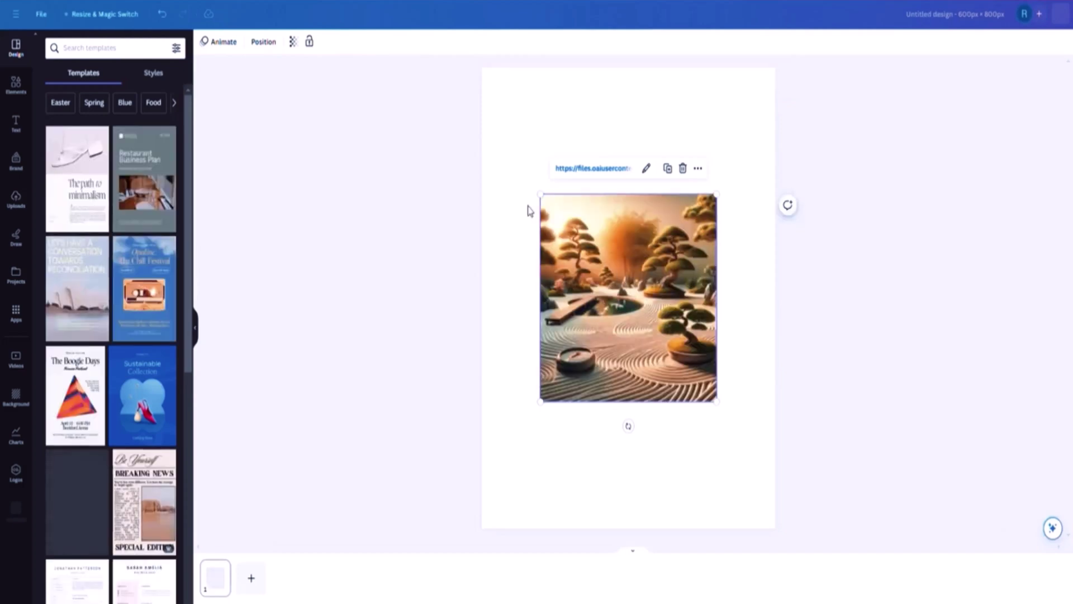
pyautogui.press('Delete')
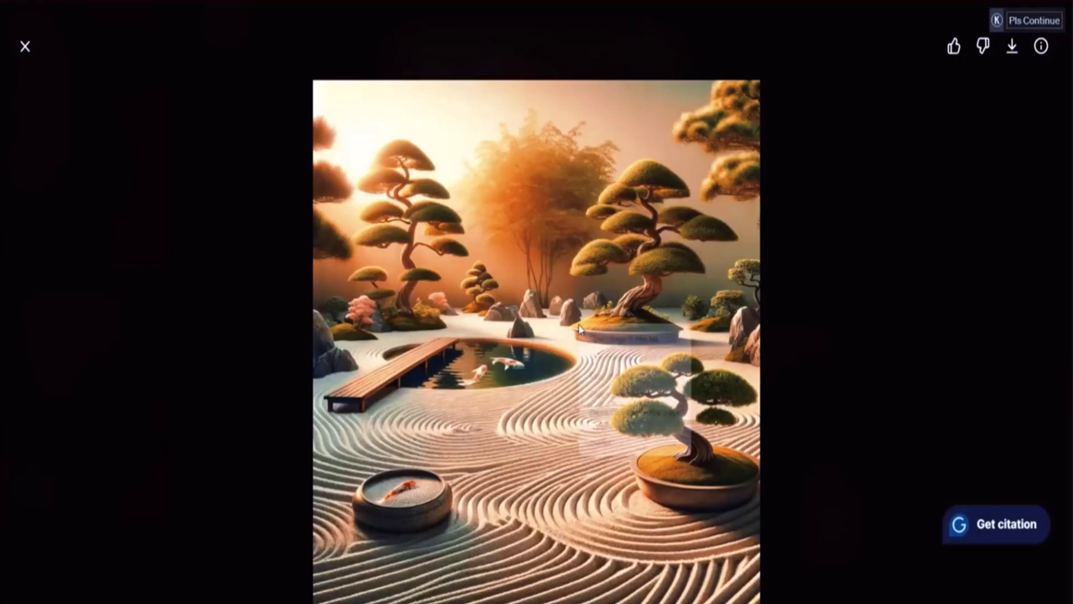
# Step: Copy the enlarged Zen garden image from ChatGPT, paste it into the blank Canva page and set it as the page background
pyautogui.rightClick(580, 329)
pyautogui.click(611, 380)
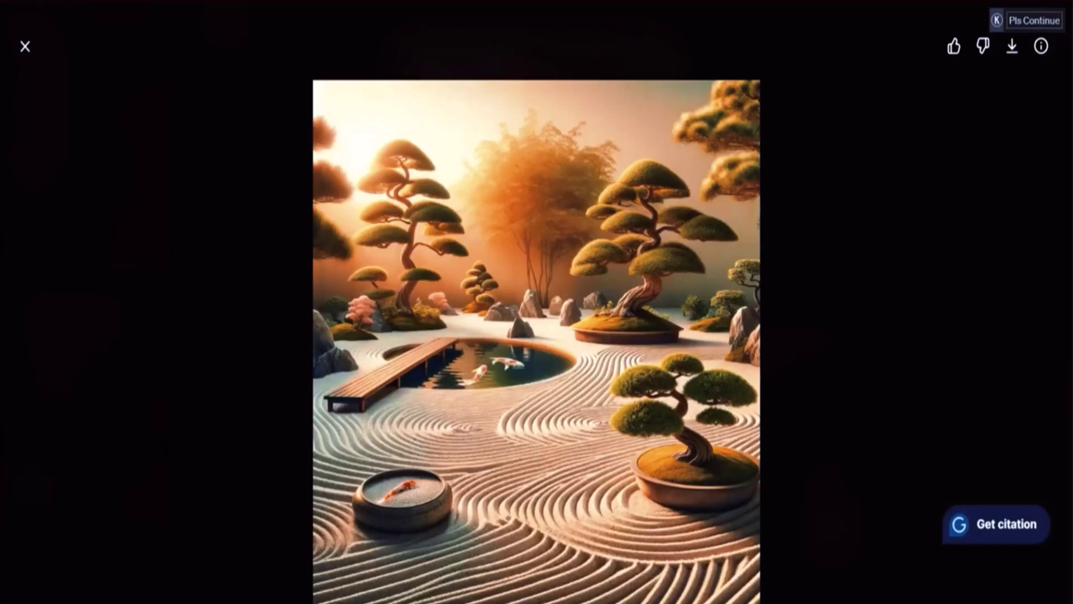
pyautogui.hotkey('alt', 'Tab')
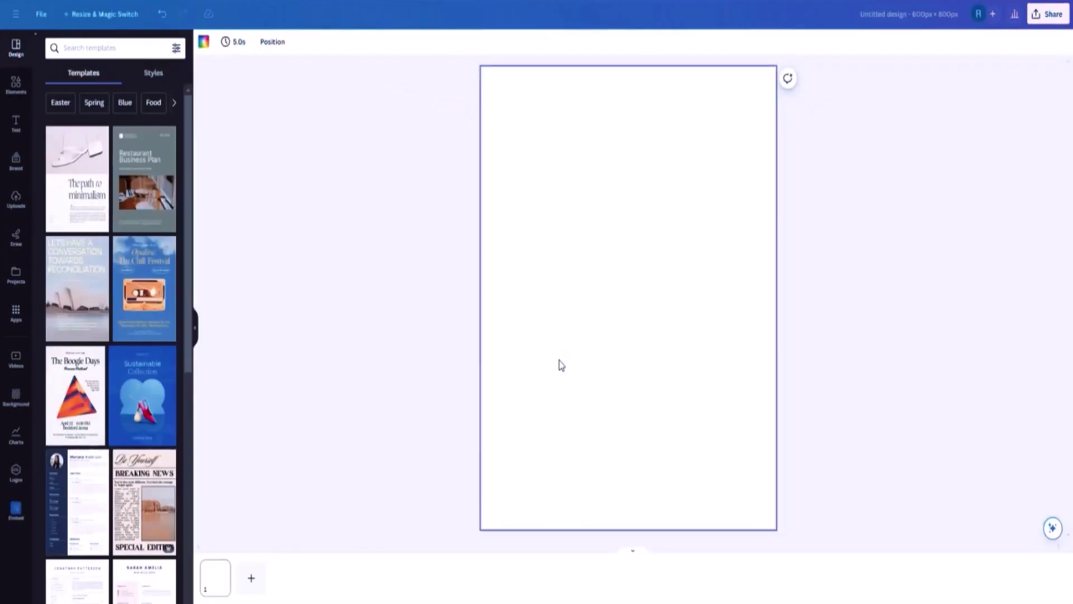
pyautogui.hotkey('ctrl', 'v')
pyautogui.rightClick(637, 326)
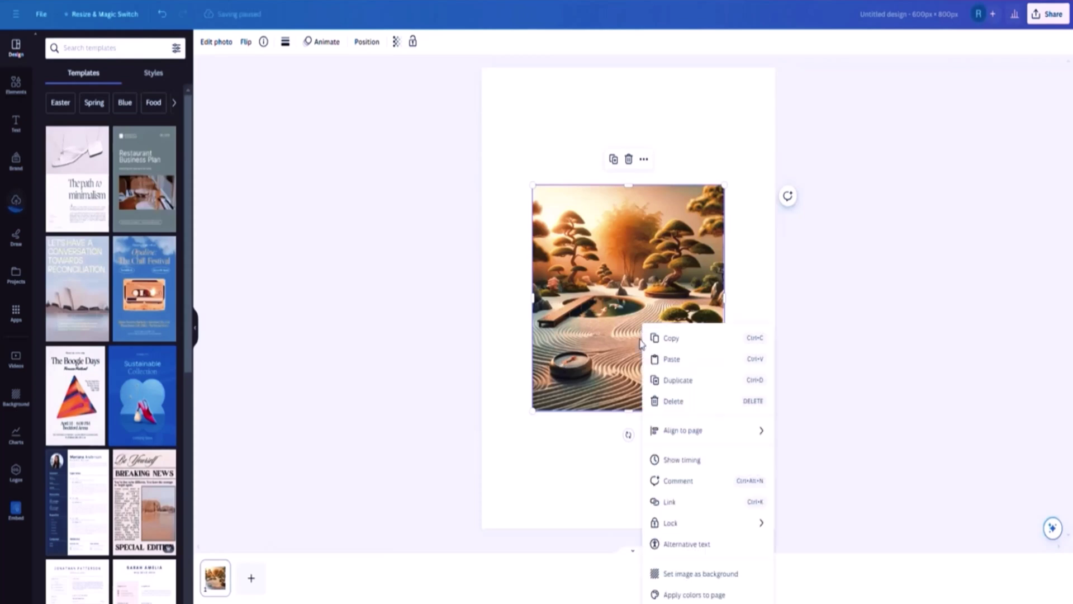
pyautogui.click(689, 573)
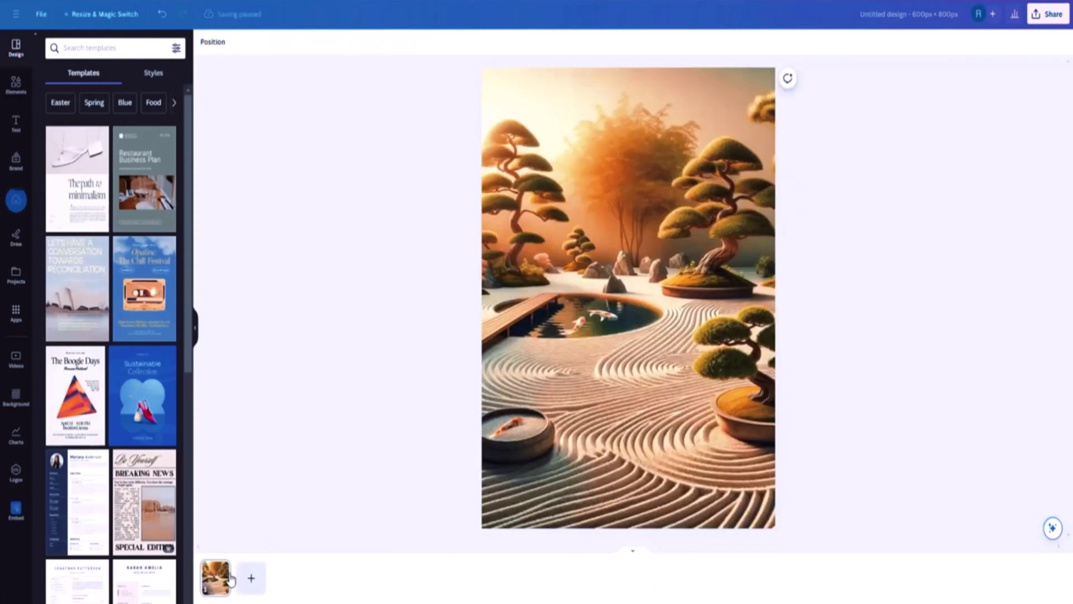
# Step: Add a second page to the Canva design and copy the enlarged ChatGPT Zen garden image with the roof eaves and pond
pyautogui.click(249, 582)
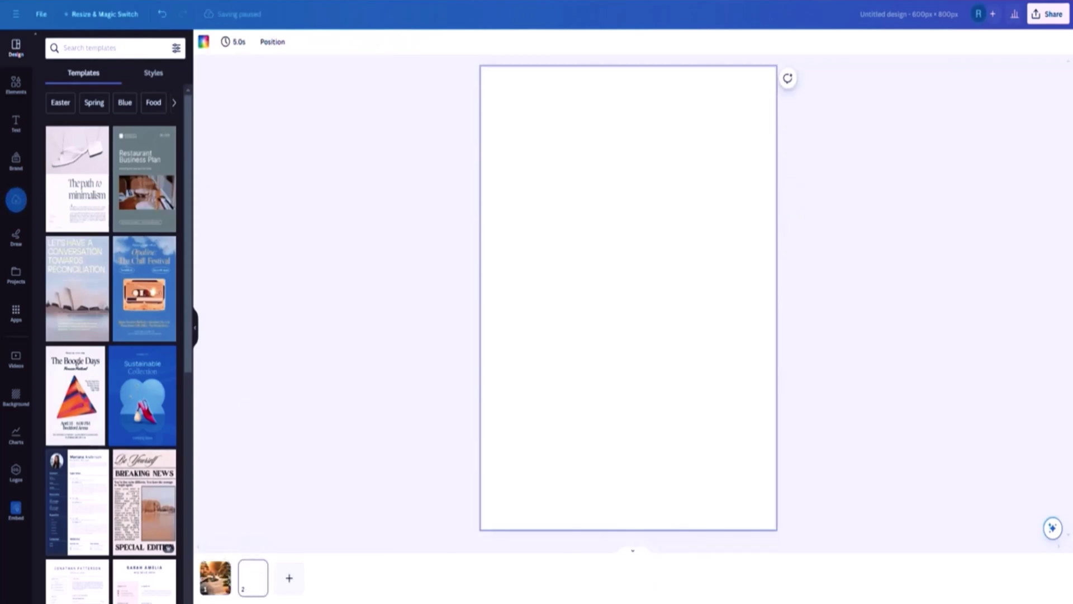
pyautogui.hotkey('alt', 'Tab')
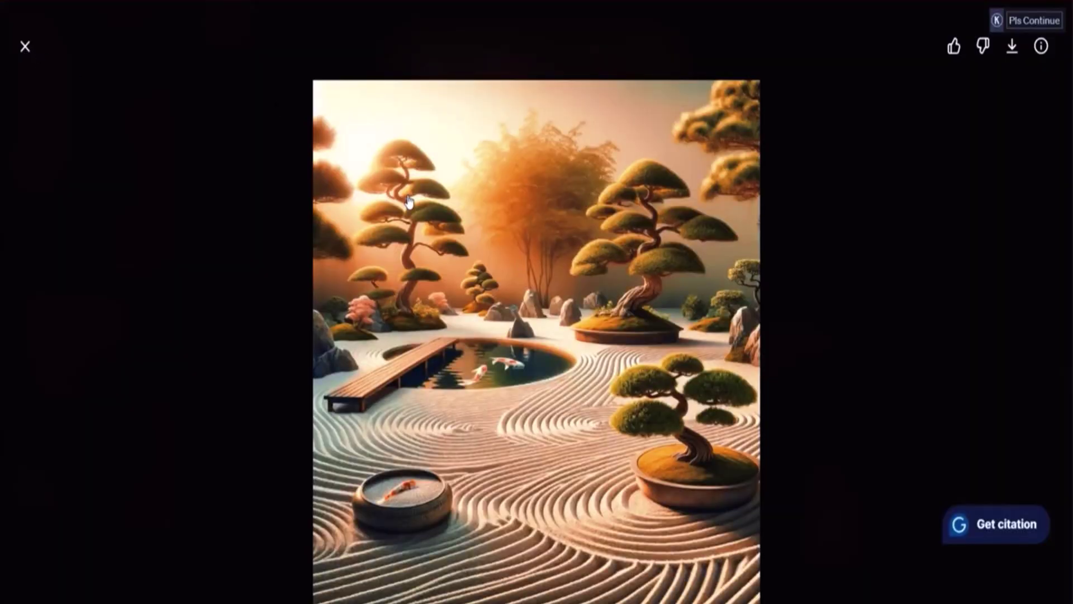
pyautogui.click(786, 375)
pyautogui.scroll(10, 785, 375)
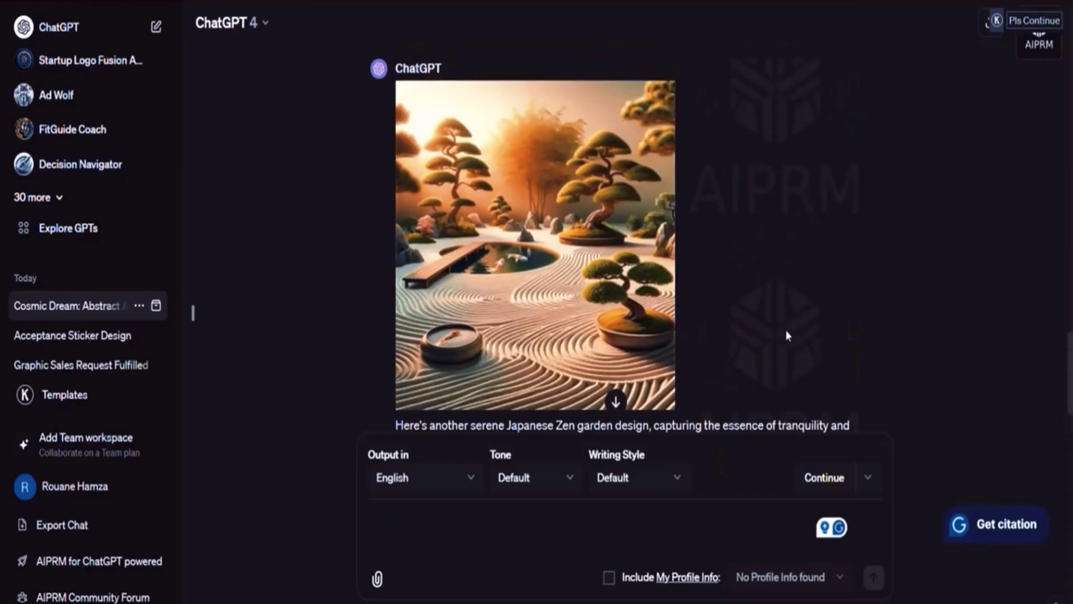
pyautogui.click(593, 268)
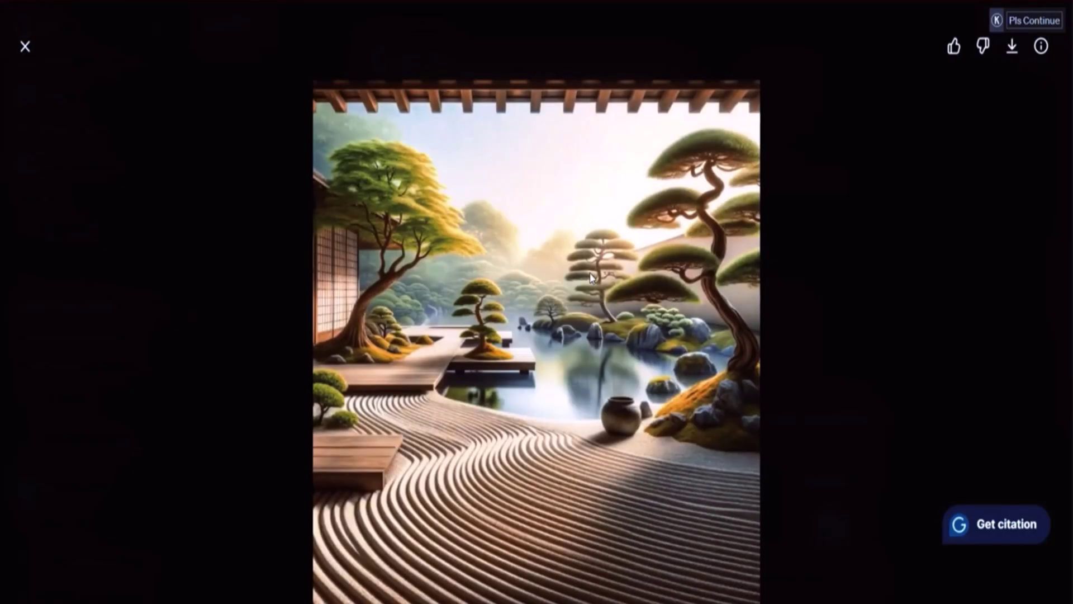
pyautogui.rightClick(594, 270)
pyautogui.click(626, 325)
# Step: Switch back to Canva, paste the copied garden image onto blank page 2 and set it as the page background
pyautogui.hotkey('alt', 'Tab')
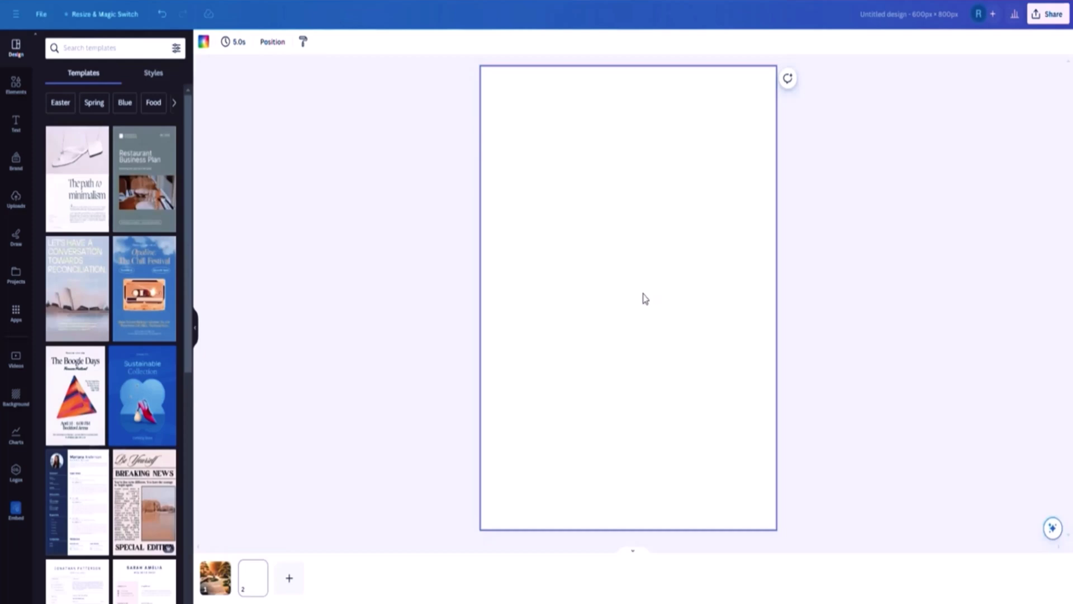
pyautogui.hotkey('ctrl', 'v')
pyautogui.rightClick(627, 391)
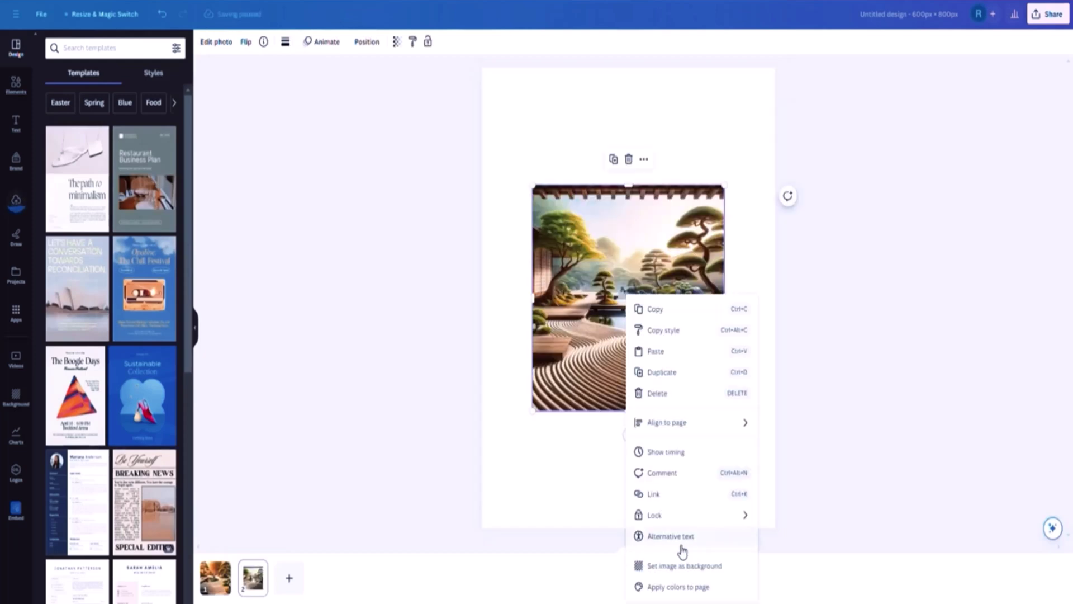
pyautogui.click(262, 585)
# Step: Add a third Canva page and copy the enlarged Zen garden image with the round blue pond from ChatGPT
pyautogui.click(289, 578)
pyautogui.hotkey('alt', 'Tab')
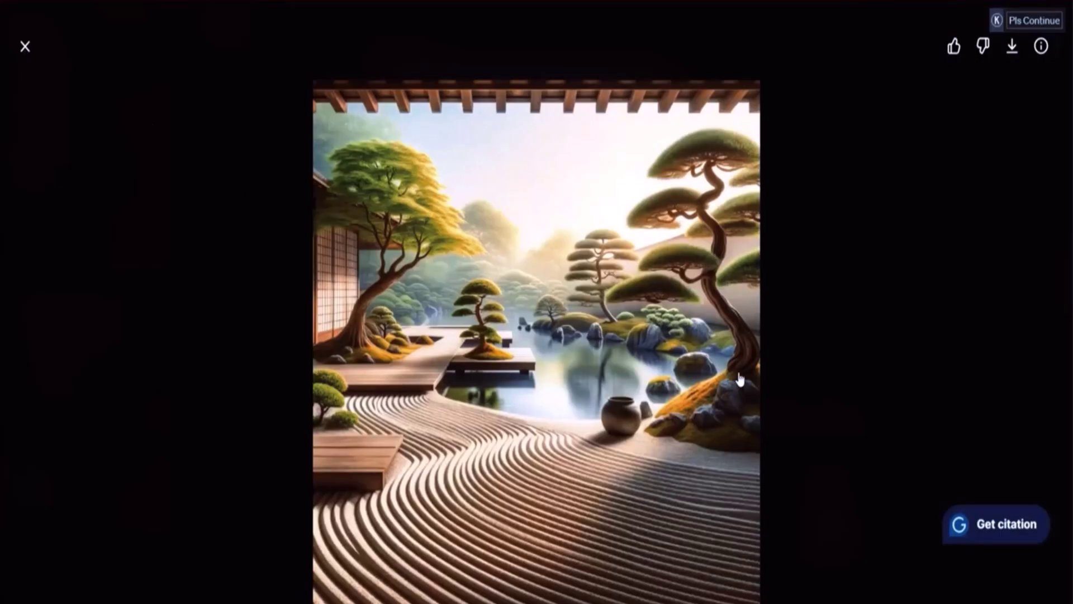
pyautogui.click(788, 341)
pyautogui.scroll(10, 790, 335)
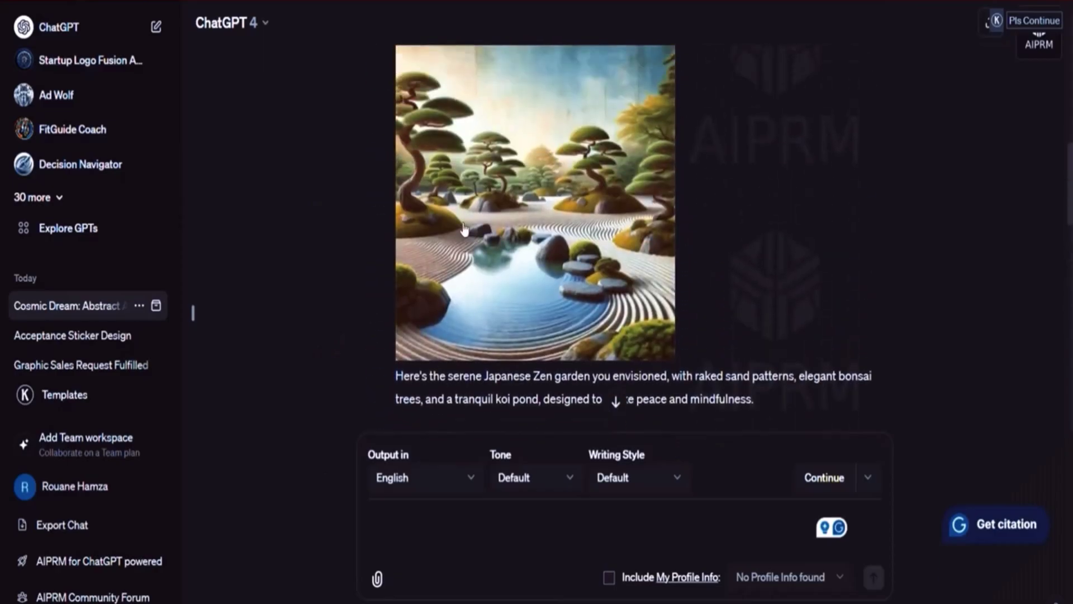
pyautogui.click(566, 200)
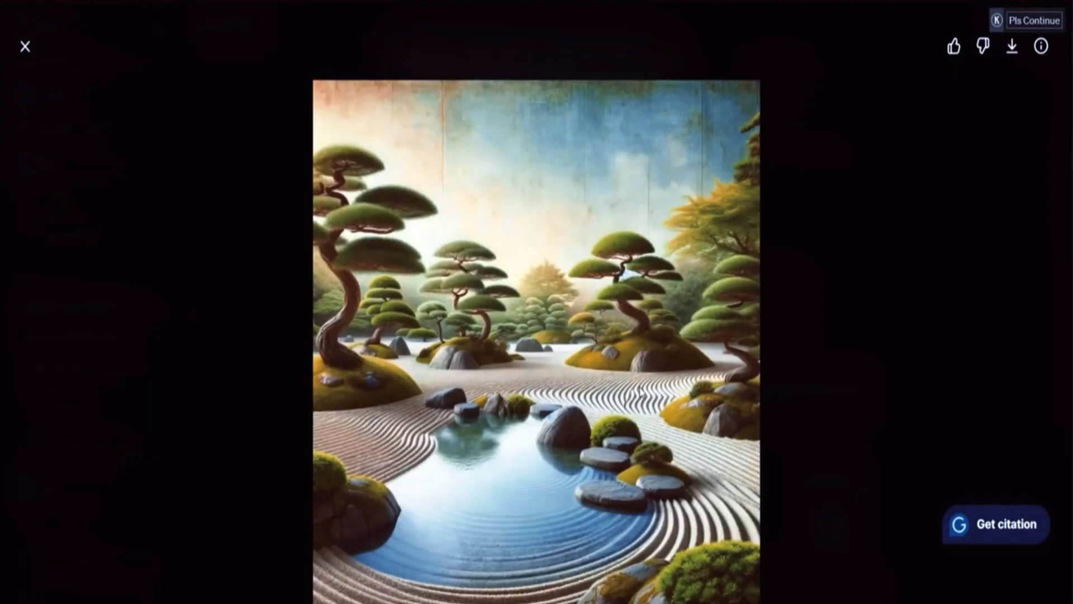
pyautogui.rightClick(590, 253)
pyautogui.click(630, 305)
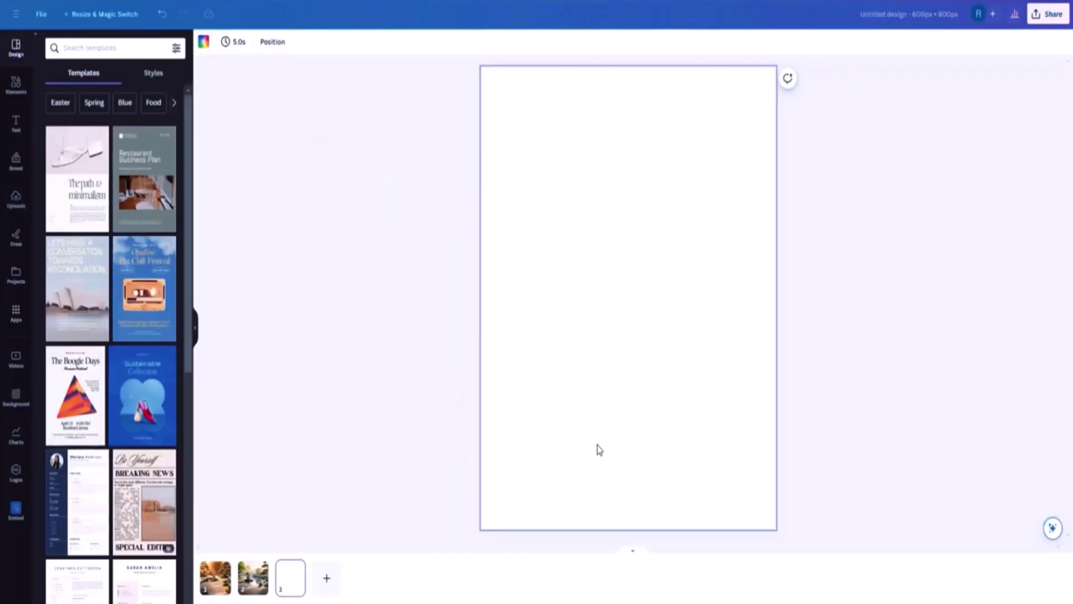
# Step: Paste the copied blue-pond image onto blank page 3 in Canva and set it as the page background
pyautogui.hotkey('ctrl', 'v')
pyautogui.rightClick(612, 295)
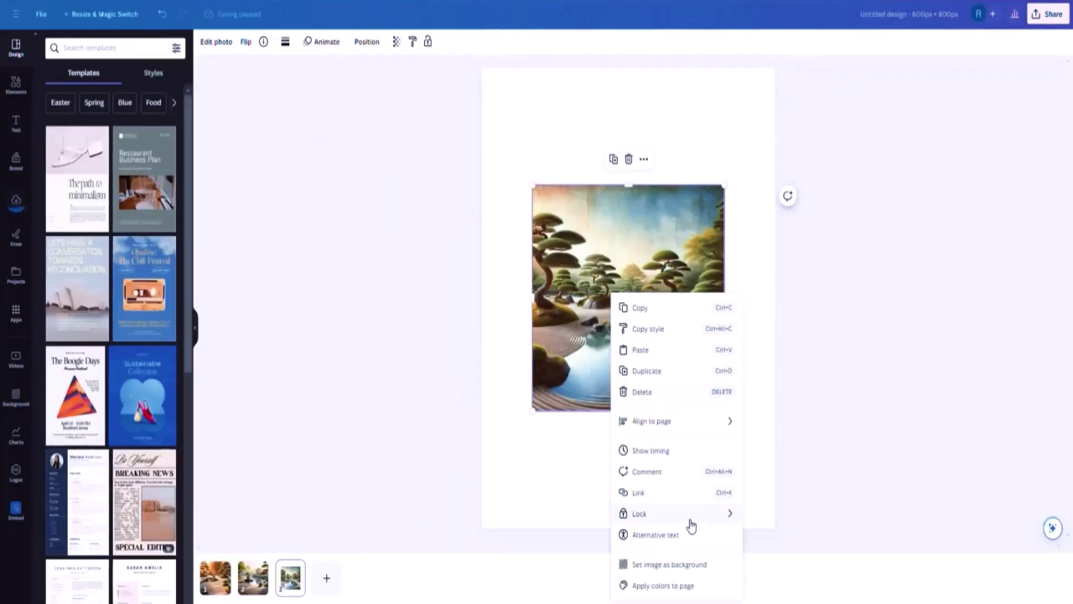
pyautogui.click(670, 565)
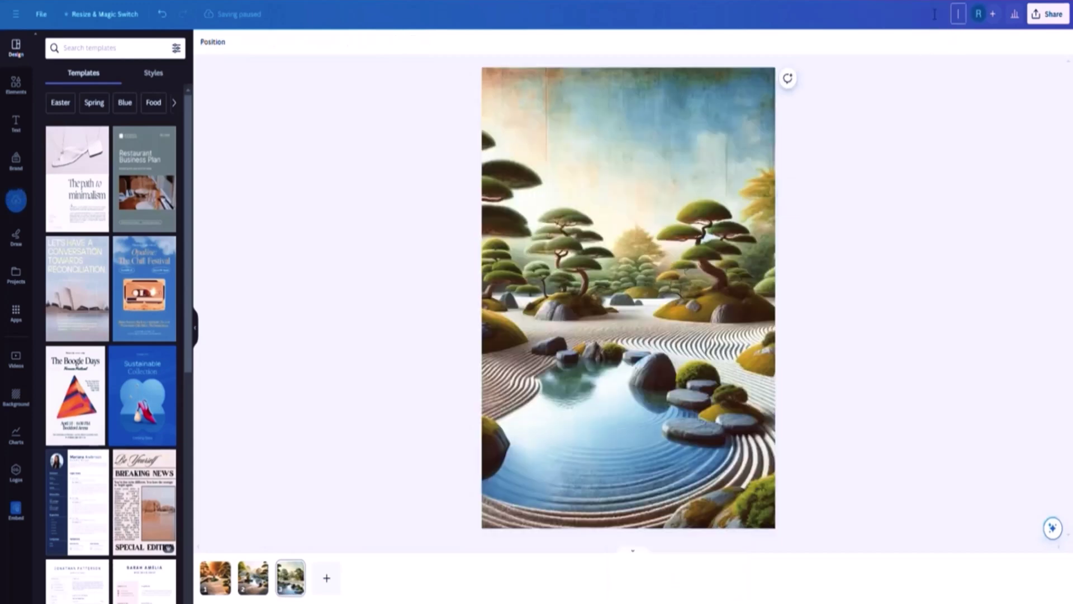
# Step: Title the design "Zen Images" and download all three pages as PNG files
pyautogui.write('Zen')
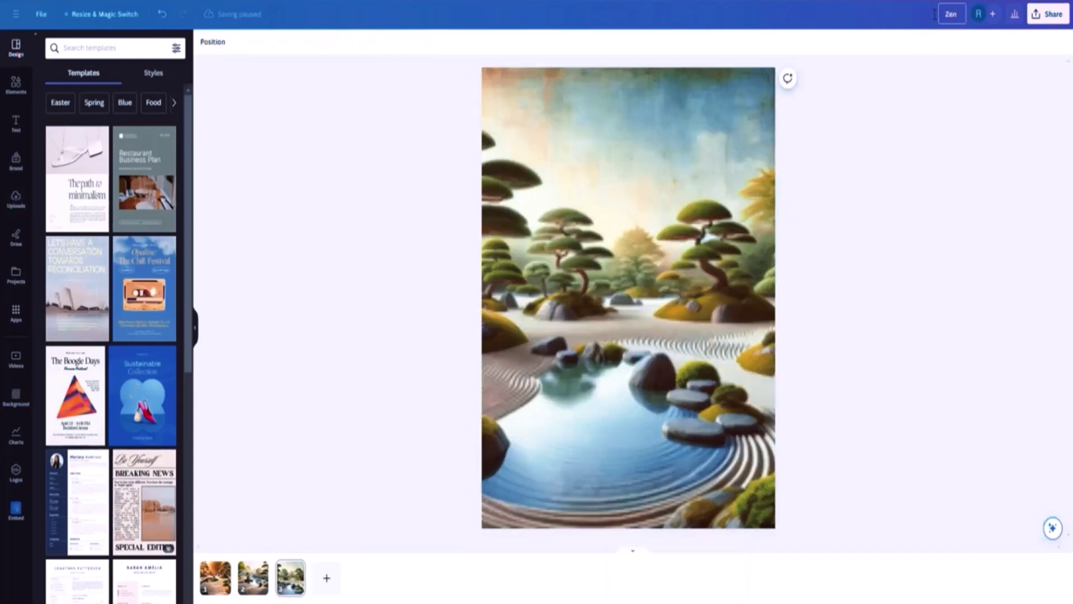
pyautogui.write(' Images')
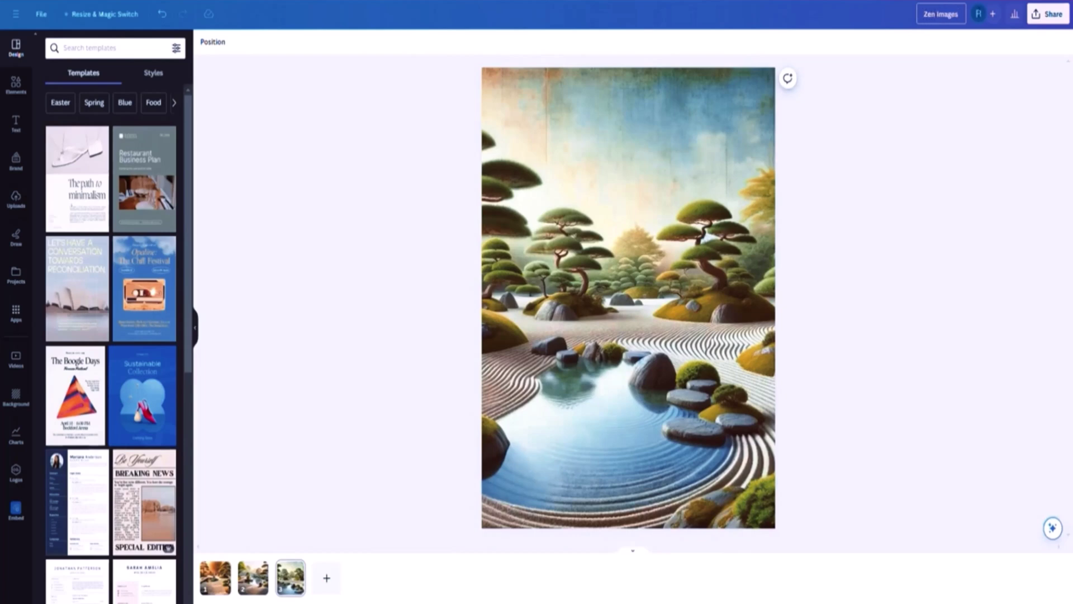
pyautogui.click(1048, 14)
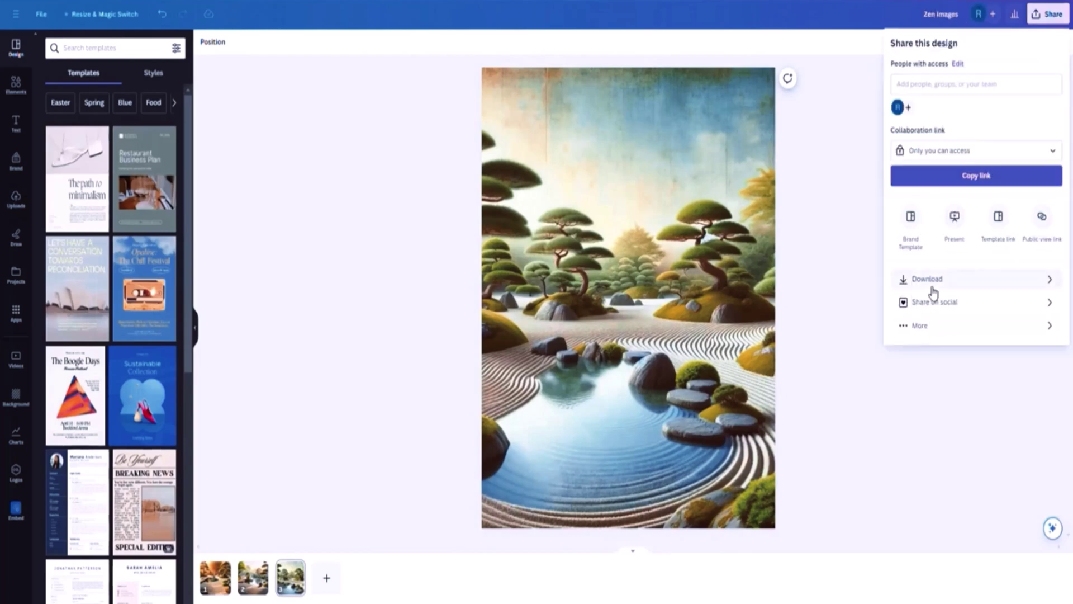
pyautogui.click(933, 291)
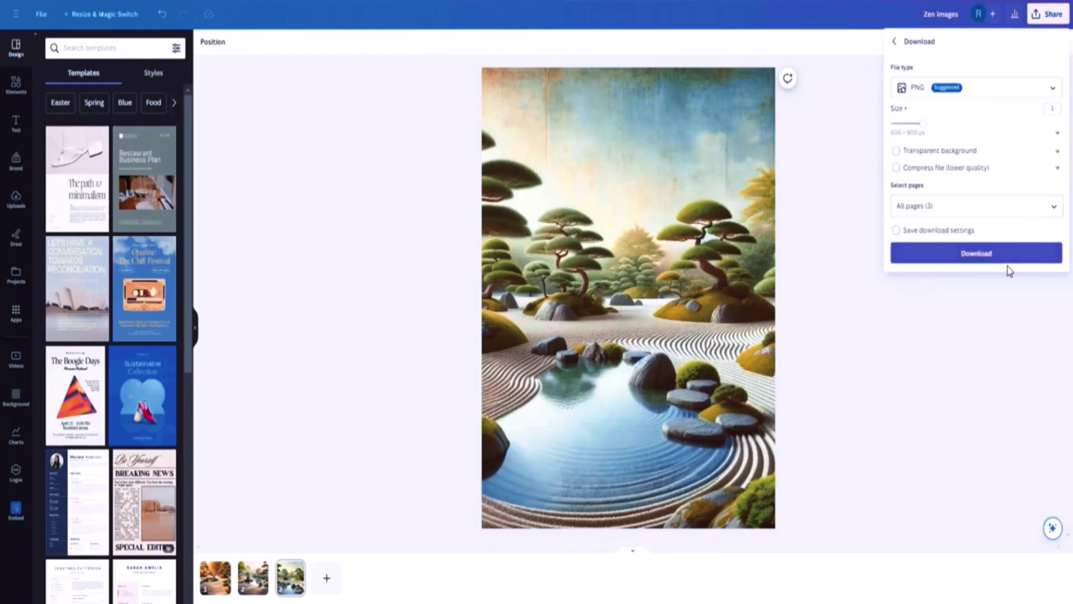
pyautogui.click(996, 263)
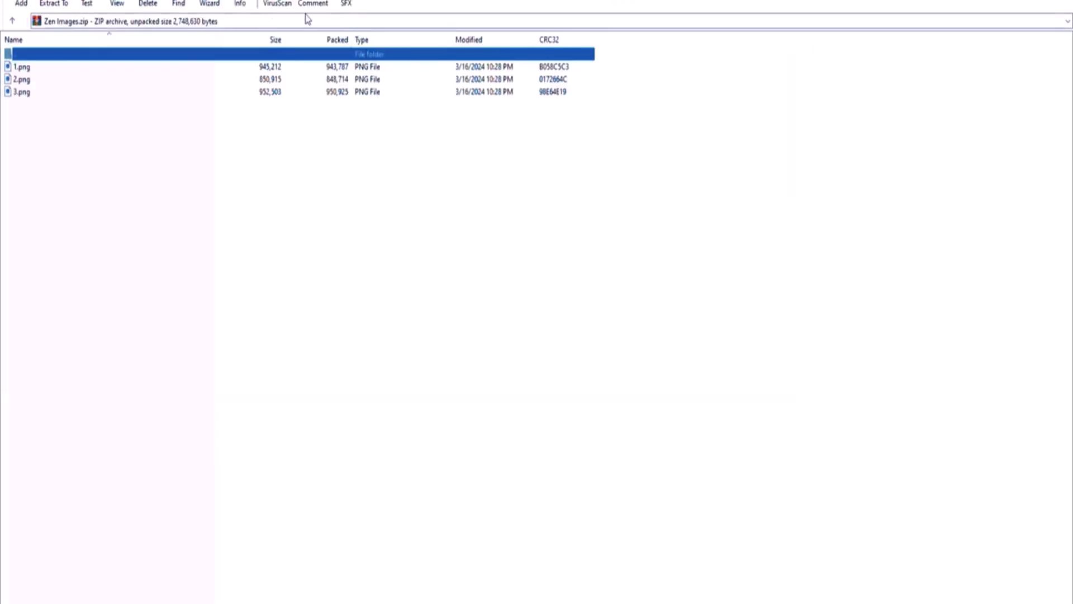
# Step: Unpack the Zen Images.zip archive into the Zen Images folder on the desktop
pyautogui.click(210, 4)
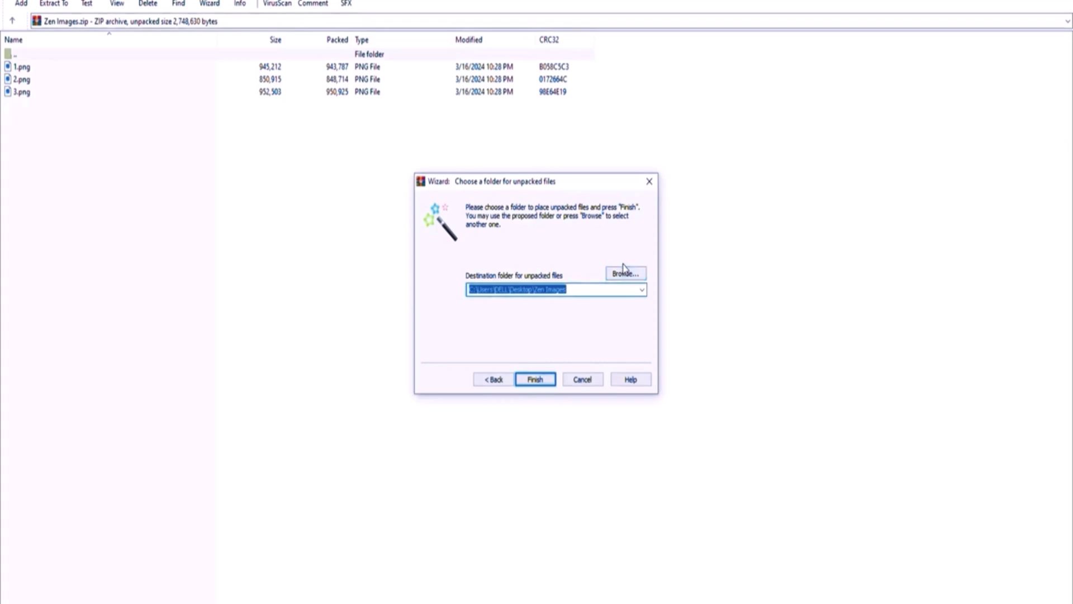
pyautogui.click(549, 383)
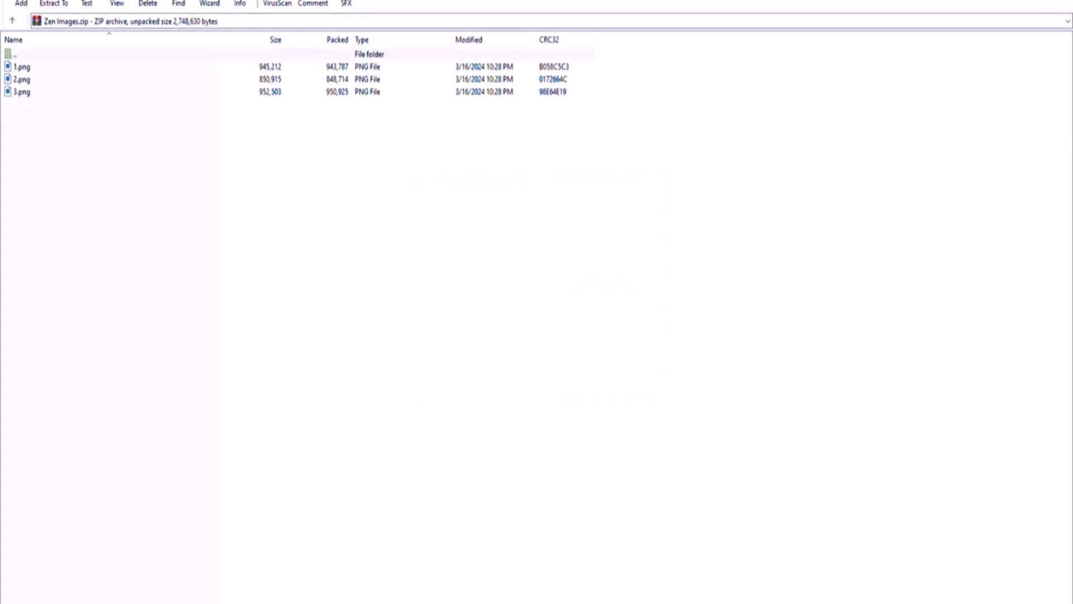
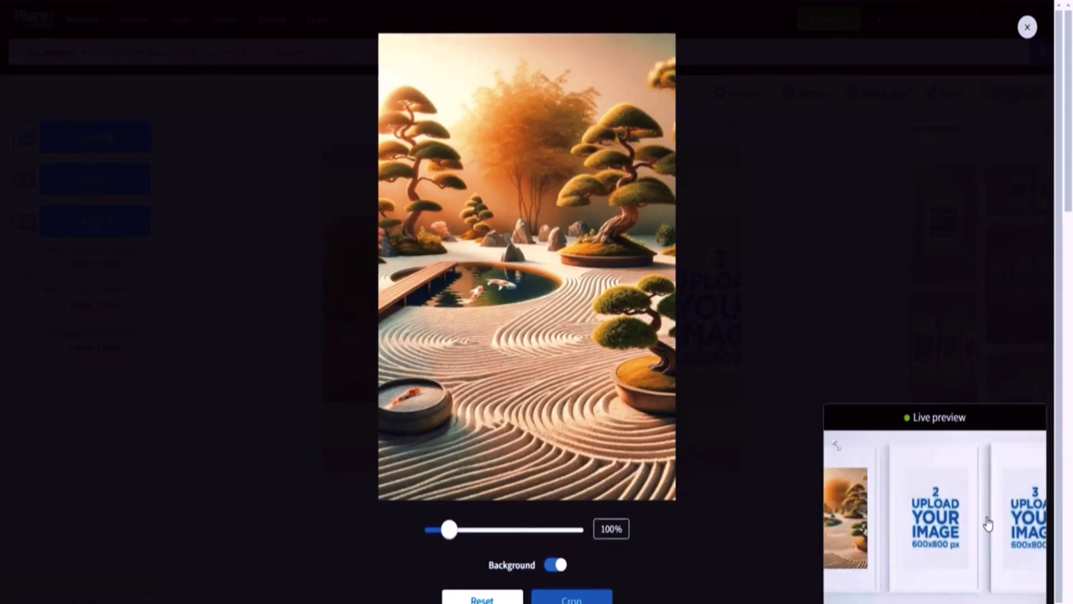
# Step: In the Placeit frame mockup, accept the crop of the first image and upload the second Zen image from the device as Design 2
pyautogui.click(730, 587)
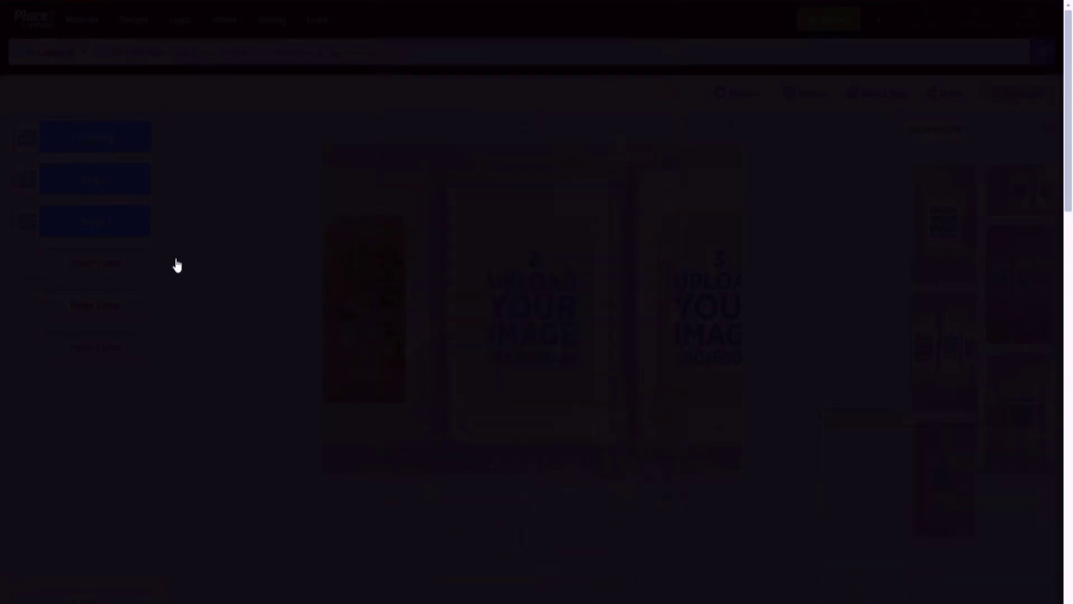
pyautogui.click(71, 189)
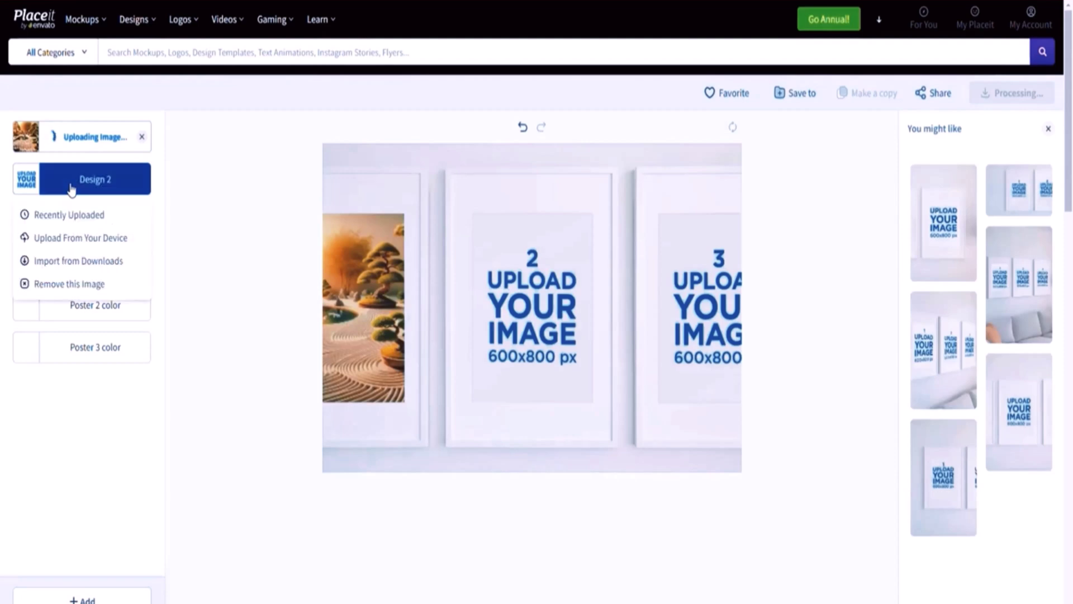
pyautogui.click(91, 242)
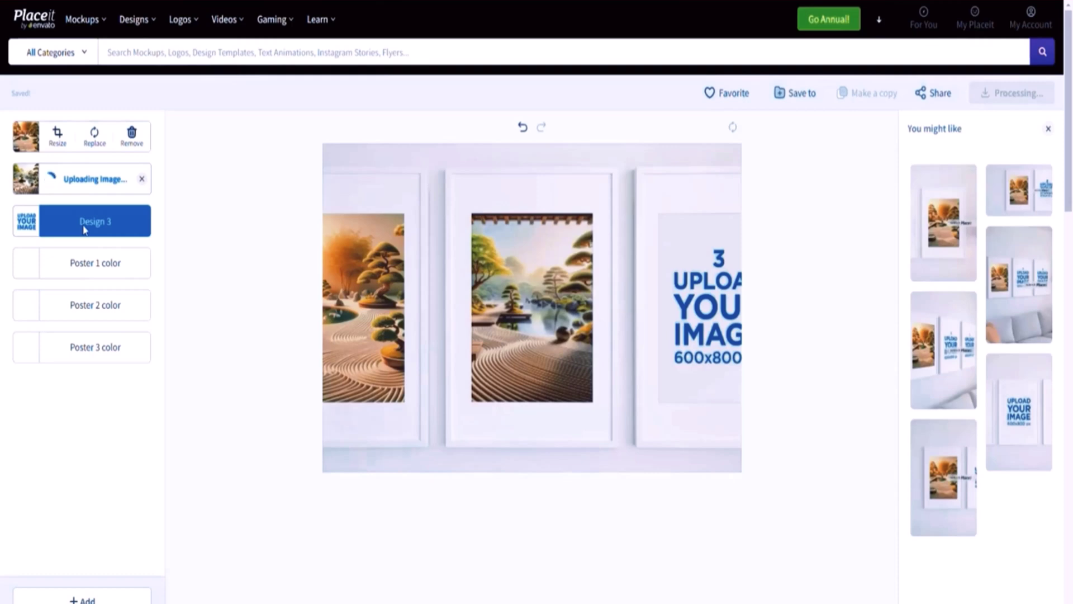
# Step: Upload image 3 from the device as Design 3, accept its crop, and download the completed three-frame mockup
pyautogui.click(84, 230)
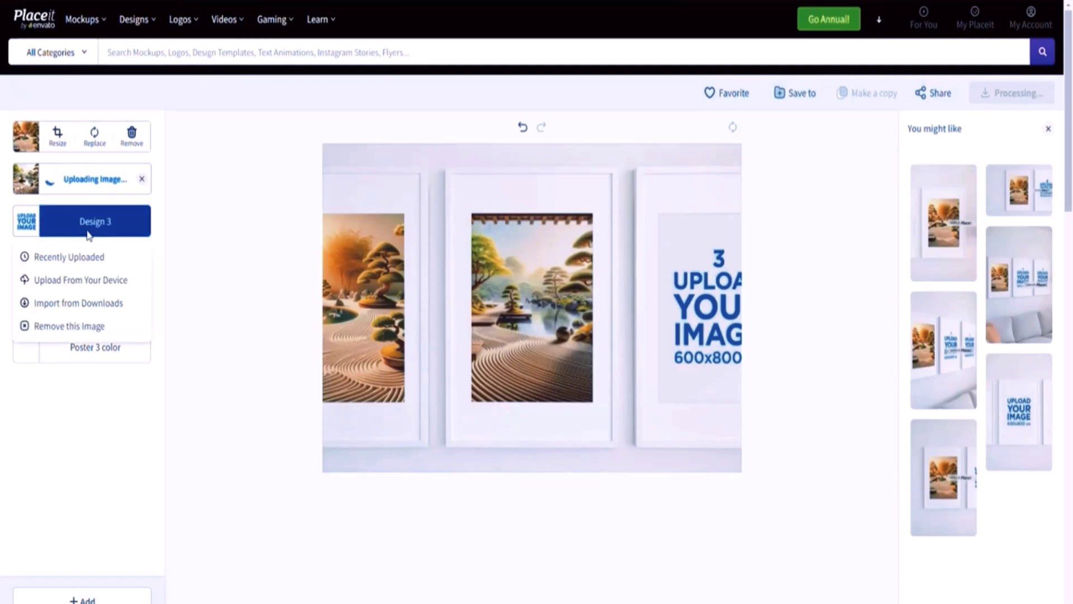
pyautogui.click(48, 281)
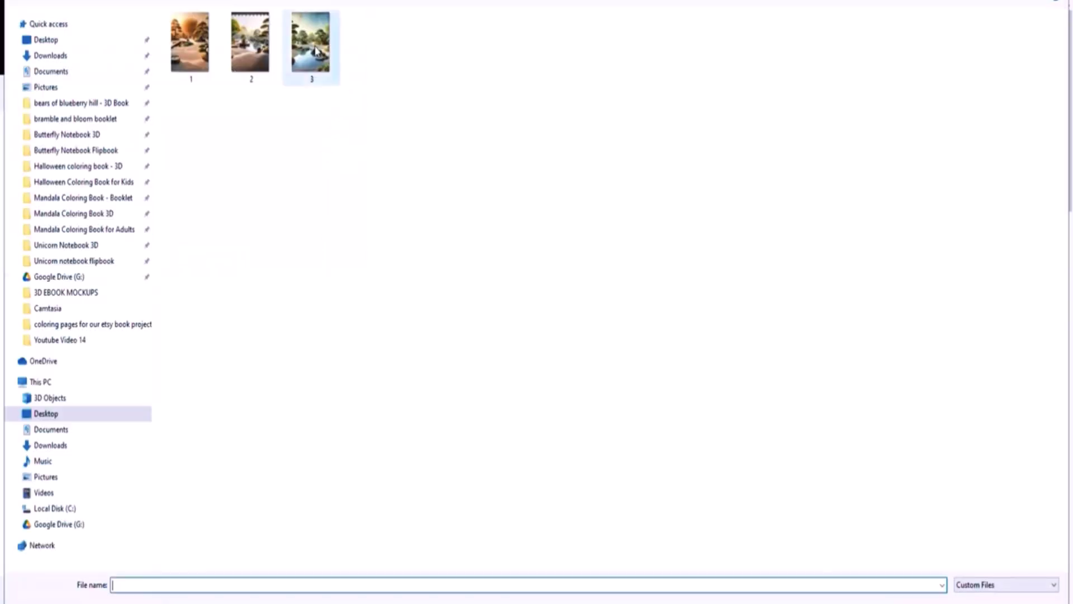
pyautogui.doubleClick(311, 44)
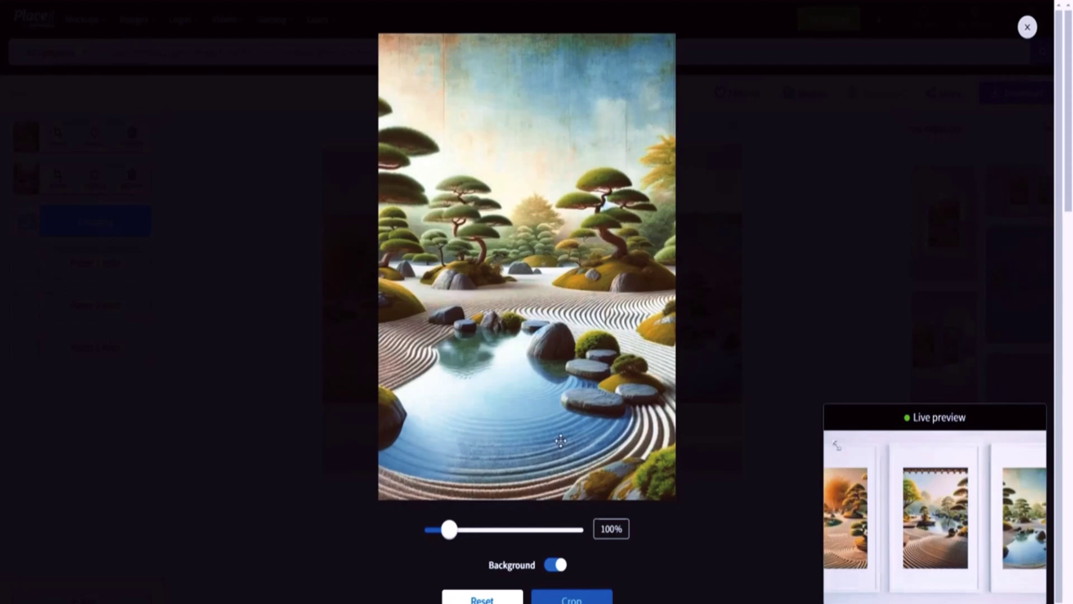
pyautogui.click(588, 597)
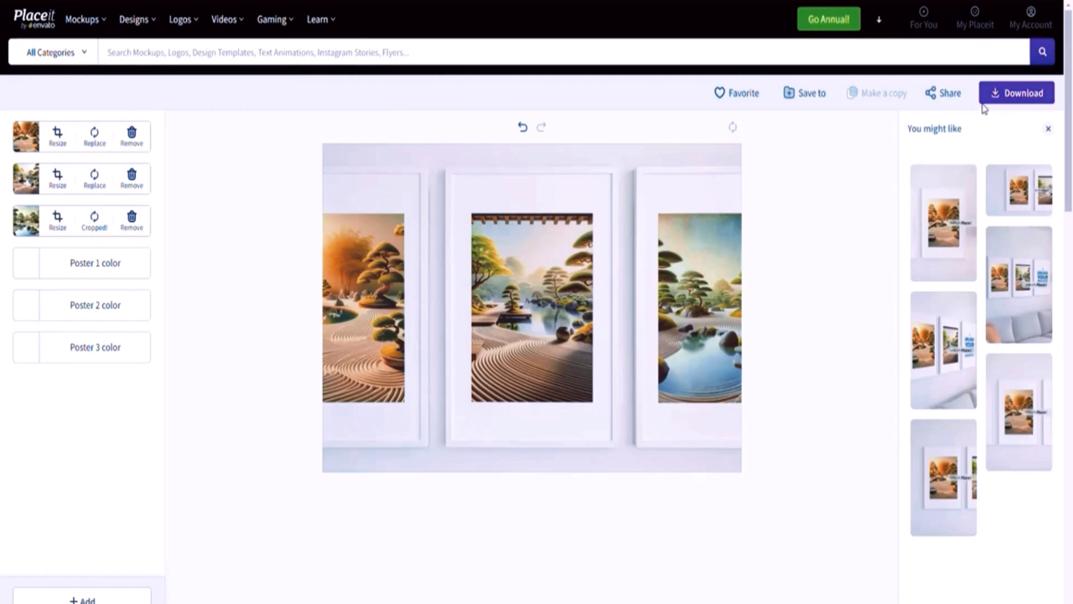
pyautogui.click(998, 99)
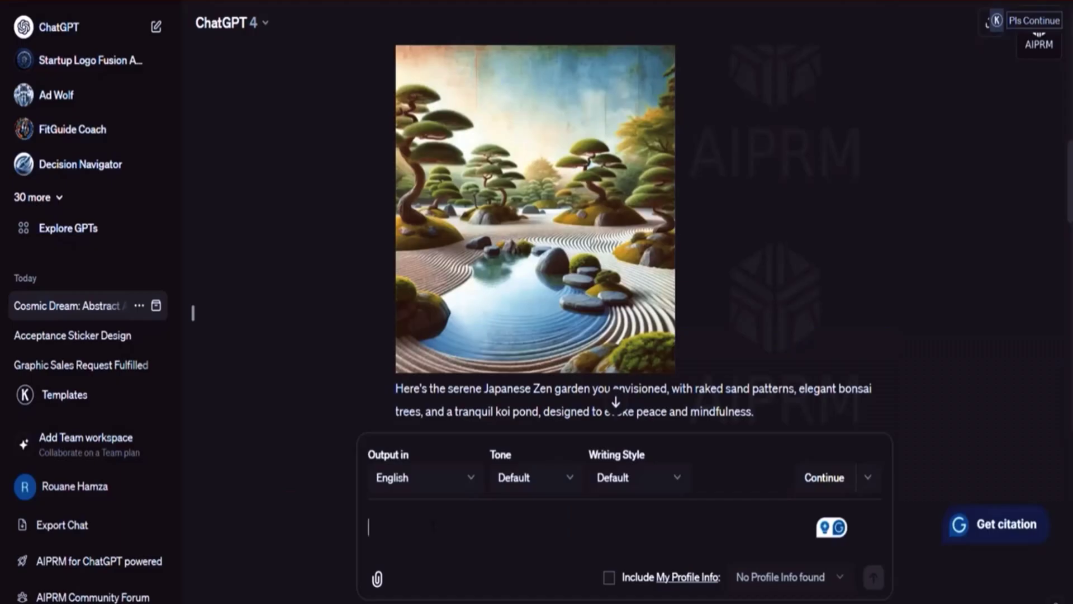
# Step: Switch to ChatGPT and submit the prompt "generate a design showing a cartoon alive tree baby and on top of it write the quote "Be Strong""
pyautogui.write('generate a design ')
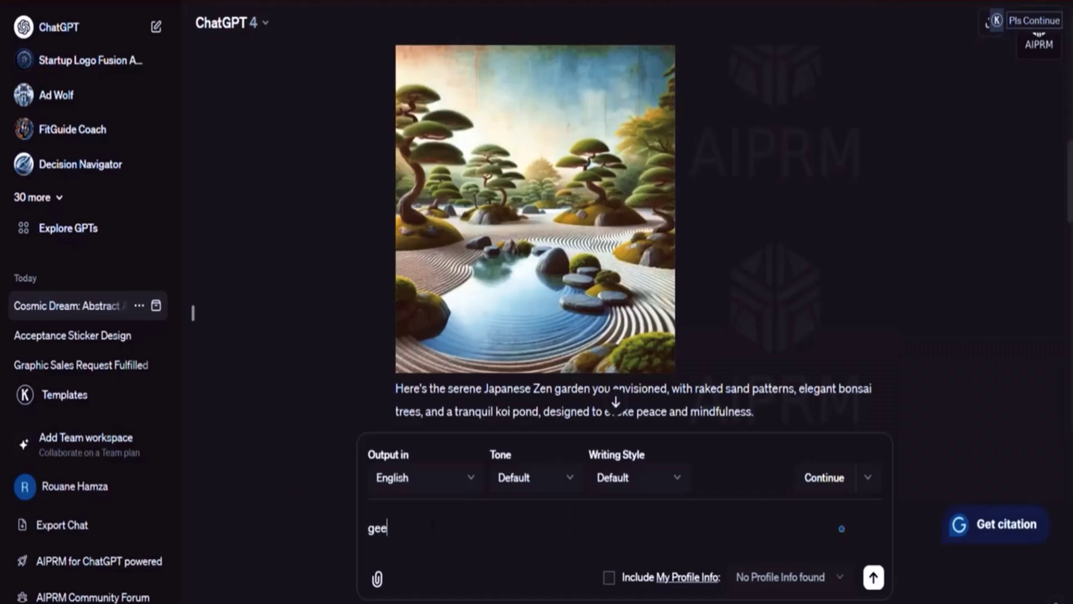
pyautogui.write('showi')
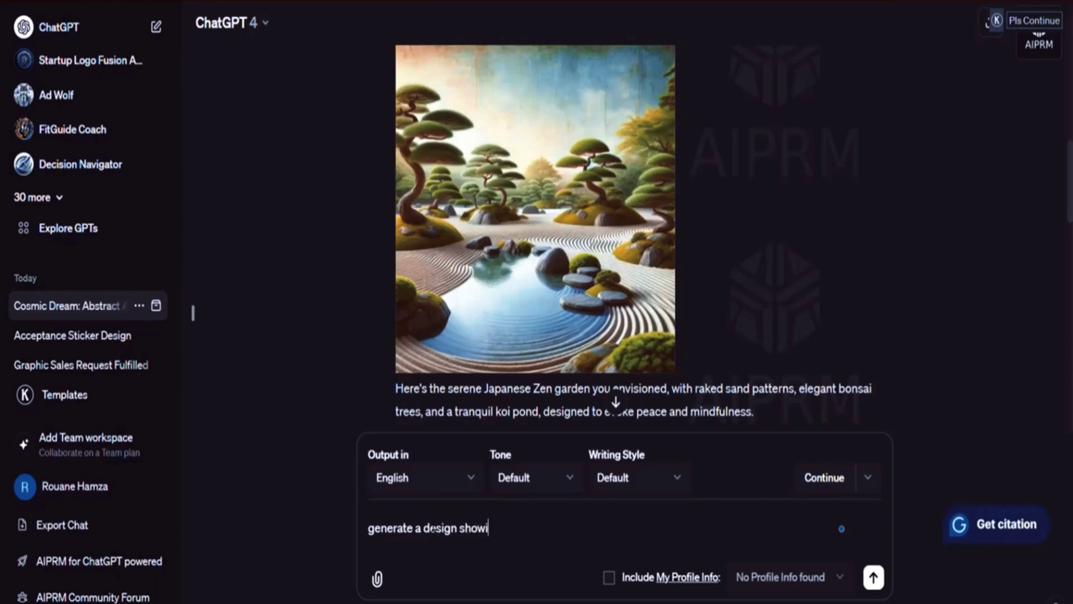
pyautogui.write('ng a cartoon aliv')
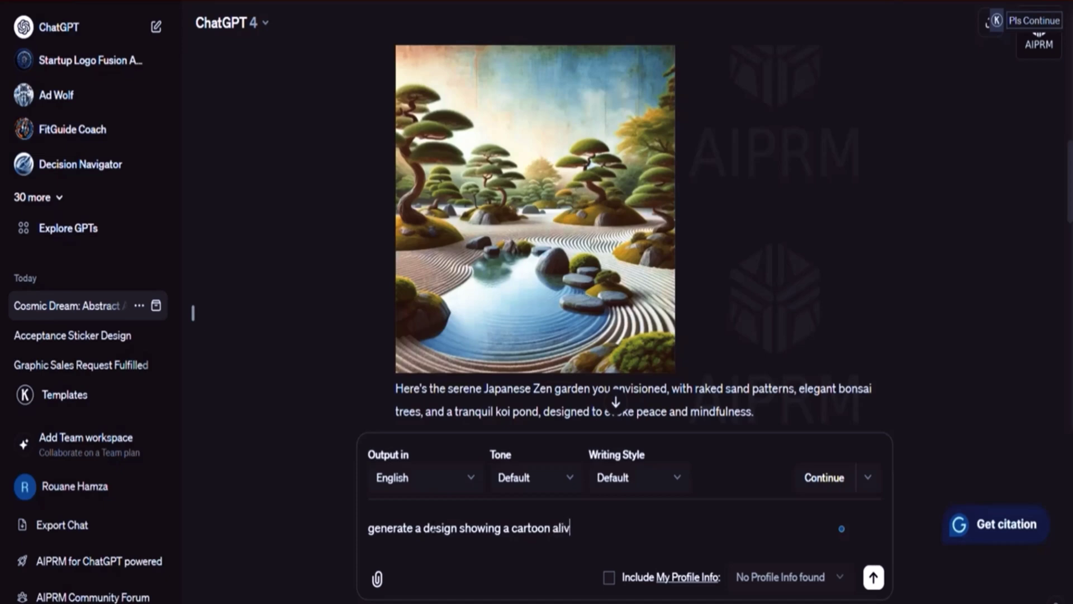
pyautogui.write('e tree babdy')
pyautogui.write(' w')
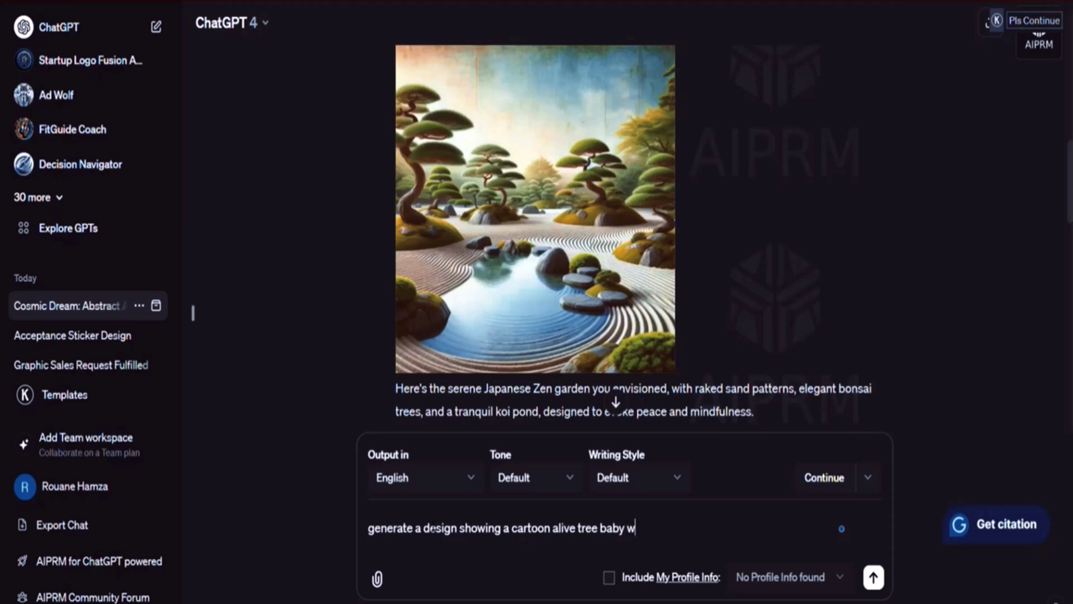
pyautogui.press('BackSpace')
pyautogui.write('and on top of it write the qu')
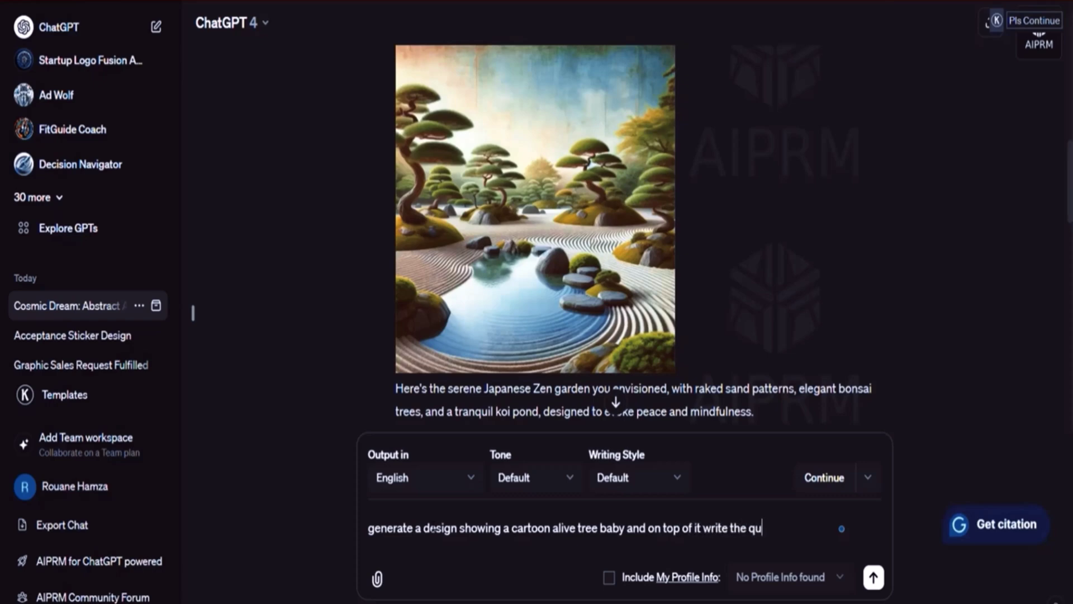
pyautogui.write('ote "Be Strong')
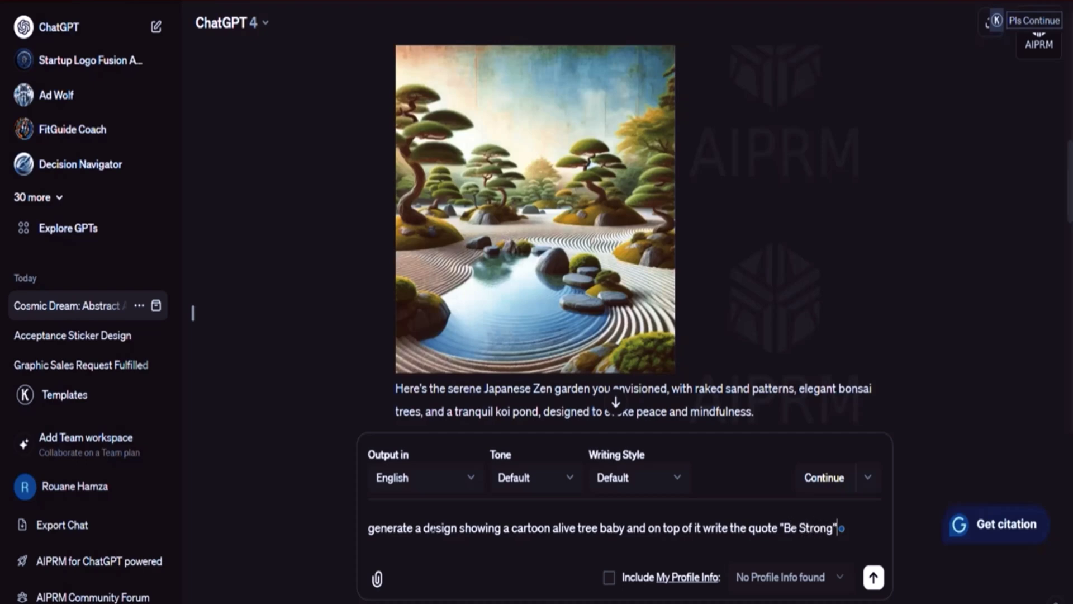
pyautogui.press('Return')
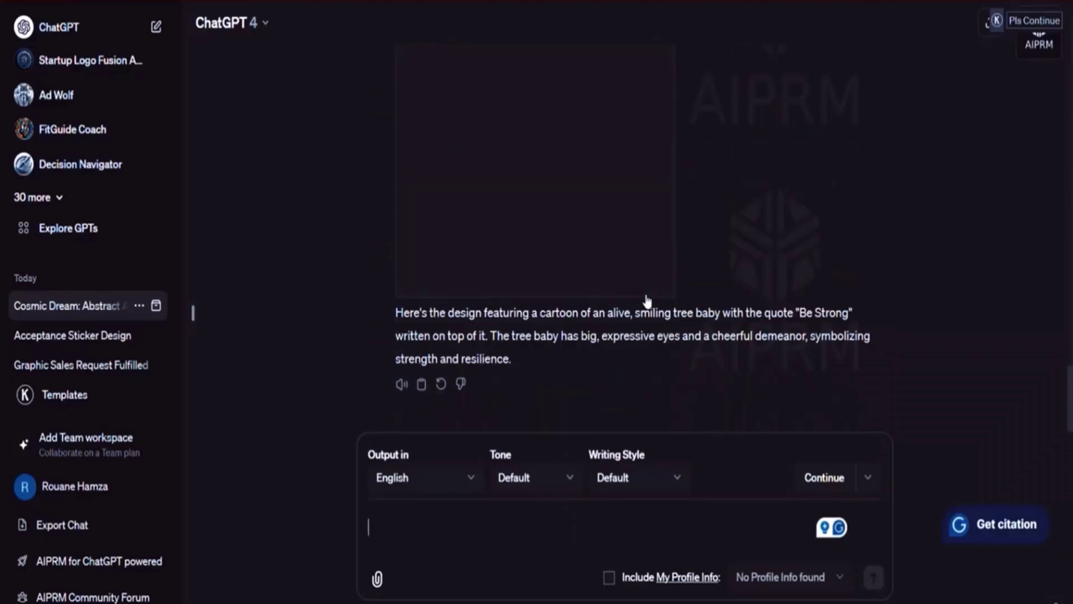
# Step: Submit the follow-up prompt "make the background yellow, and the quote should be on top of the tree's head, and do not make mistakes."
pyautogui.scroll(1, 645, 294)
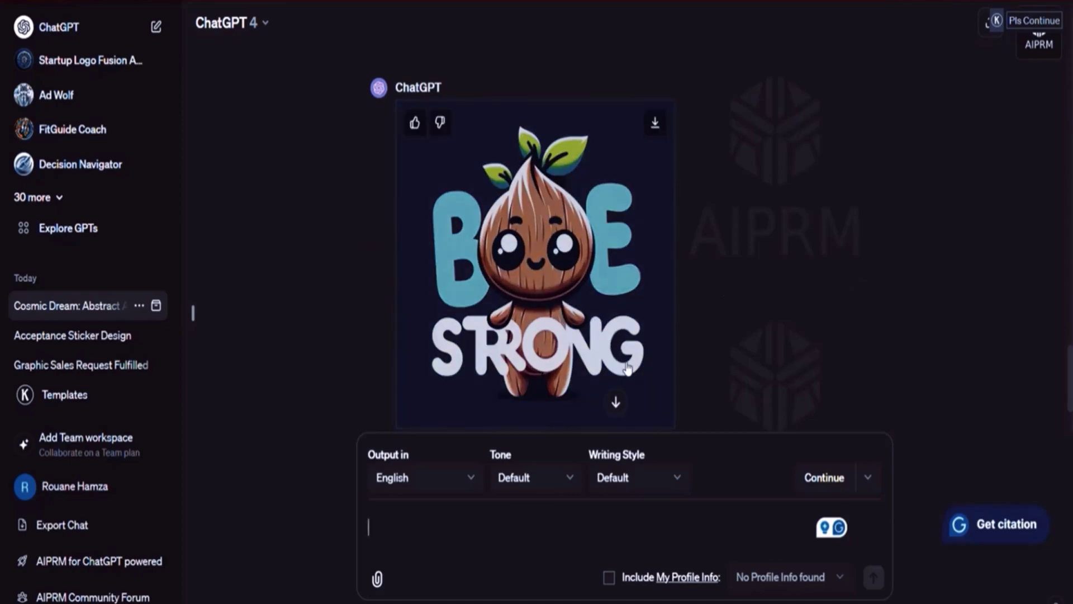
pyautogui.scroll(-2, 627, 369)
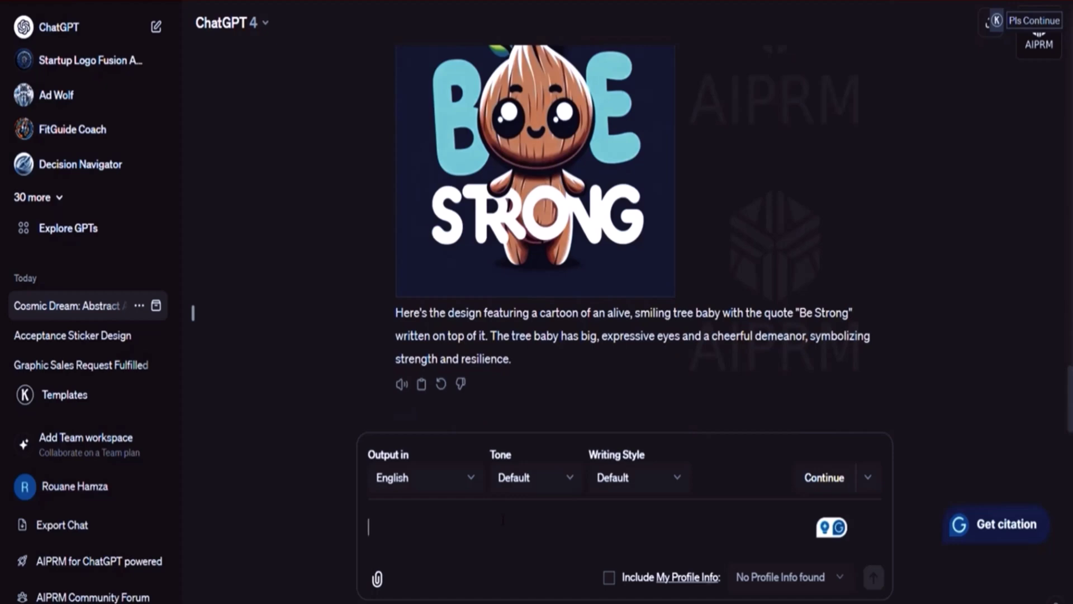
pyautogui.write('make the bak')
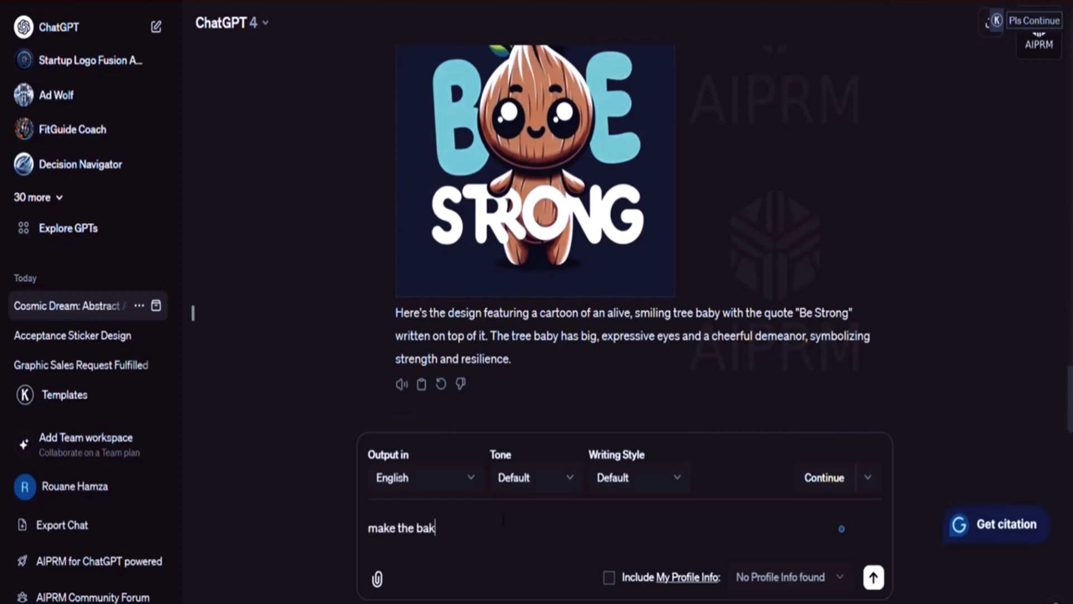
pyautogui.press('BackSpace')
pyautogui.write('ckground yellow, and the qu')
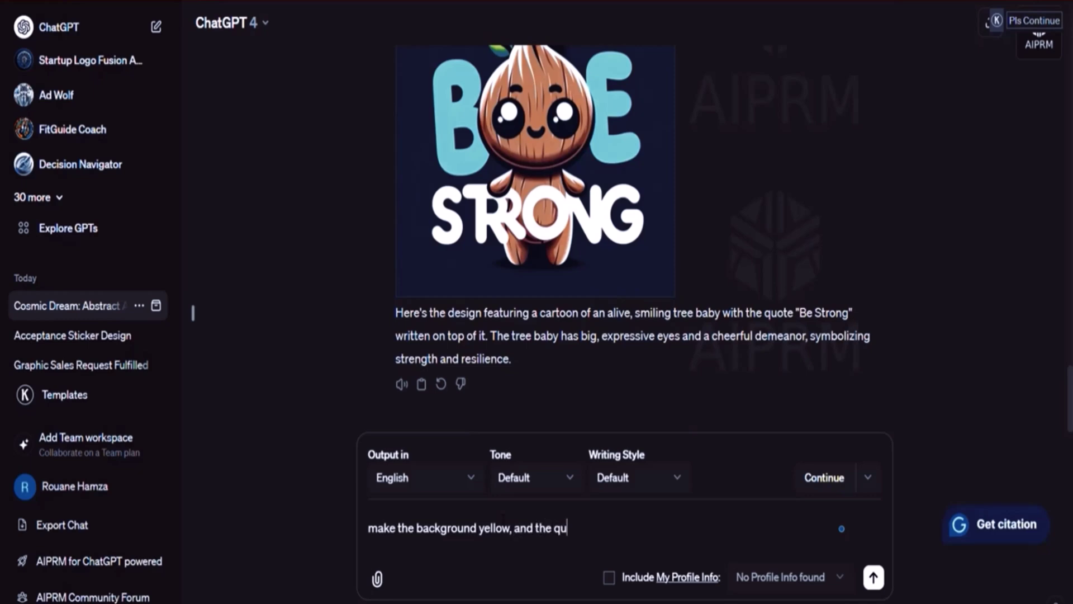
pyautogui.write('ote should be o')
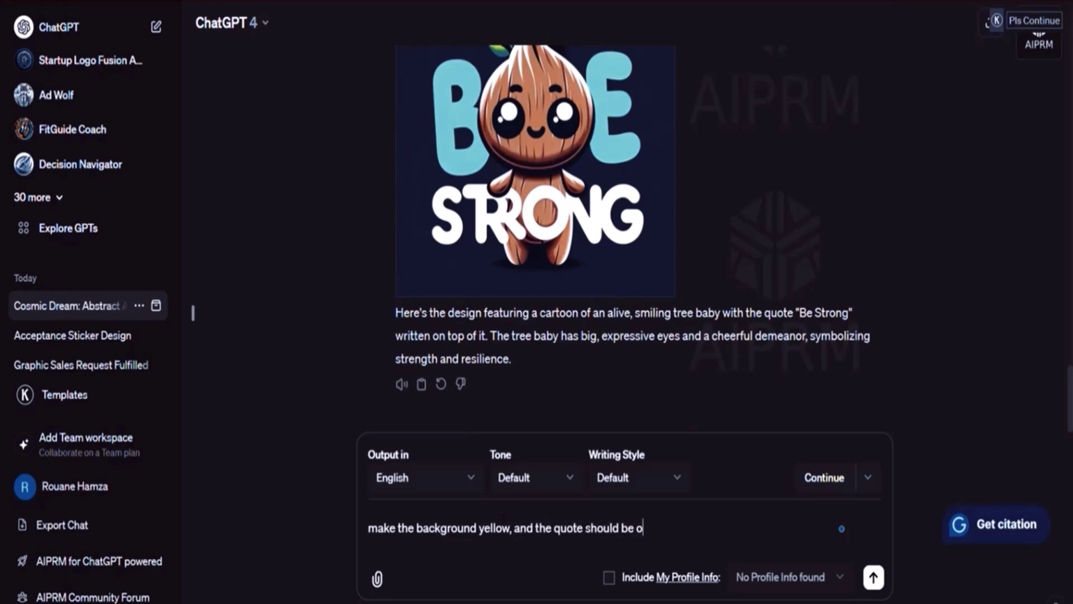
pyautogui.write("n top of the tree's head, and do not make mistakes.")
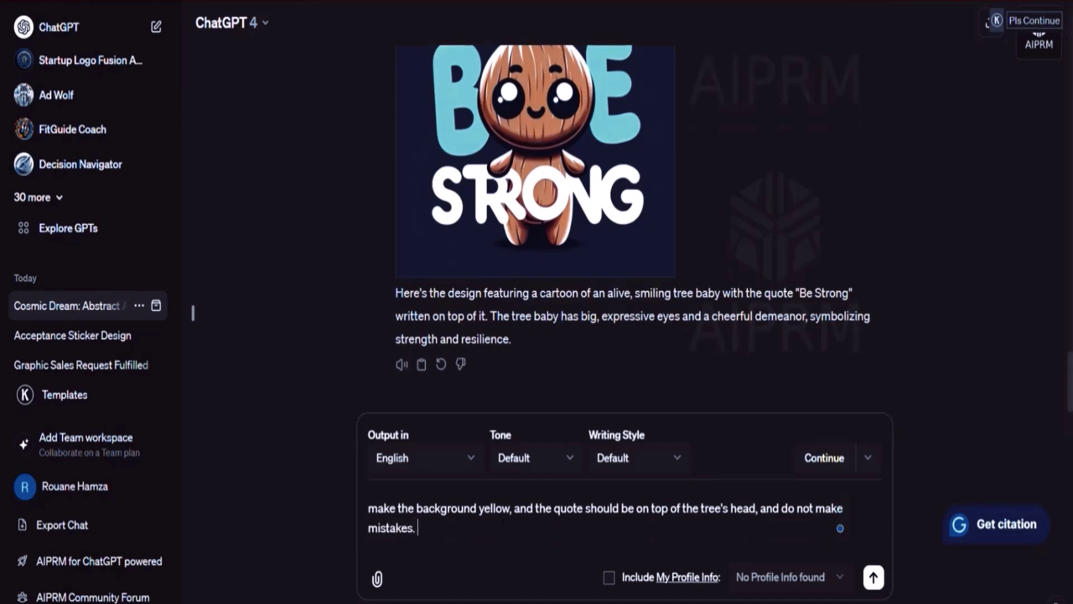
pyautogui.press('Return')
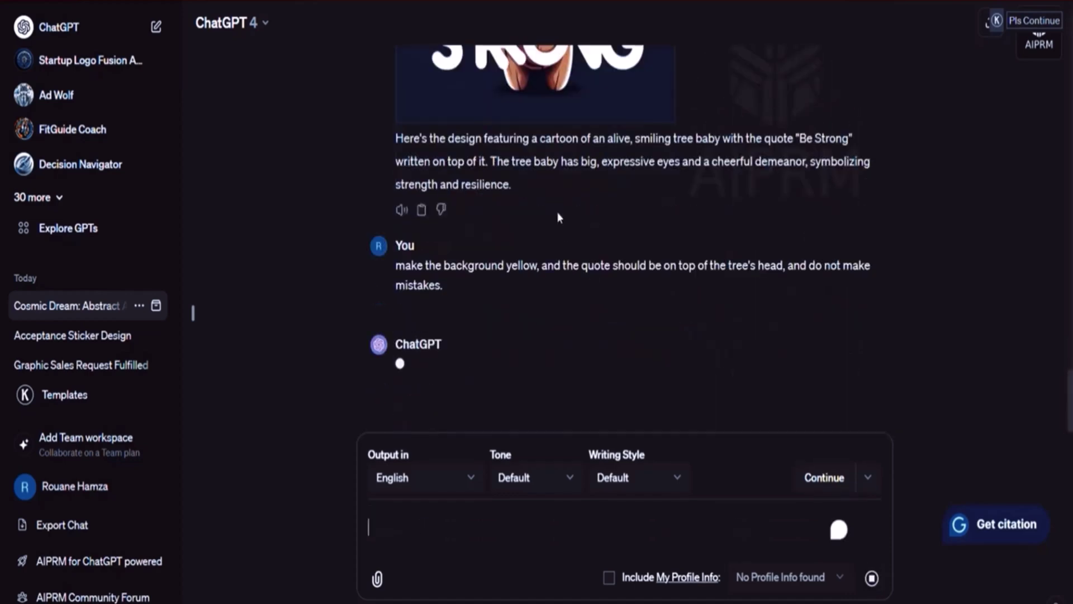
# Step: Open the newly generated orange tree baby design at full size
pyautogui.scroll(1, 572, 245)
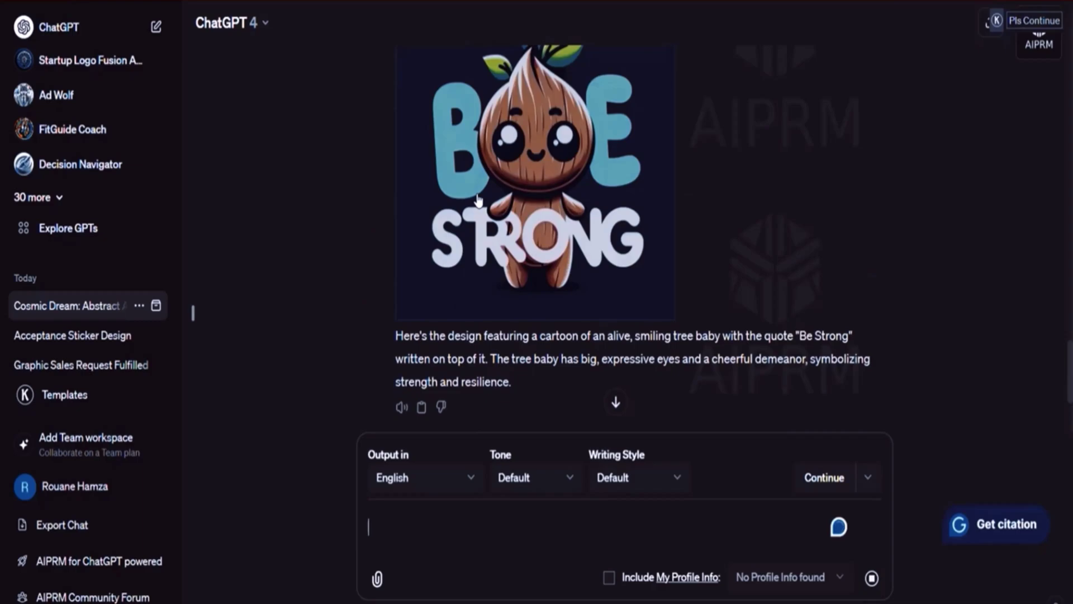
pyautogui.click(478, 199)
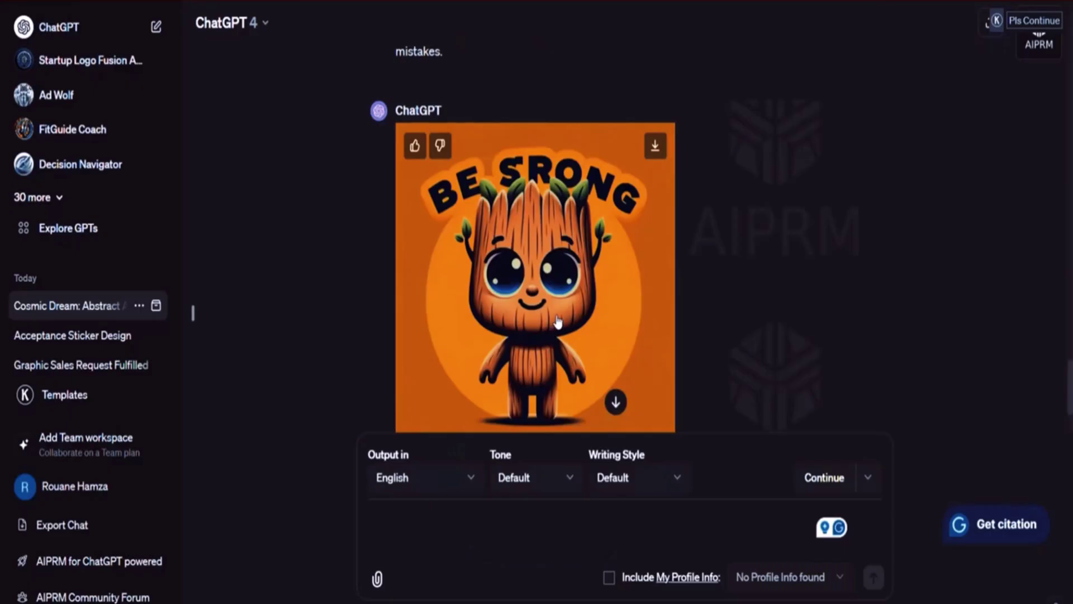
pyautogui.click(558, 320)
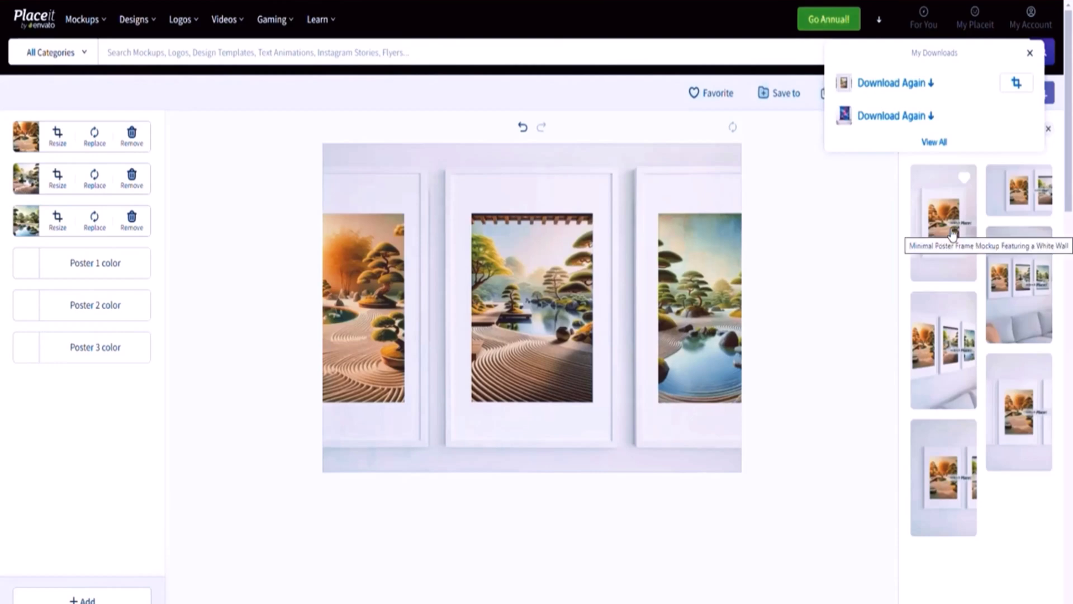
# Step: Switch to Placeit, search for "wall art", and open the orange-room art print mockup that takes a 750x900 px image
pyautogui.click(174, 50)
pyautogui.write('wall art')
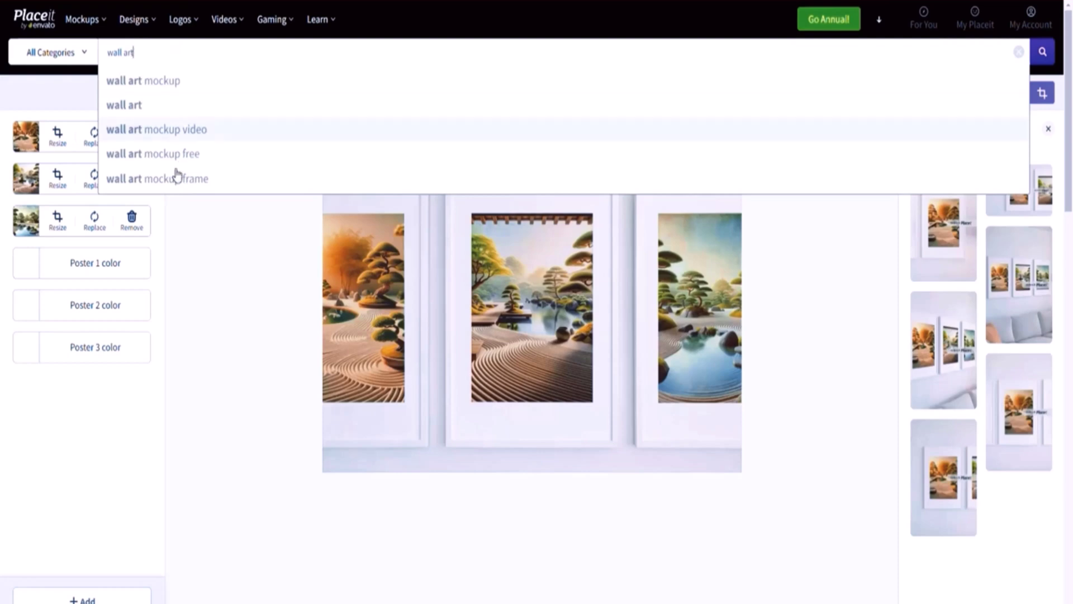
pyautogui.press('Return')
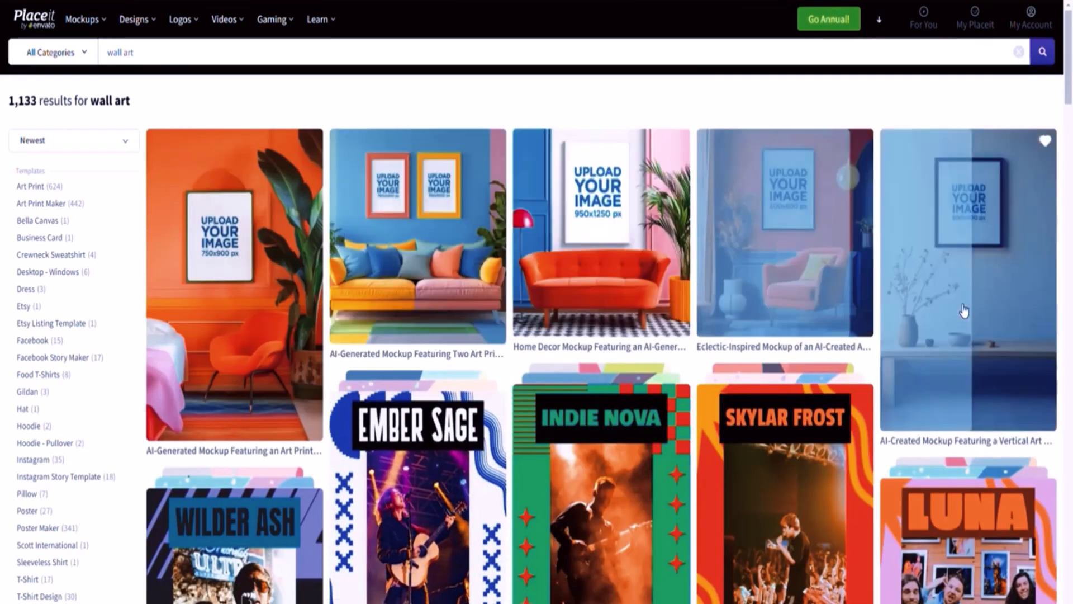
pyautogui.click(239, 280)
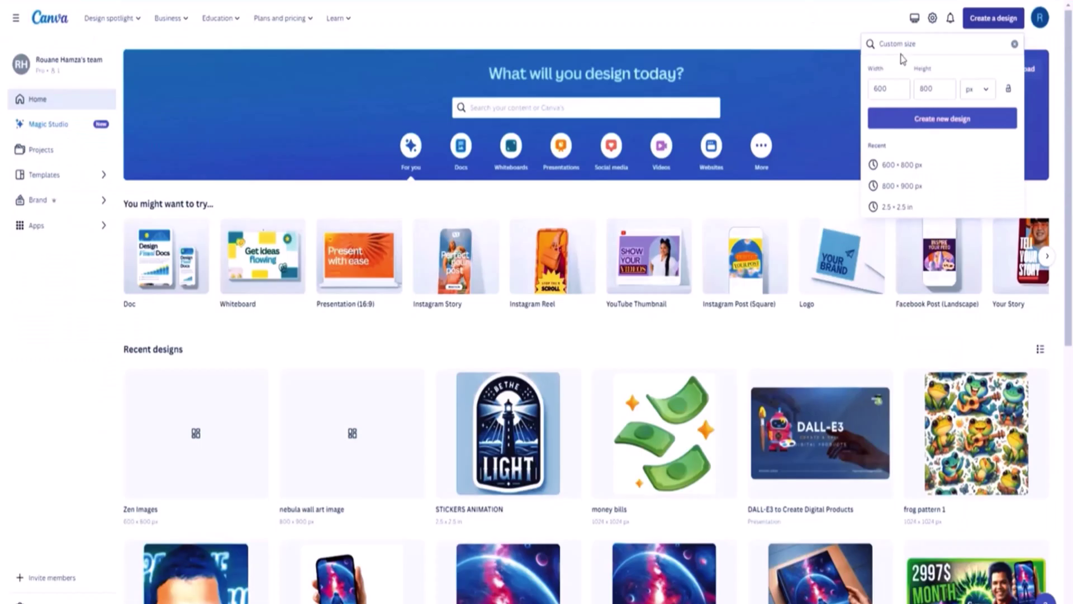
# Step: Switch to Canva and create a new custom-size design 750 px wide and 900 px high
pyautogui.click(896, 94)
pyautogui.write('750')
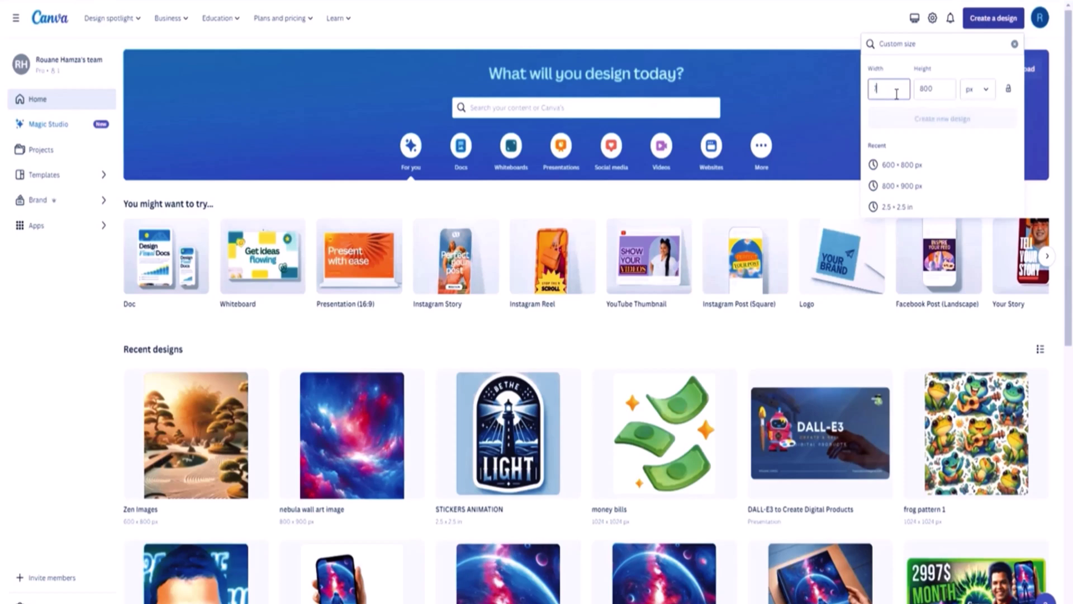
pyautogui.click(948, 87)
pyautogui.write('900')
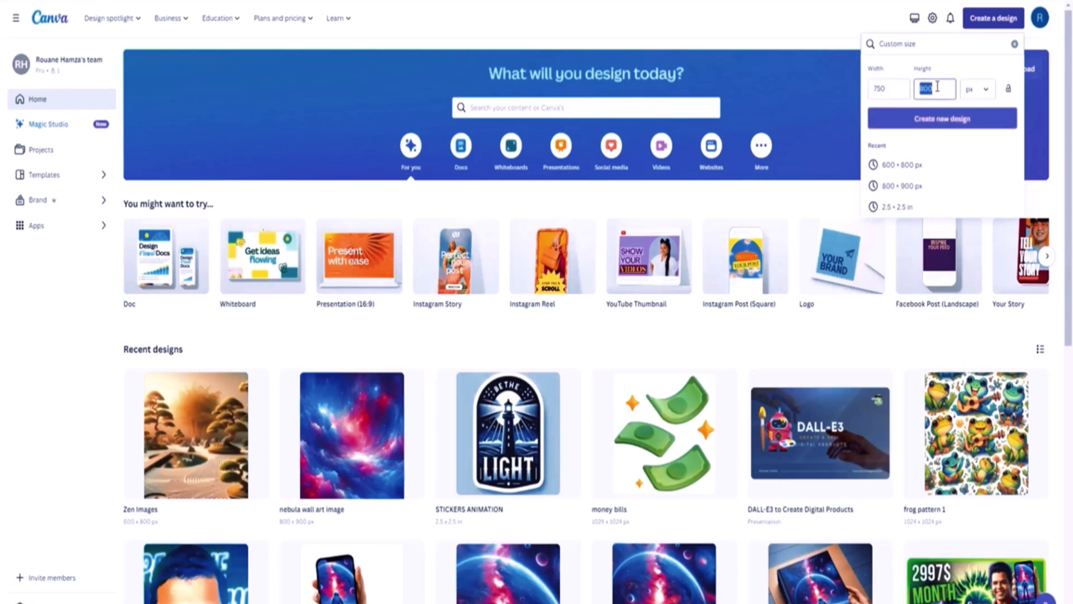
pyautogui.click(919, 118)
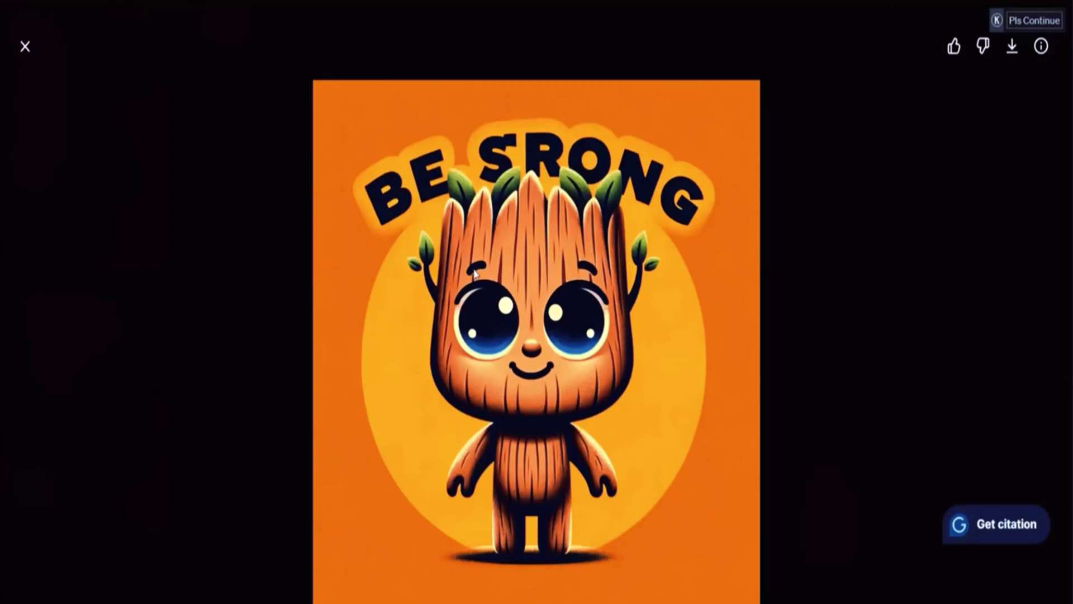
# Step: Copy the tree baby image from ChatGPT, paste it into the blank Canva page, and delete the duplicate copy
pyautogui.rightClick(474, 273)
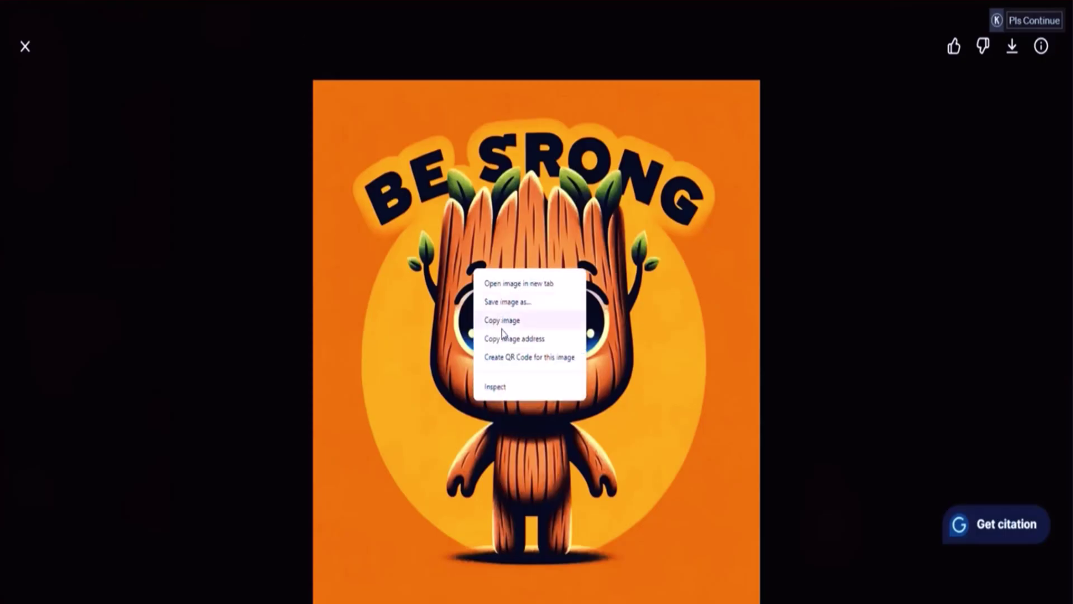
pyautogui.click(504, 326)
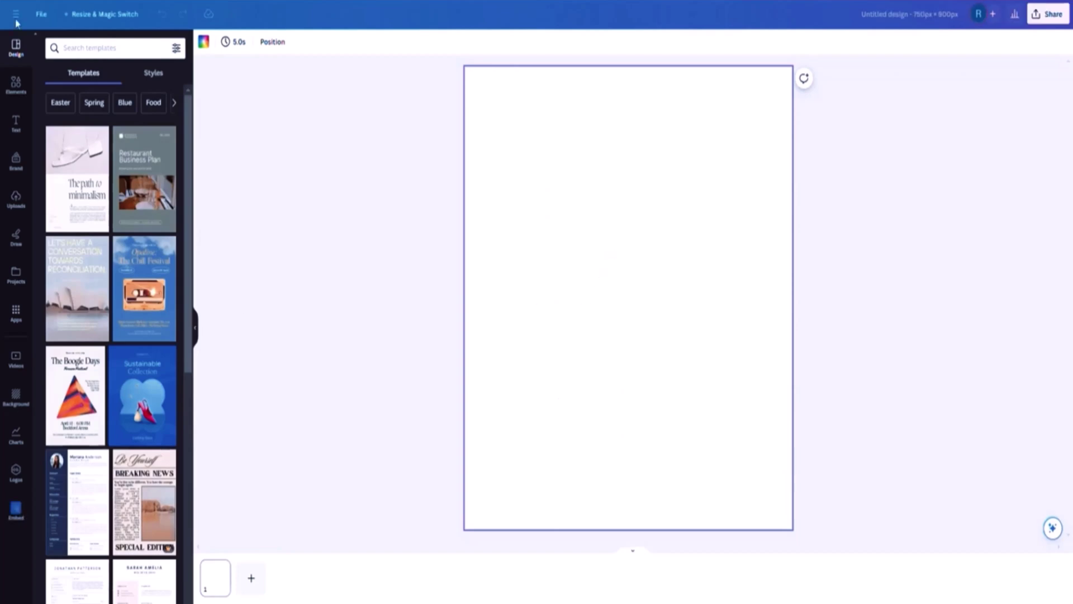
pyautogui.hotkey('ctrl', 'v')
pyautogui.hotkey('ctrl', 'v')
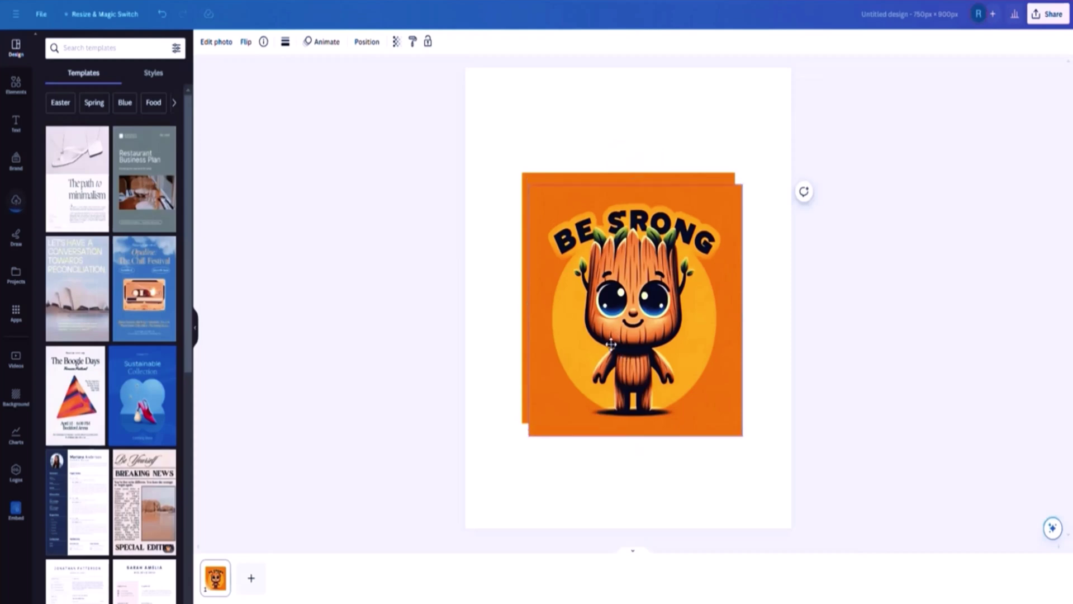
pyautogui.press('Delete')
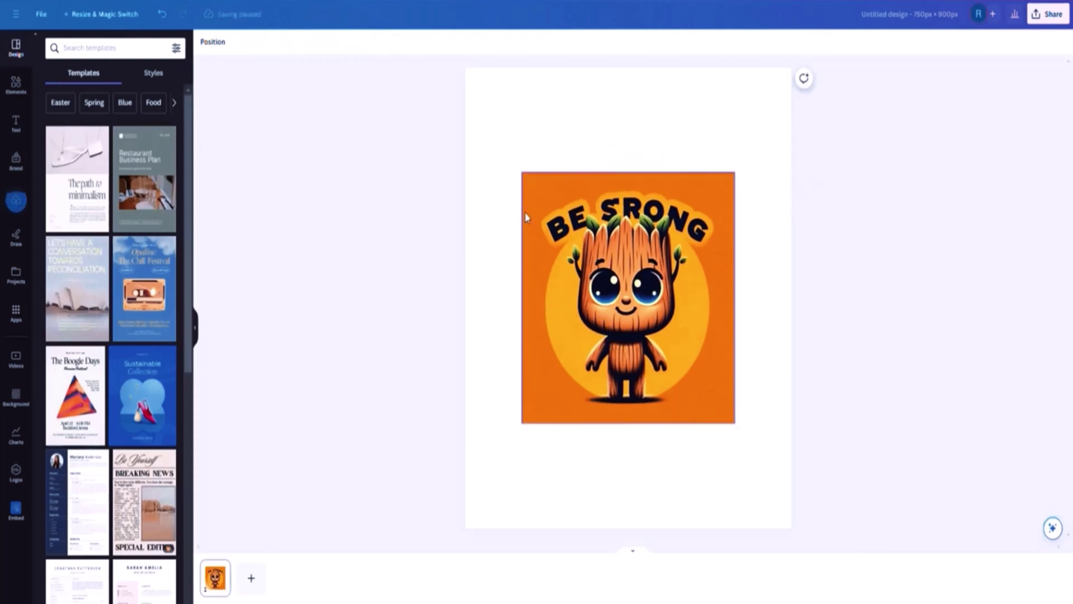
# Step: Enlarge the tree baby image beyond the page's full width and centre it horizontally, leaving strips above and below
pyautogui.click(525, 187)
pyautogui.moveTo(522, 173); pyautogui.dragTo(463, 112)
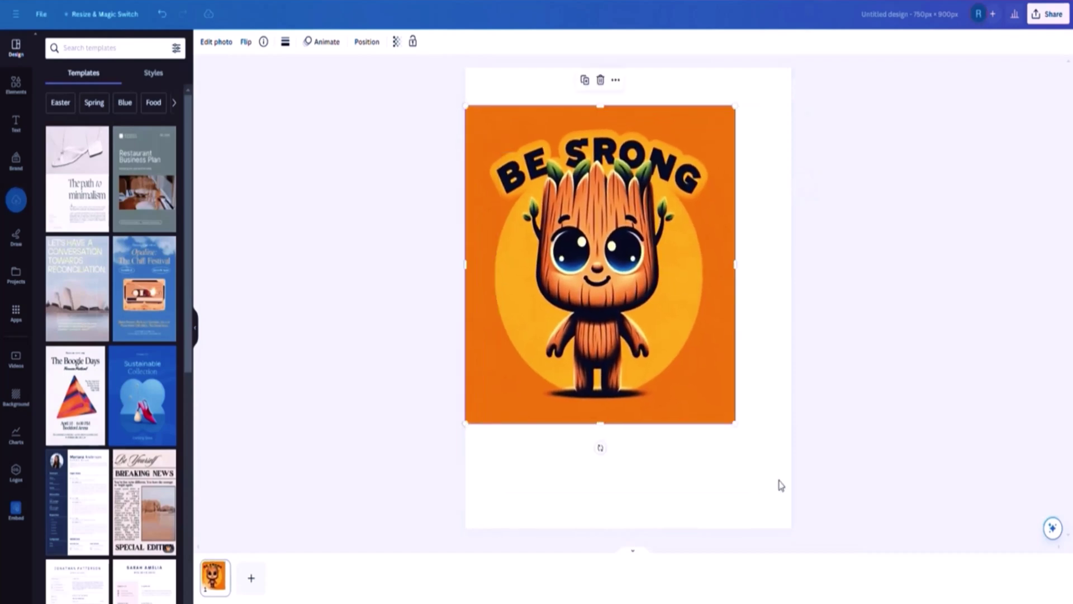
pyautogui.moveTo(734, 426); pyautogui.dragTo(812, 499)
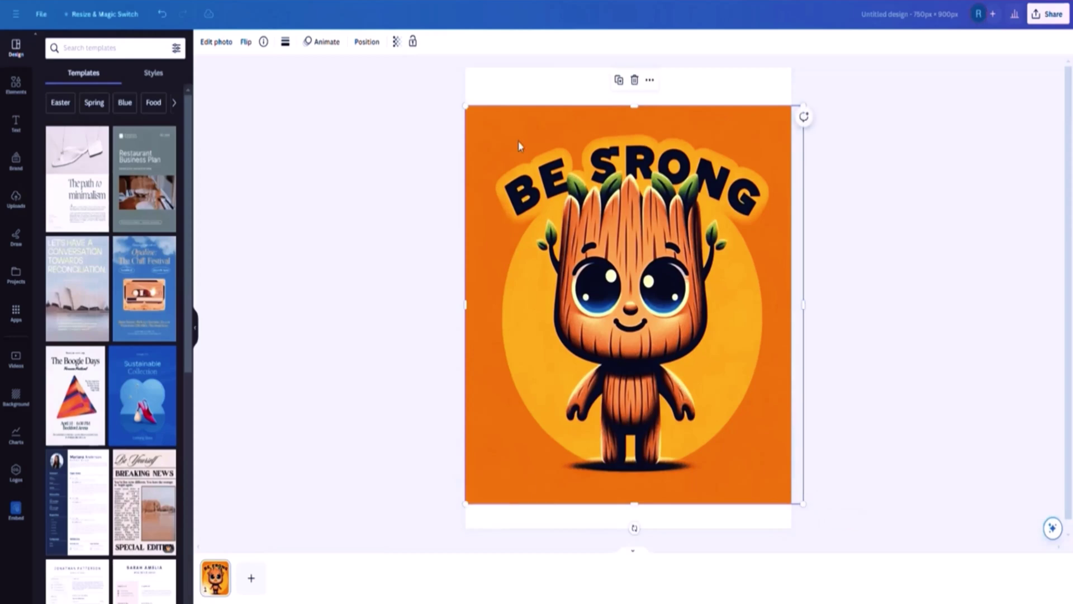
pyautogui.moveTo(457, 102); pyautogui.dragTo(439, 81)
pyautogui.moveTo(596, 317)
pyautogui.mouseDown()
pyautogui.moveTo(597, 304)
pyautogui.moveTo(598, 320)
pyautogui.mouseUp()
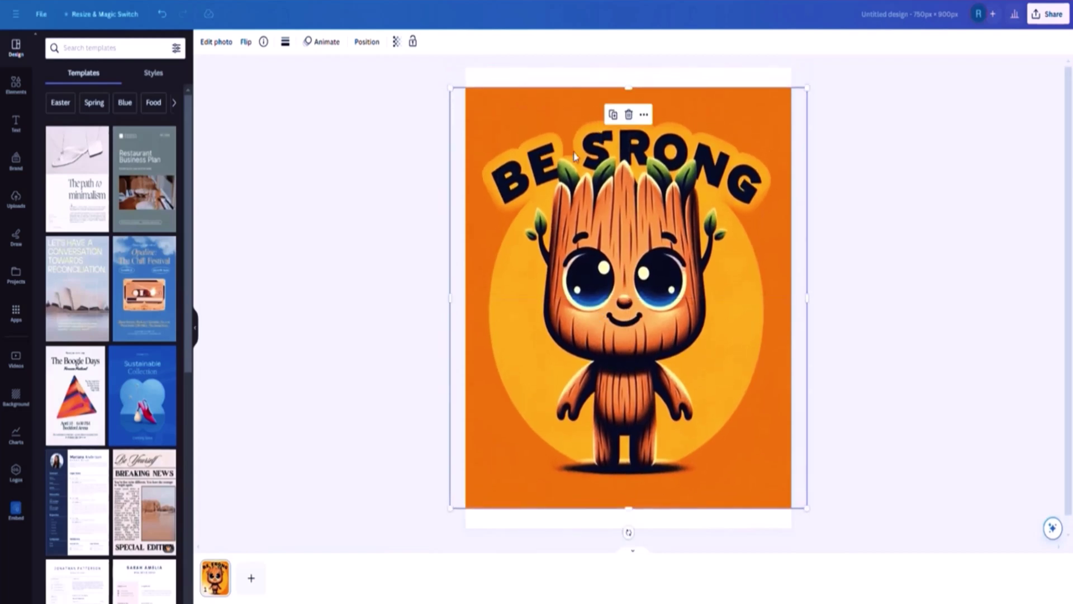
# Step: Set the page background to the orange sampled from the image's upper area
pyautogui.click(542, 79)
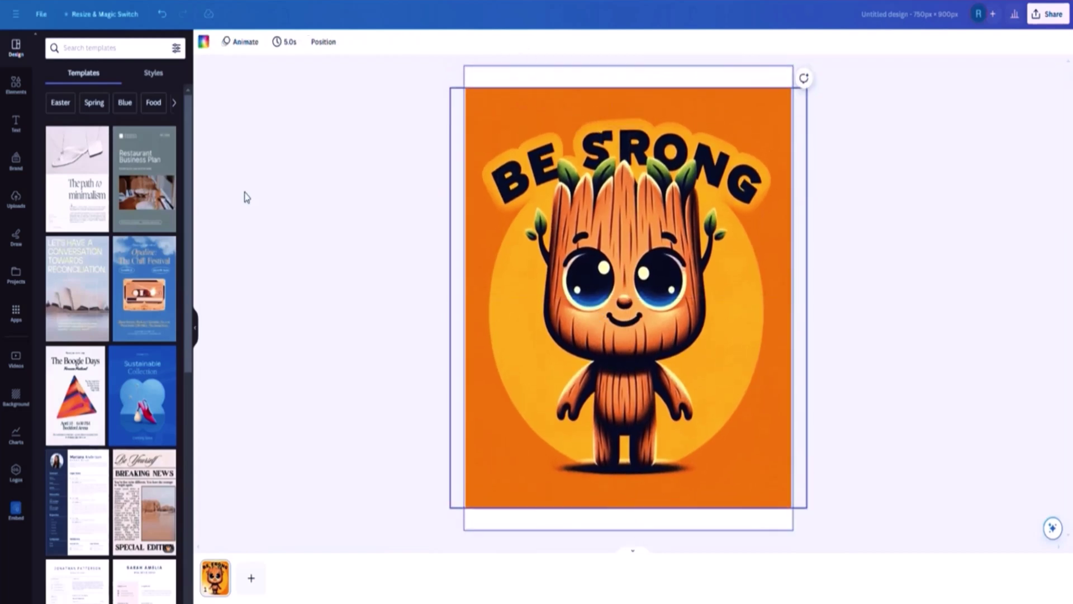
pyautogui.click(202, 47)
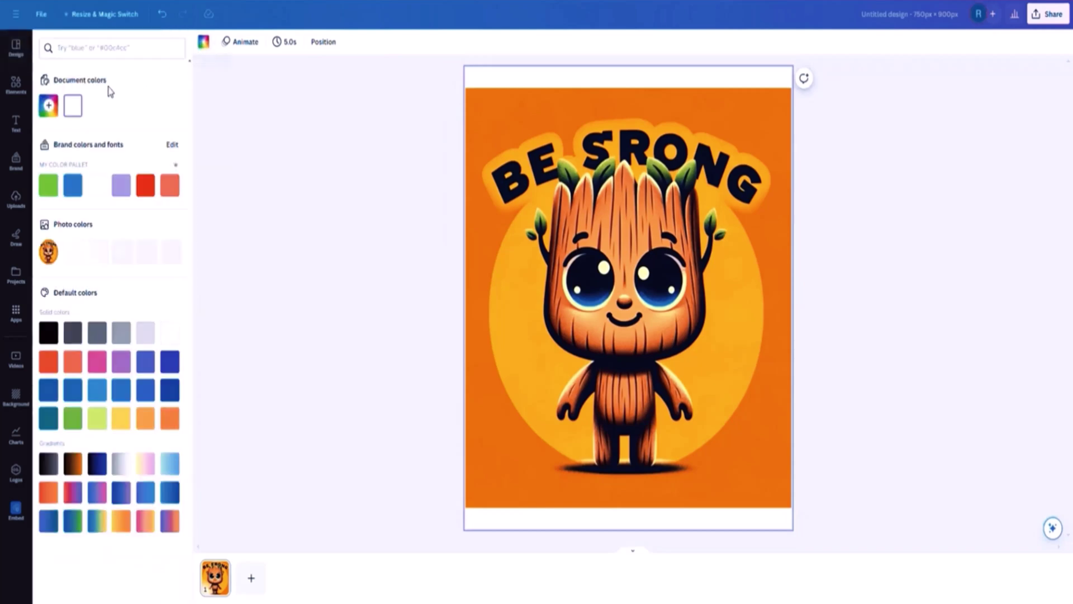
pyautogui.click(49, 105)
pyautogui.click(165, 246)
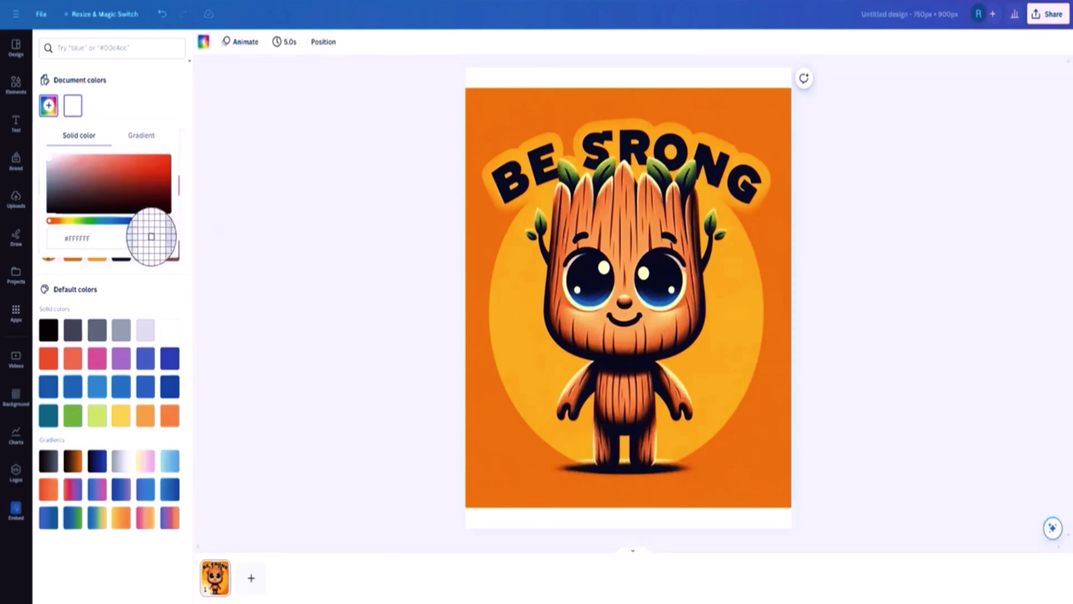
pyautogui.click(497, 116)
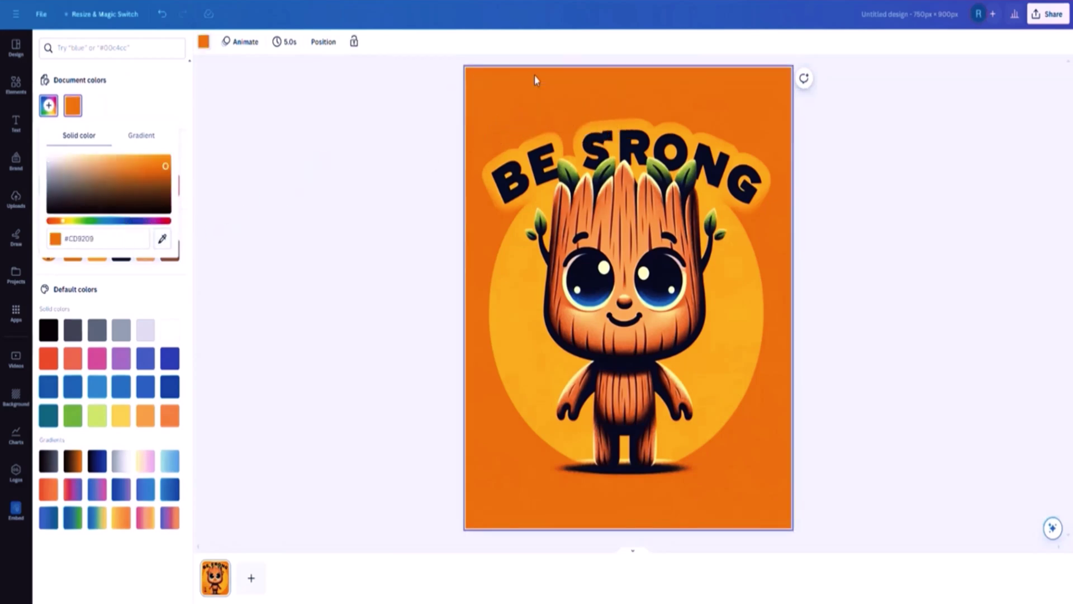
pyautogui.press('Escape')
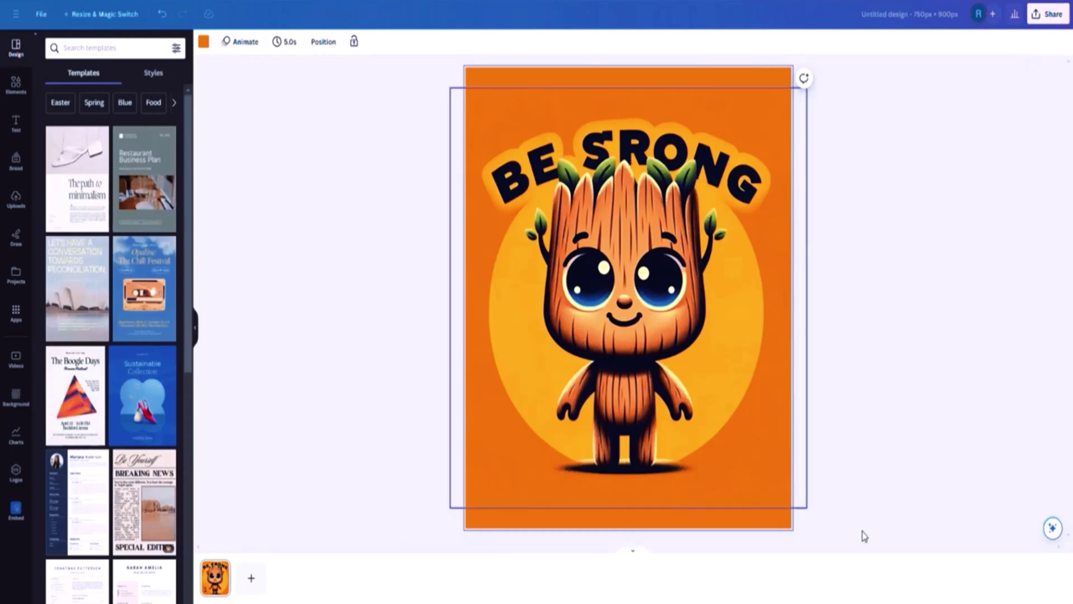
# Step: Set up the Draw marker in black with a weight of 19 for touching up the quote lettering
pyautogui.scroll(5, 620, 291)
pyautogui.scroll(5, 699, 285)
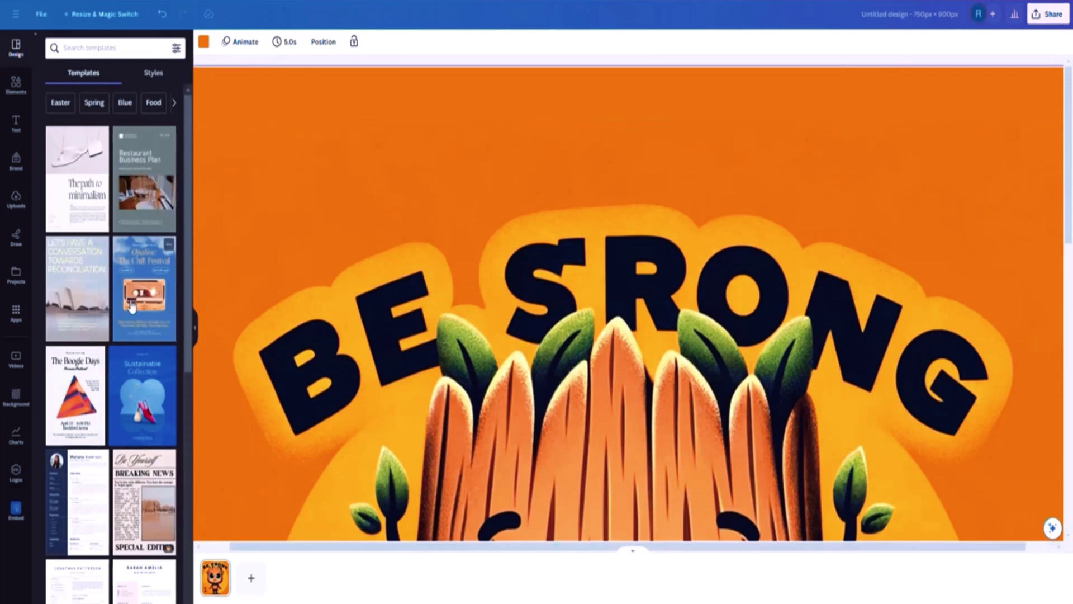
pyautogui.click(16, 238)
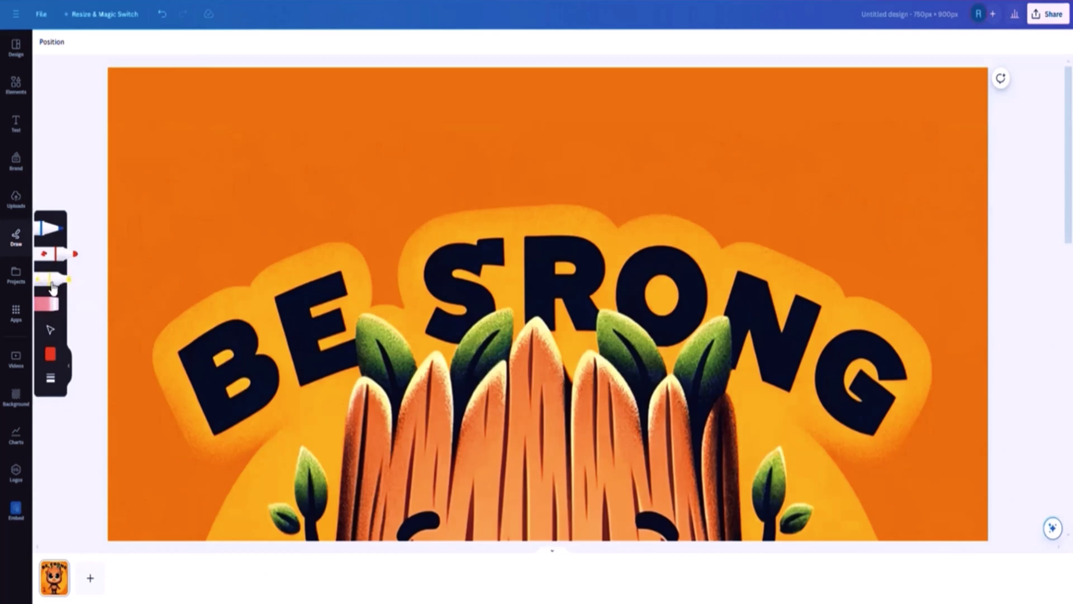
pyautogui.click(56, 254)
pyautogui.click(50, 354)
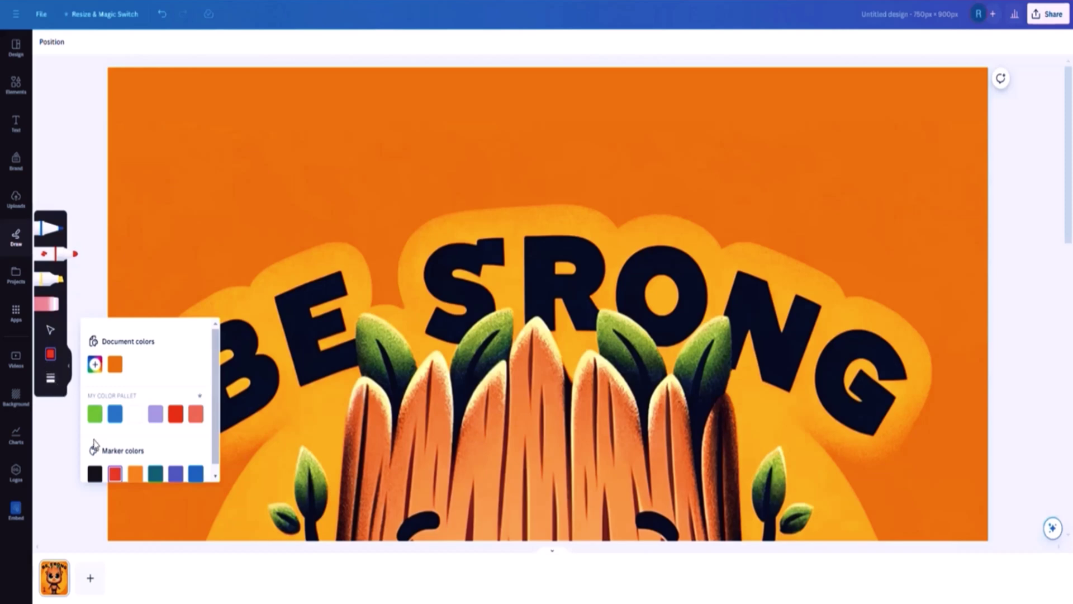
pyautogui.click(95, 473)
pyautogui.click(55, 381)
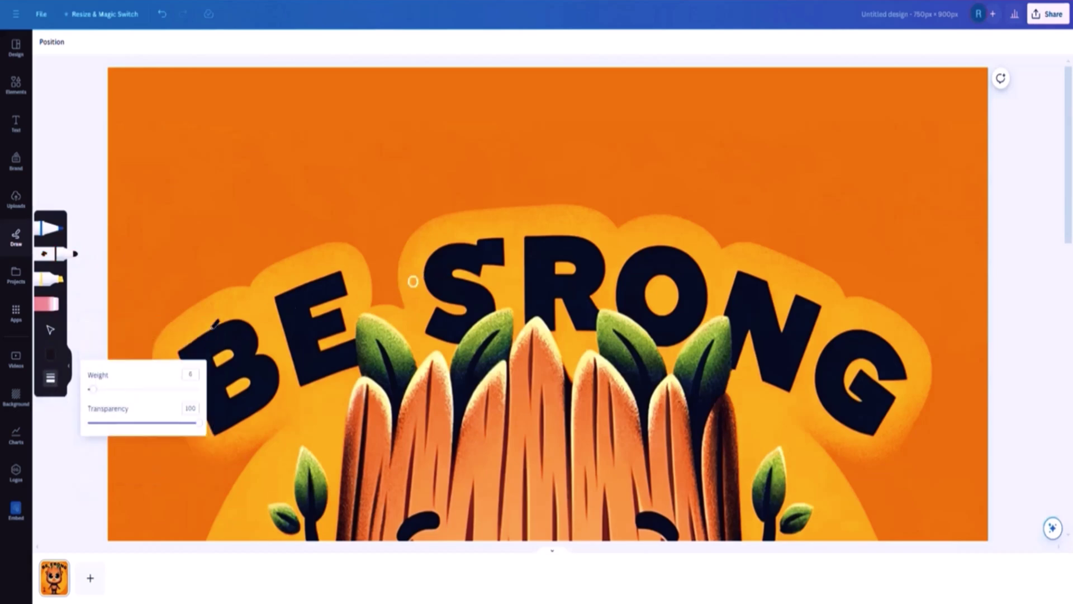
pyautogui.moveTo(95, 391); pyautogui.dragTo(99, 389)
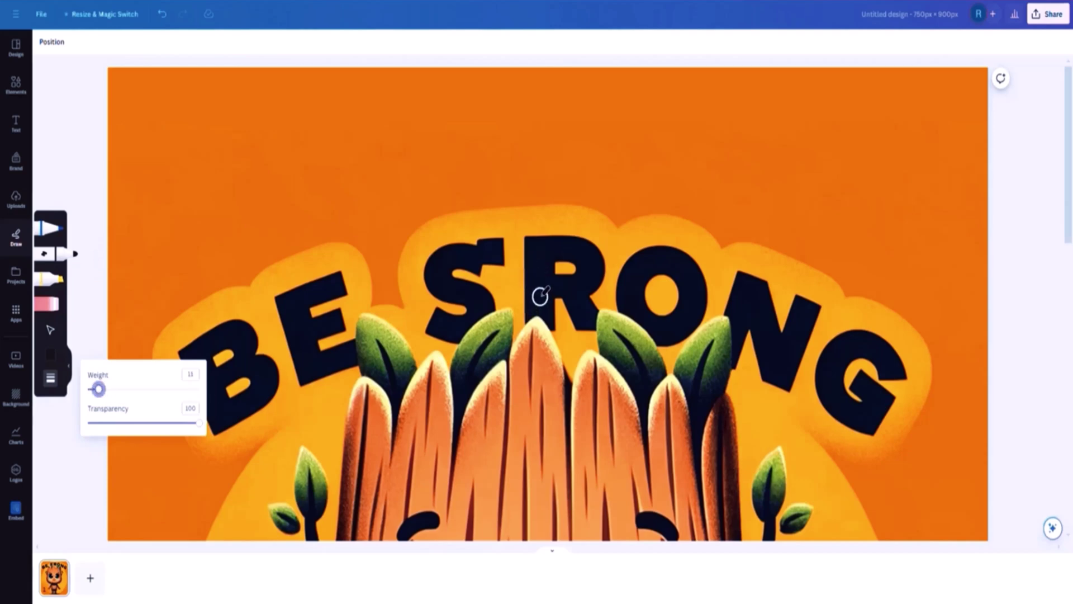
pyautogui.moveTo(99, 390); pyautogui.dragTo(103, 390)
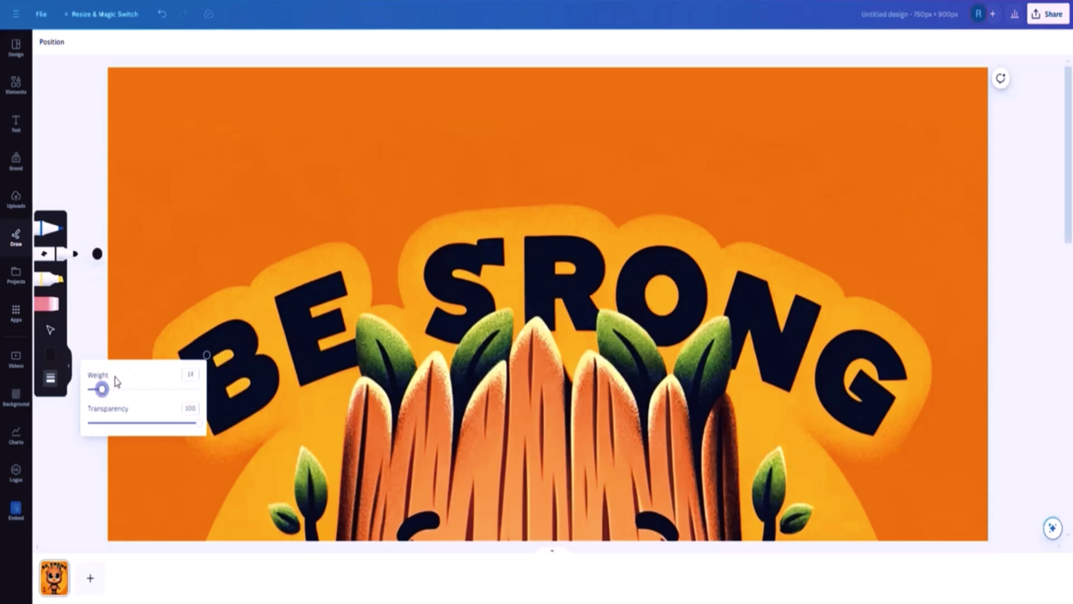
pyautogui.moveTo(100, 390); pyautogui.dragTo(109, 394)
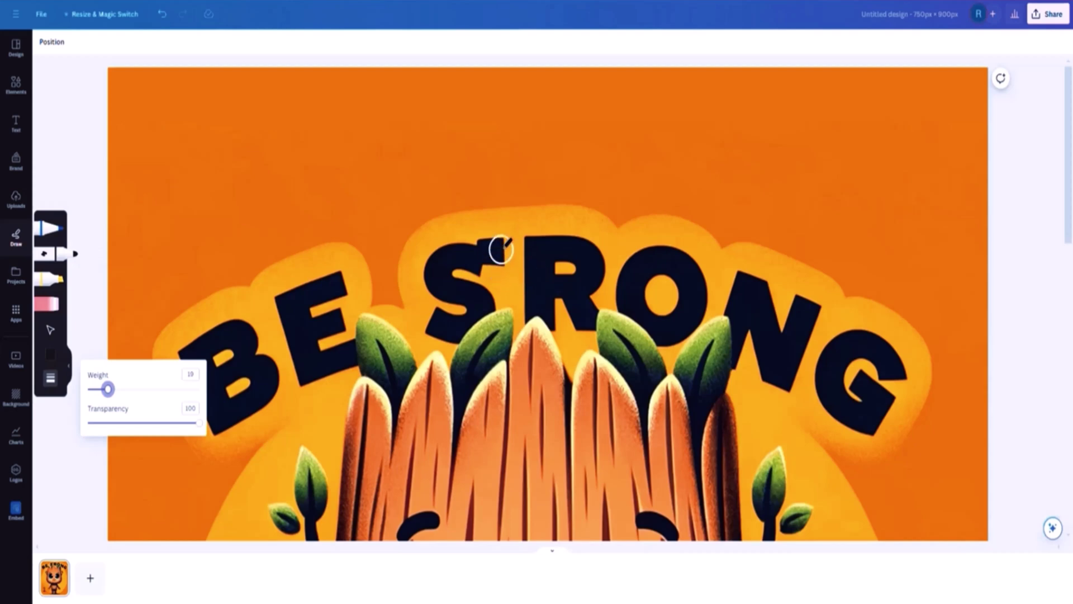
# Step: Draw the missing black letter T between the S and R so the lettering spells "BE STRONG"
pyautogui.moveTo(496, 249)
pyautogui.mouseDown()
pyautogui.moveTo(511, 247)
pyautogui.moveTo(506, 294)
pyautogui.moveTo(515, 246)
pyautogui.moveTo(545, 246)
pyautogui.moveTo(487, 247)
pyautogui.mouseUp()
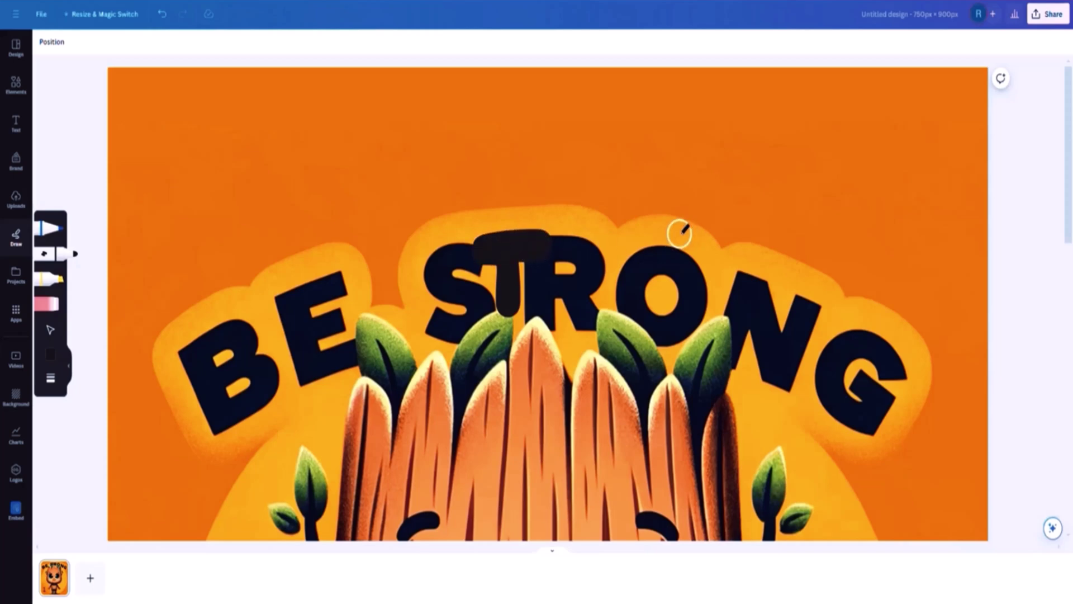
pyautogui.scroll(-3, 679, 232)
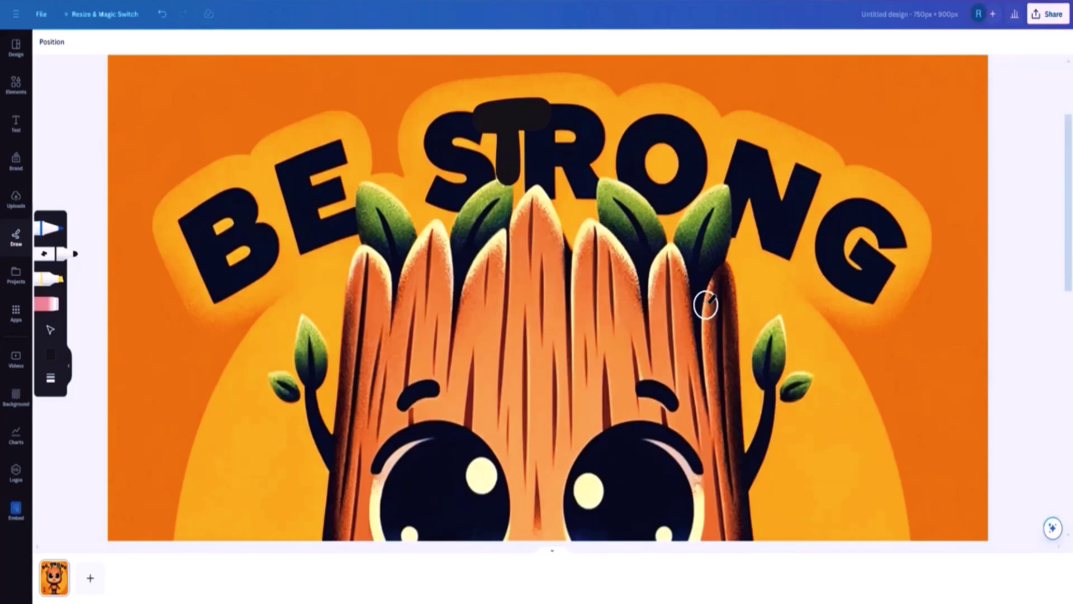
pyautogui.hotkey('ctrl', '-')
pyautogui.hotkey('ctrl', '-')
pyautogui.hotkey('ctrl', '-')
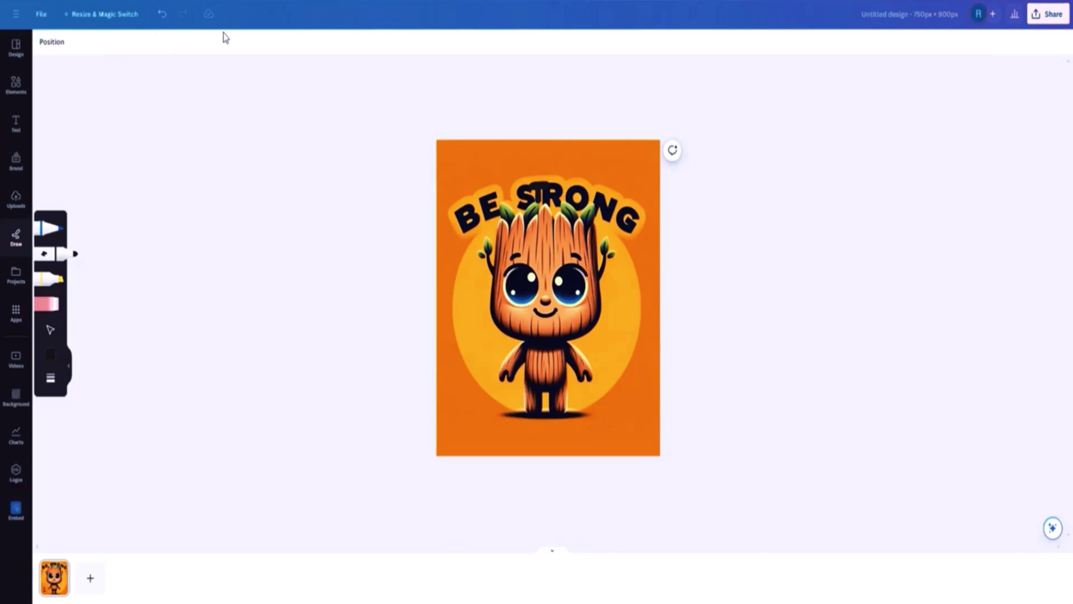
# Step: Title the design "be strong print" and download it as a PNG
pyautogui.click(915, 24)
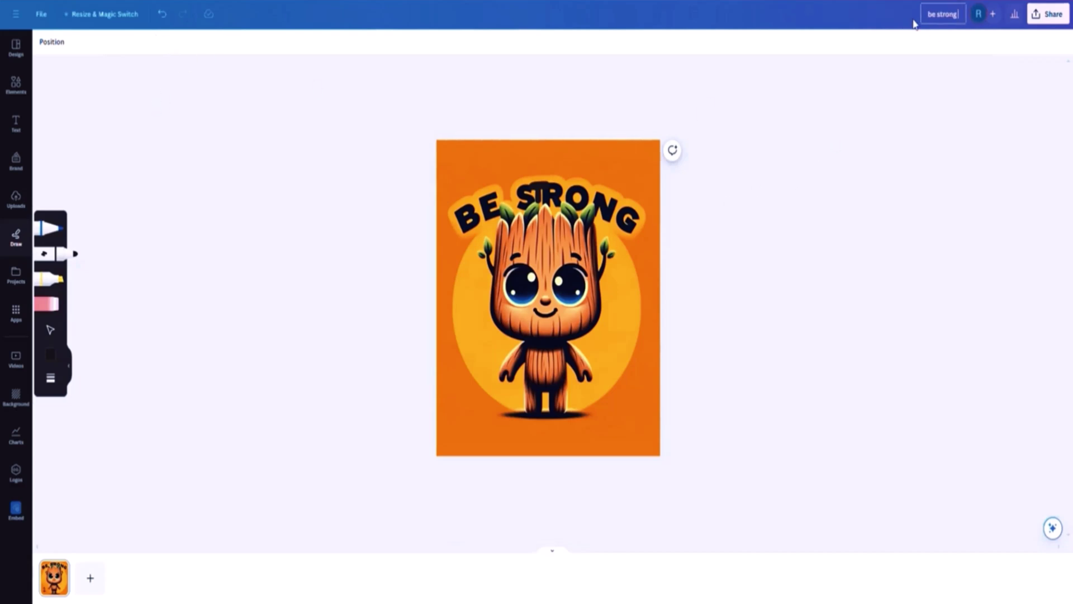
pyautogui.click(1045, 14)
pyautogui.click(926, 285)
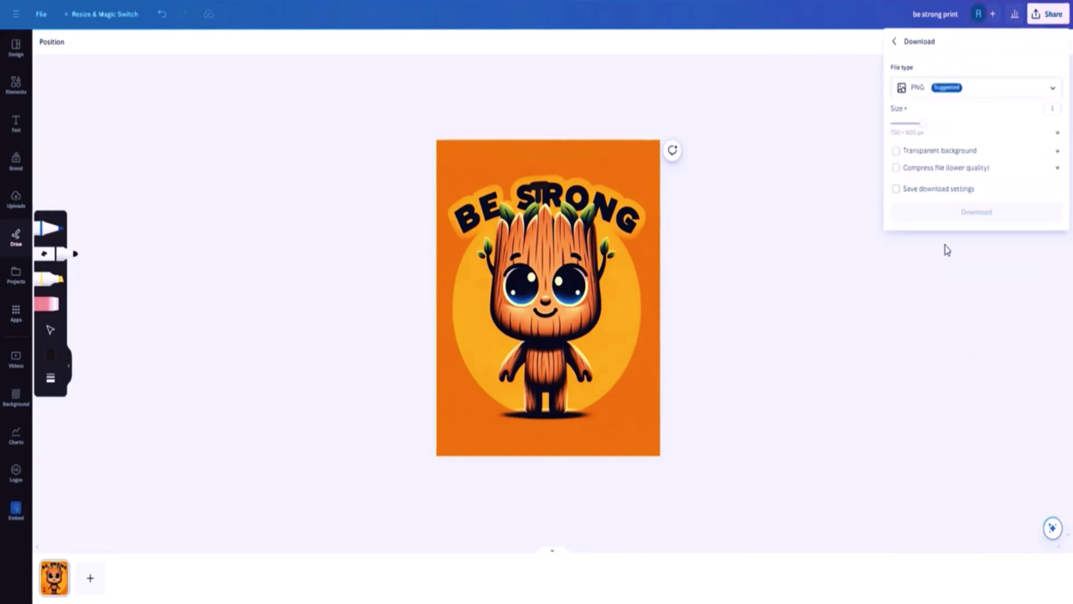
pyautogui.click(959, 217)
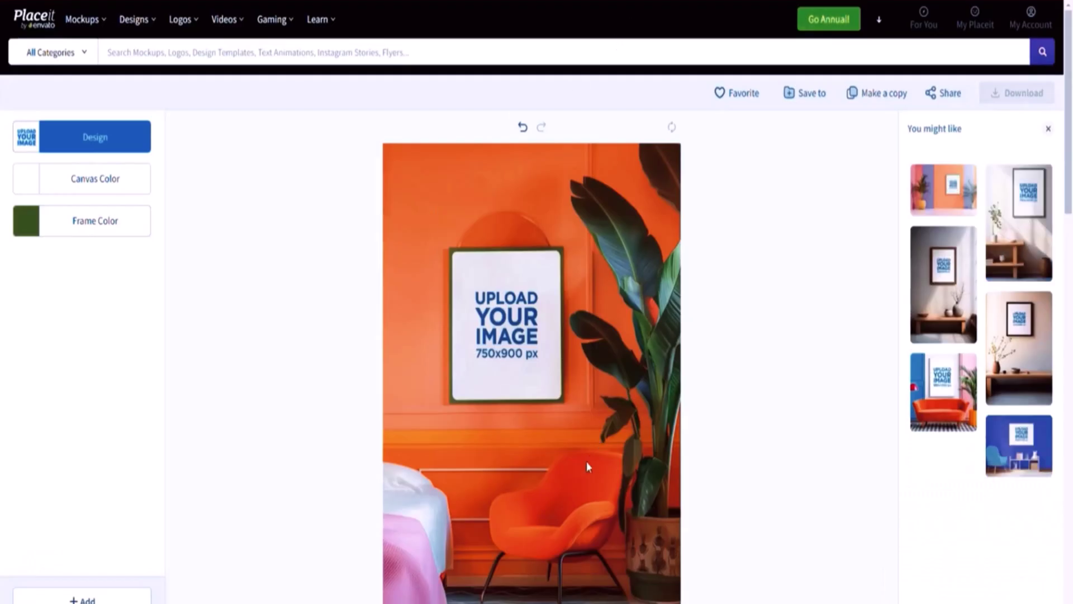
# Step: In Placeit, upload the "Be Strong" print from the device into the orange-room frame mockup and apply the crop
pyautogui.click(82, 152)
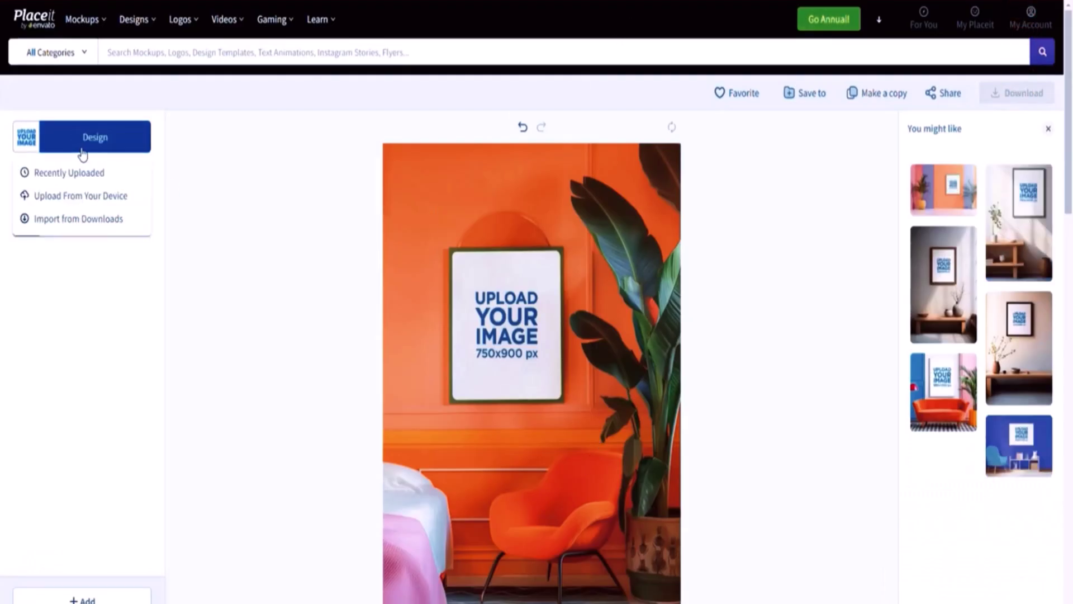
pyautogui.click(89, 199)
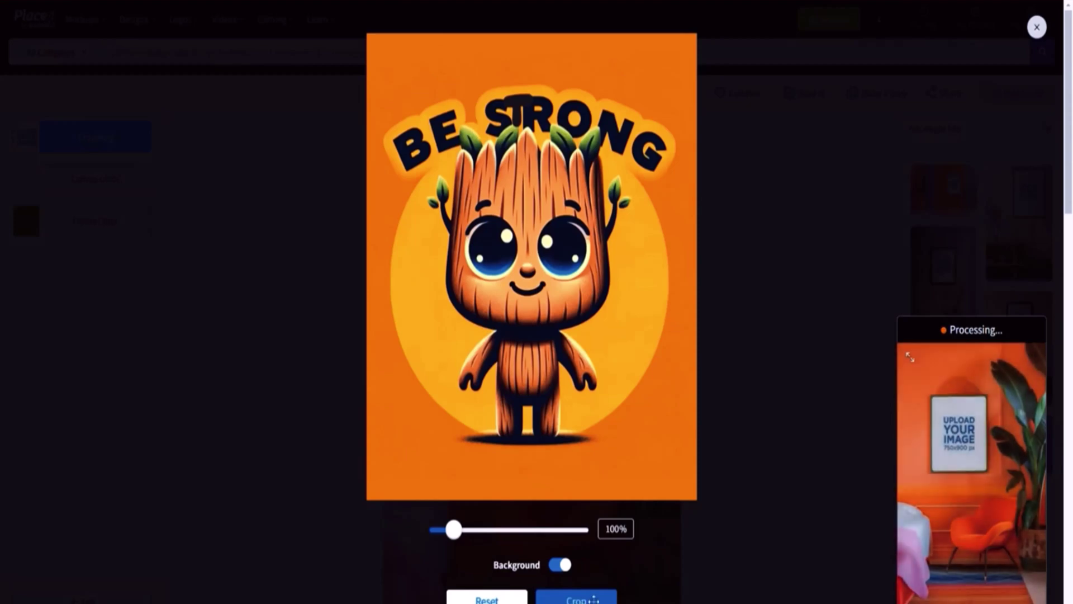
pyautogui.click(571, 598)
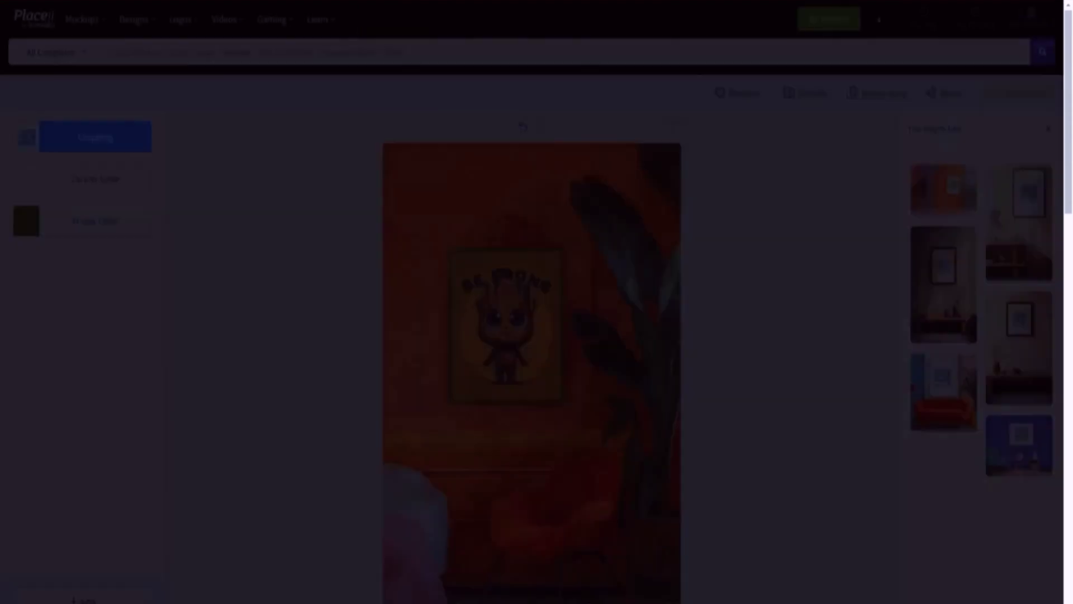